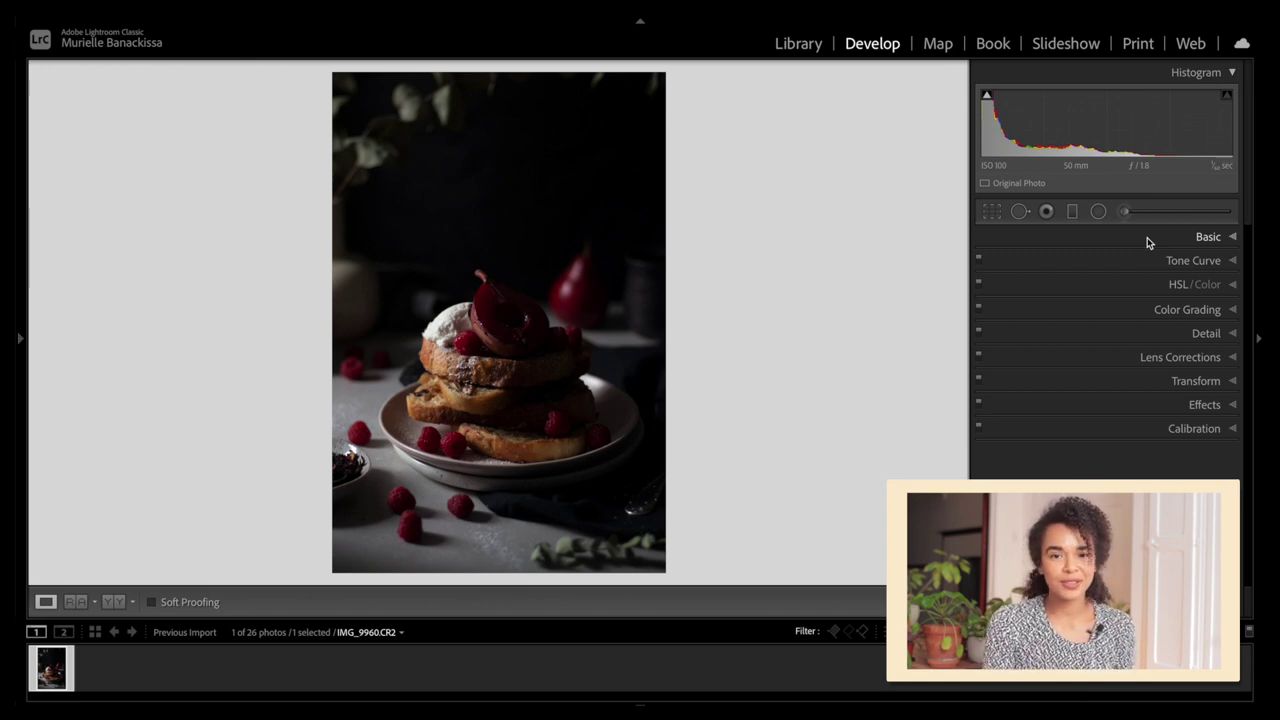
In the Basic panel, set Exposure to +0.90, trying +0.60 first
left_click(1146, 246)
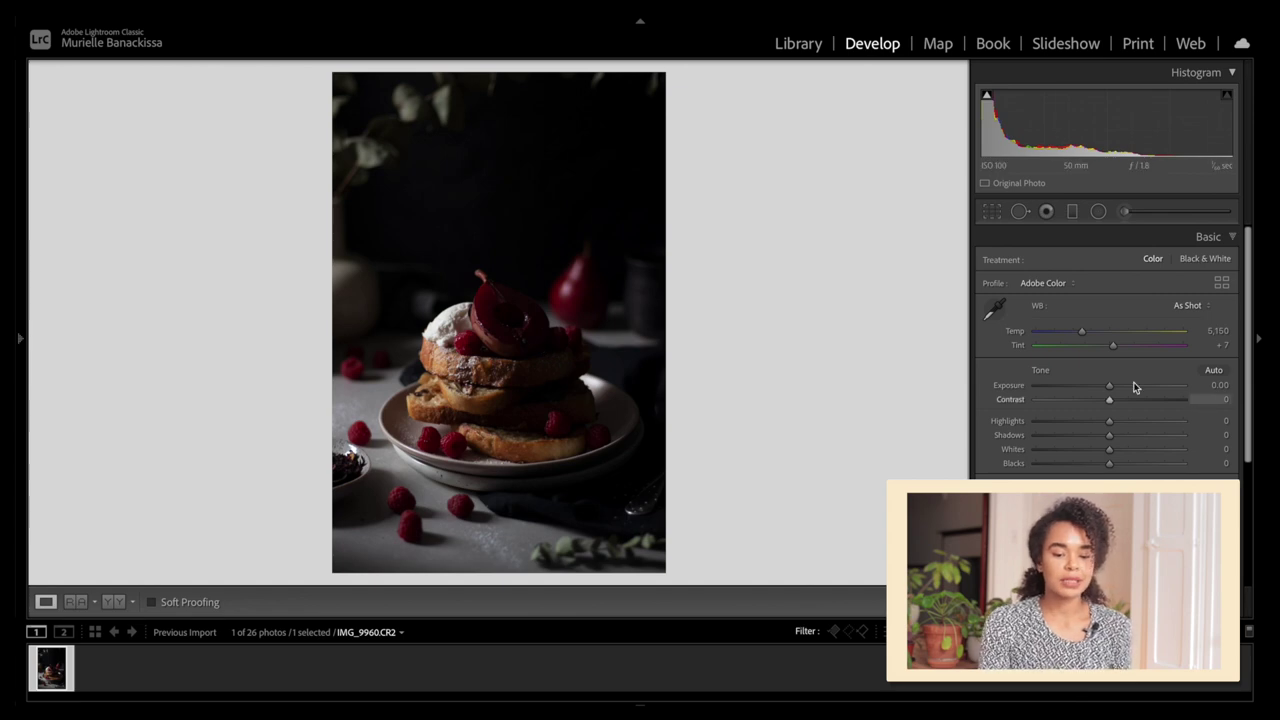
left_click(1212, 385)
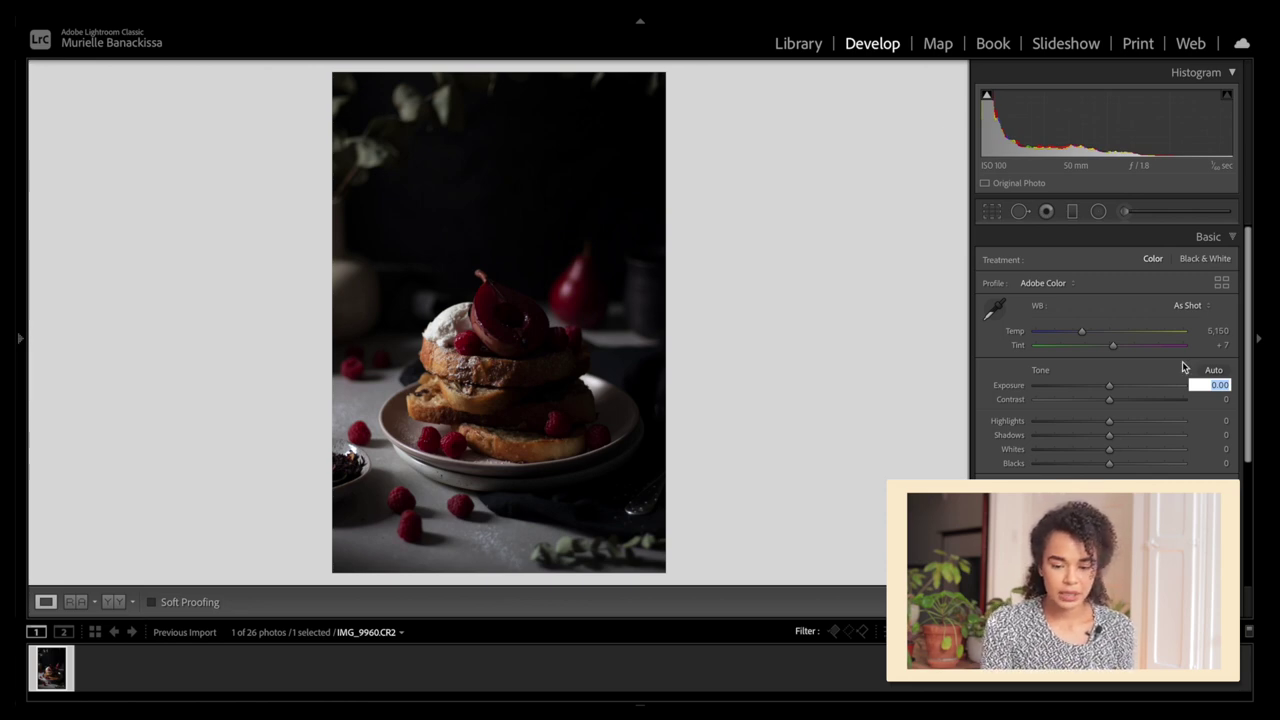
type("0.6")
key("Return")
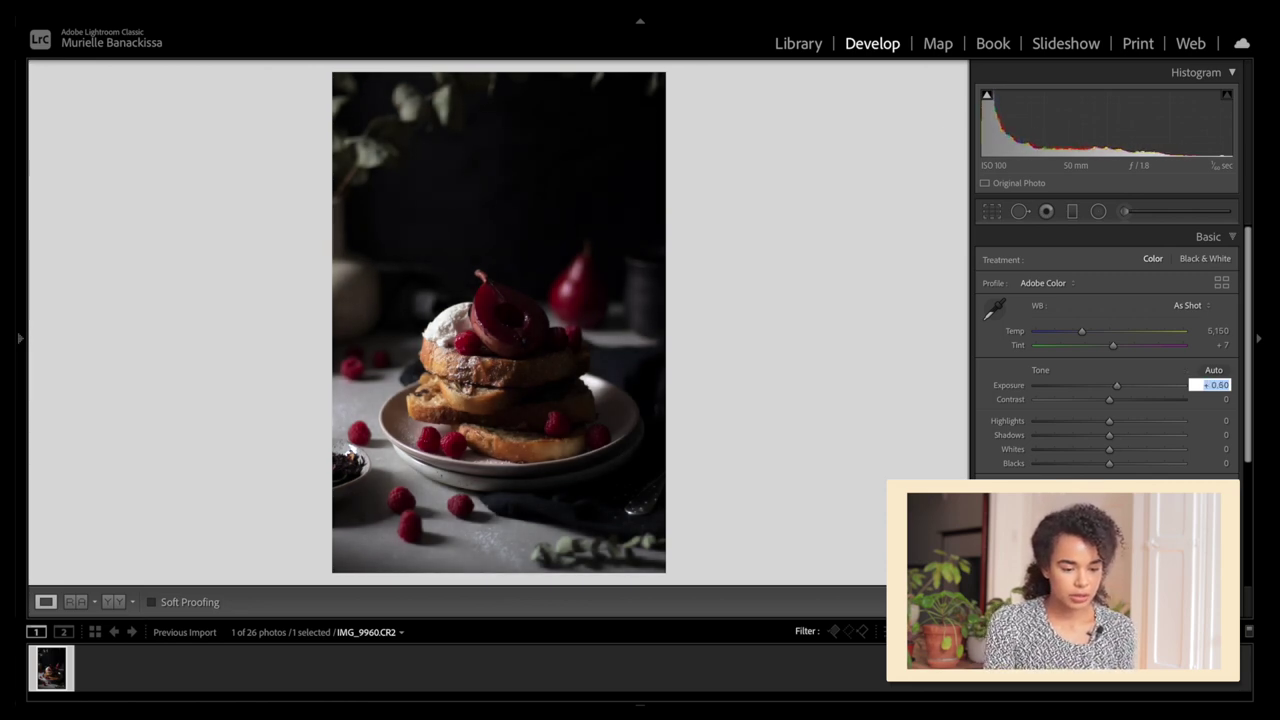
type("0.9")
key("Return")
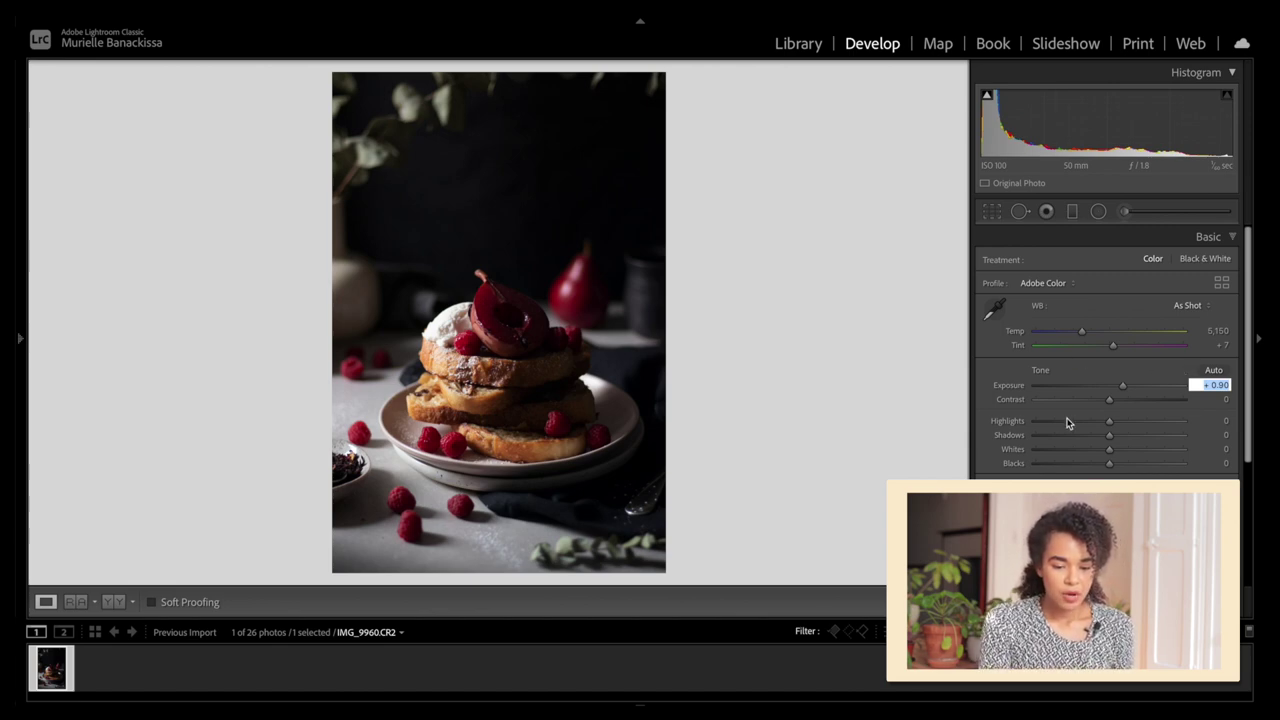
Set highlights −31, shadows +80 and whites +17, then compare against the original
left_click_drag(1108, 427, 1086, 427)
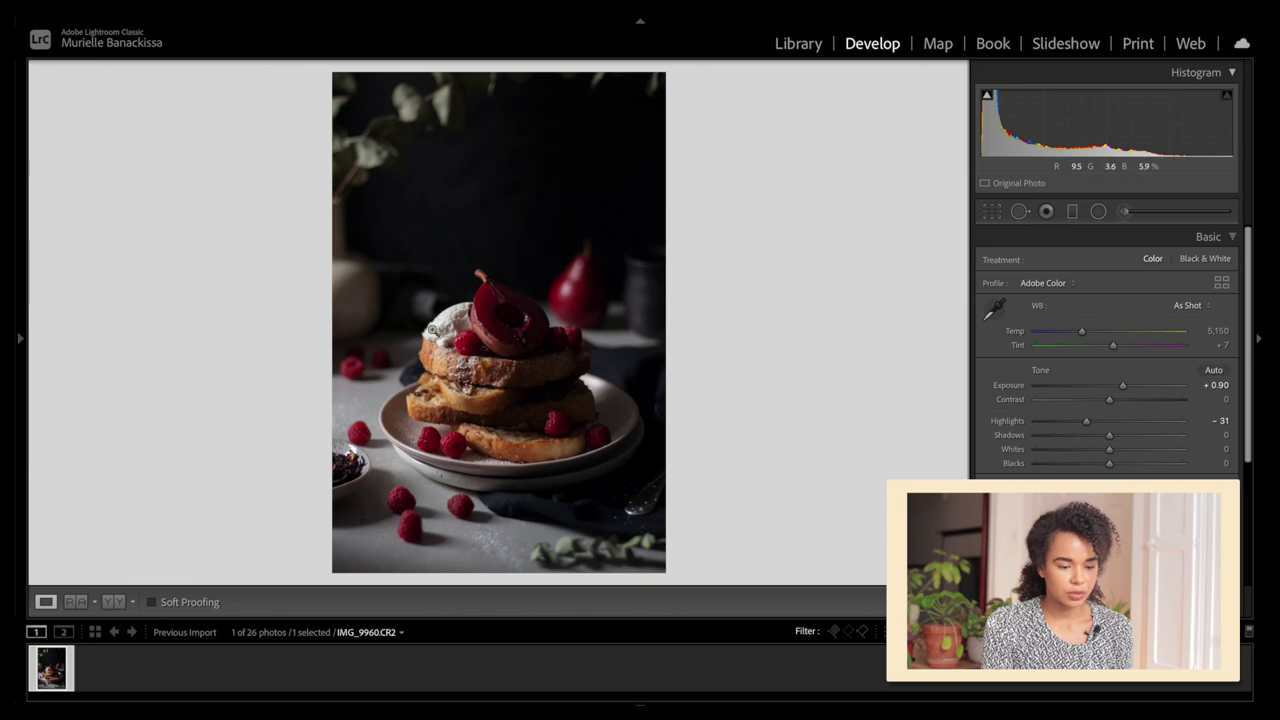
left_click_drag(1106, 434, 1169, 443)
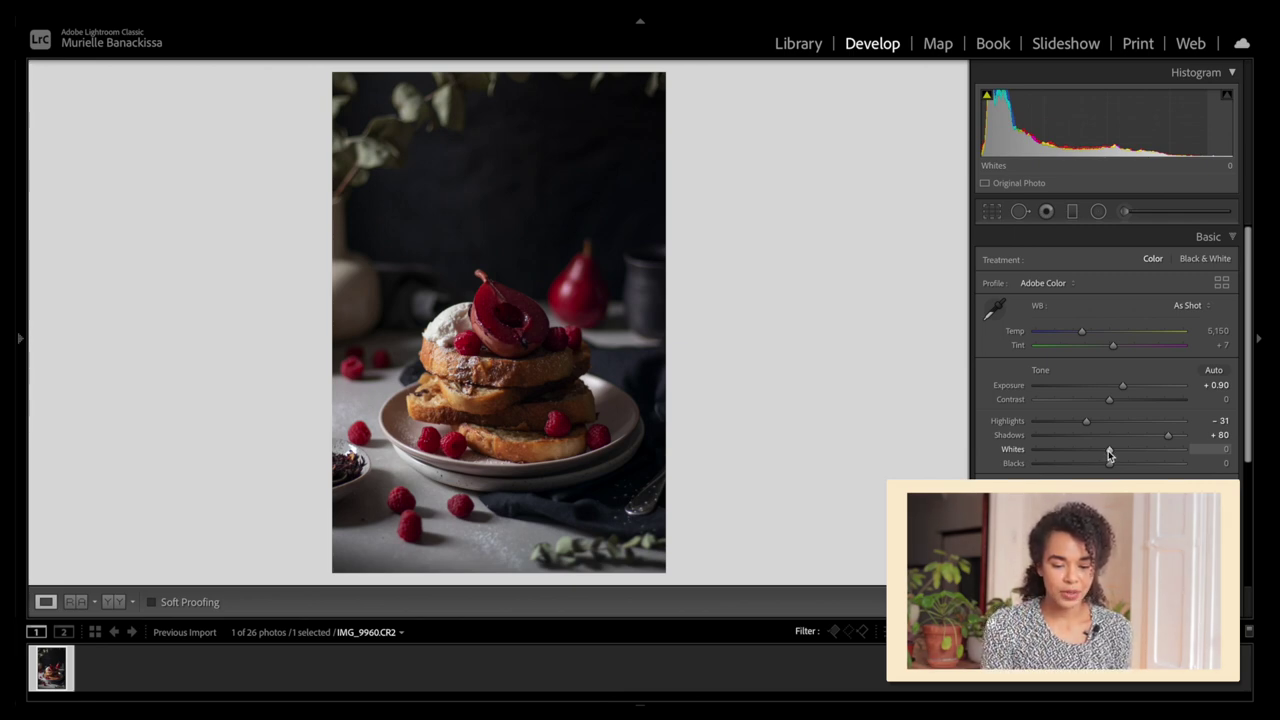
left_click_drag(1111, 450, 1085, 463)
key("backslash")
key("backslash")
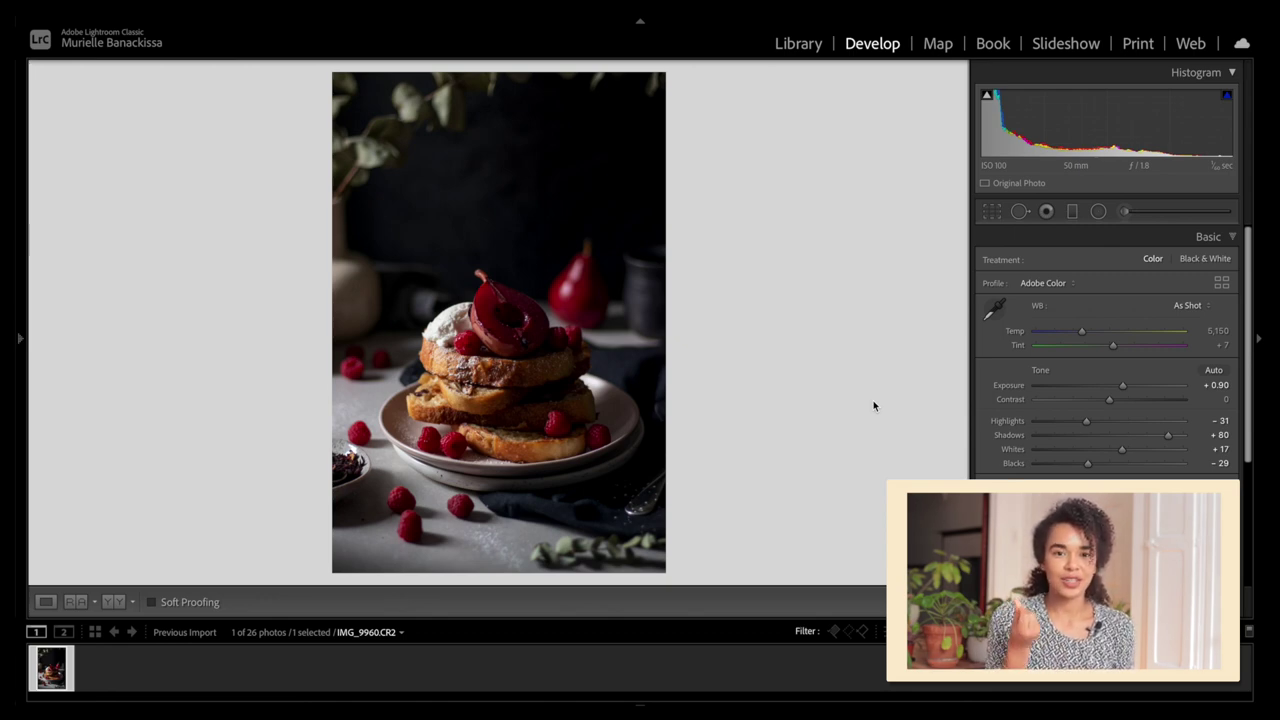
left_click(1232, 236)
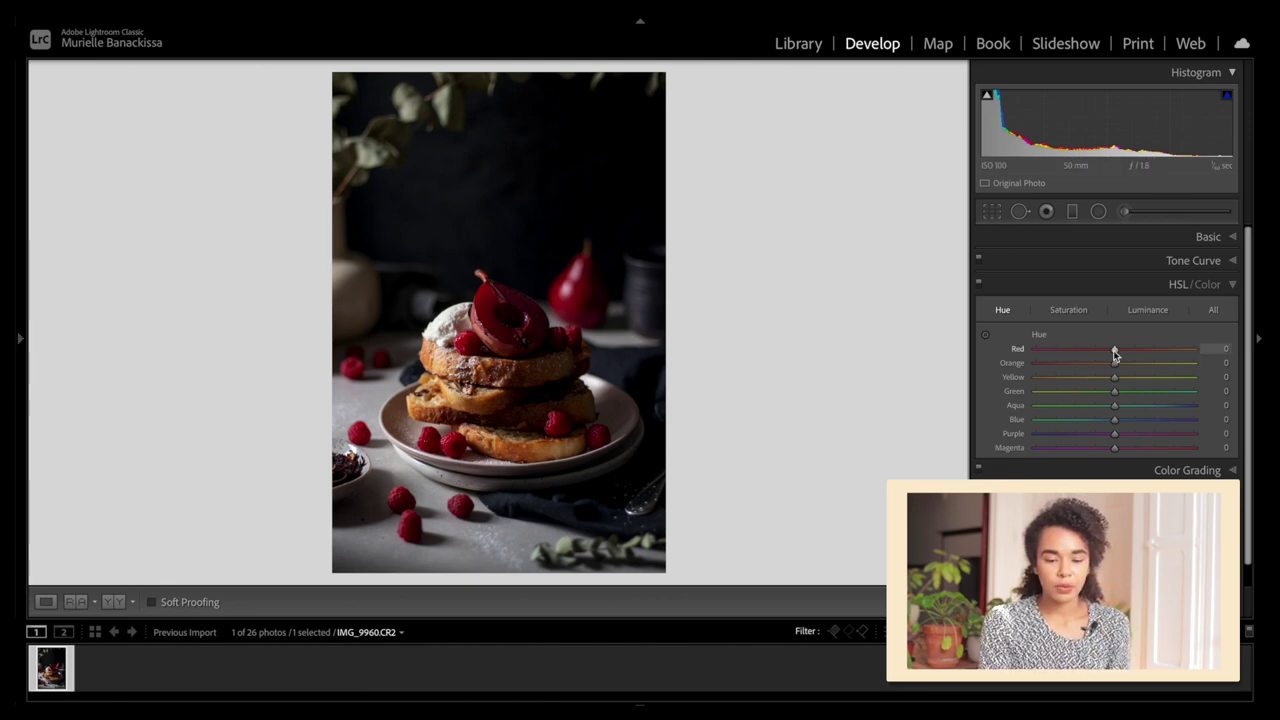
Set the red hue to −6 and orange hue to +7, then push yellow hue to +100
left_click_drag(1113, 350, 985, 359)
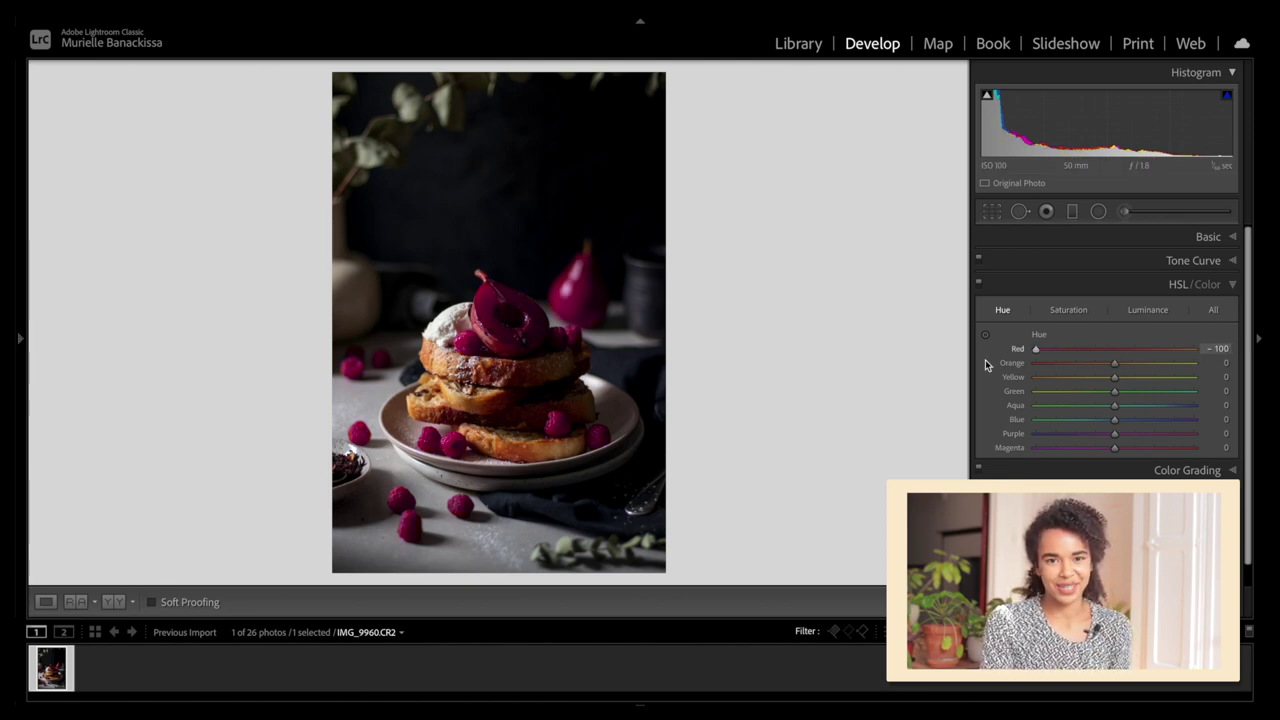
left_click_drag(985, 362, 1118, 362)
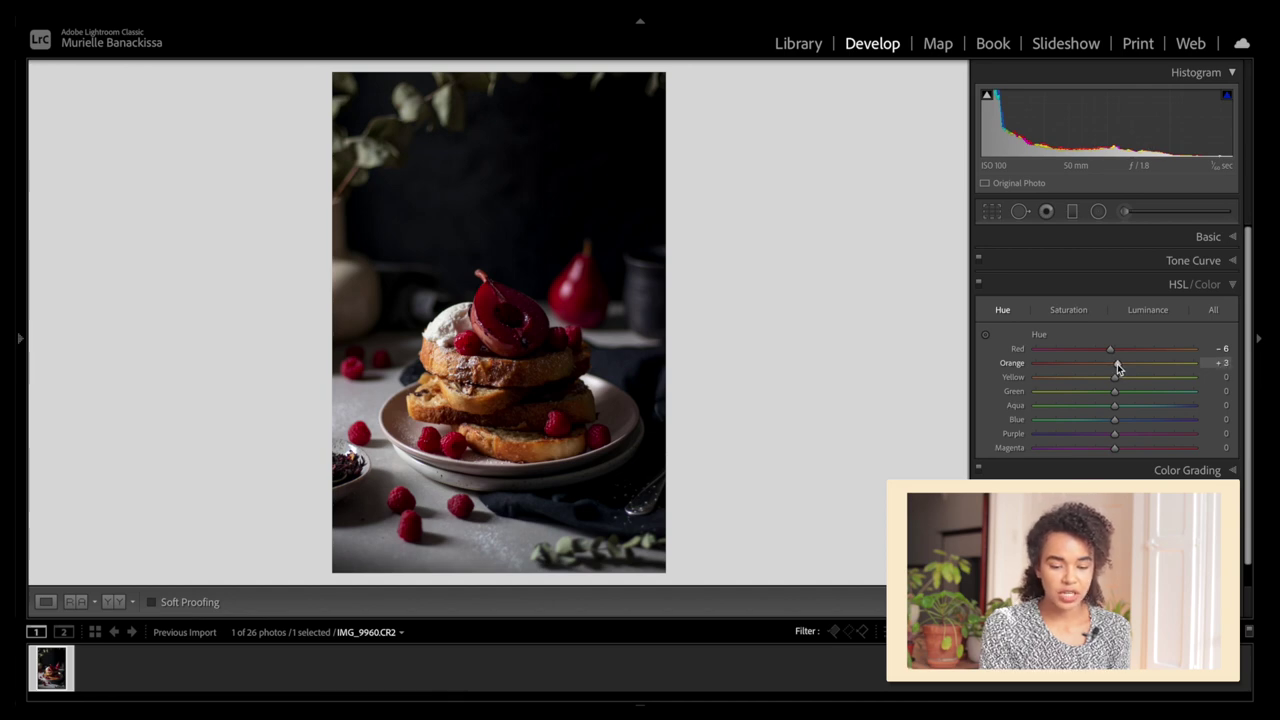
left_click_drag(1117, 363, 1120, 363)
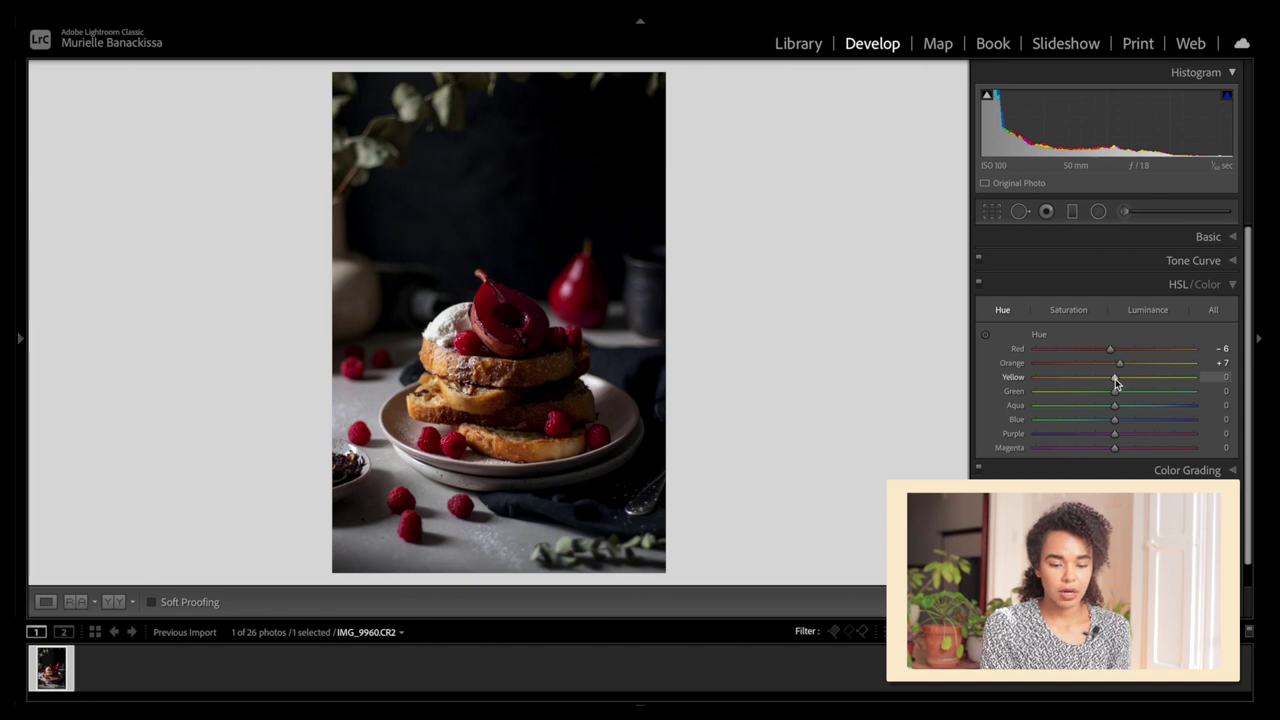
left_click_drag(1115, 378, 1011, 397)
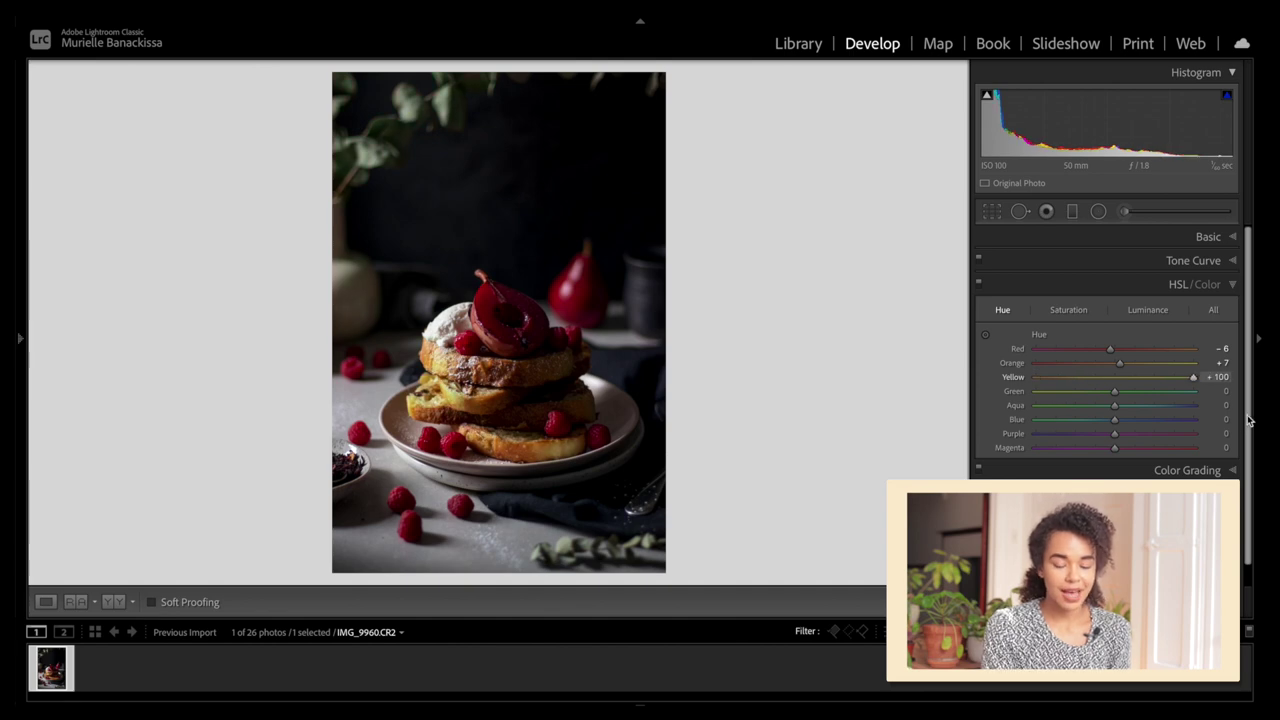
Set the yellow hue to −23 and the green hue to +66
left_click_drag(1038, 419, 1116, 414)
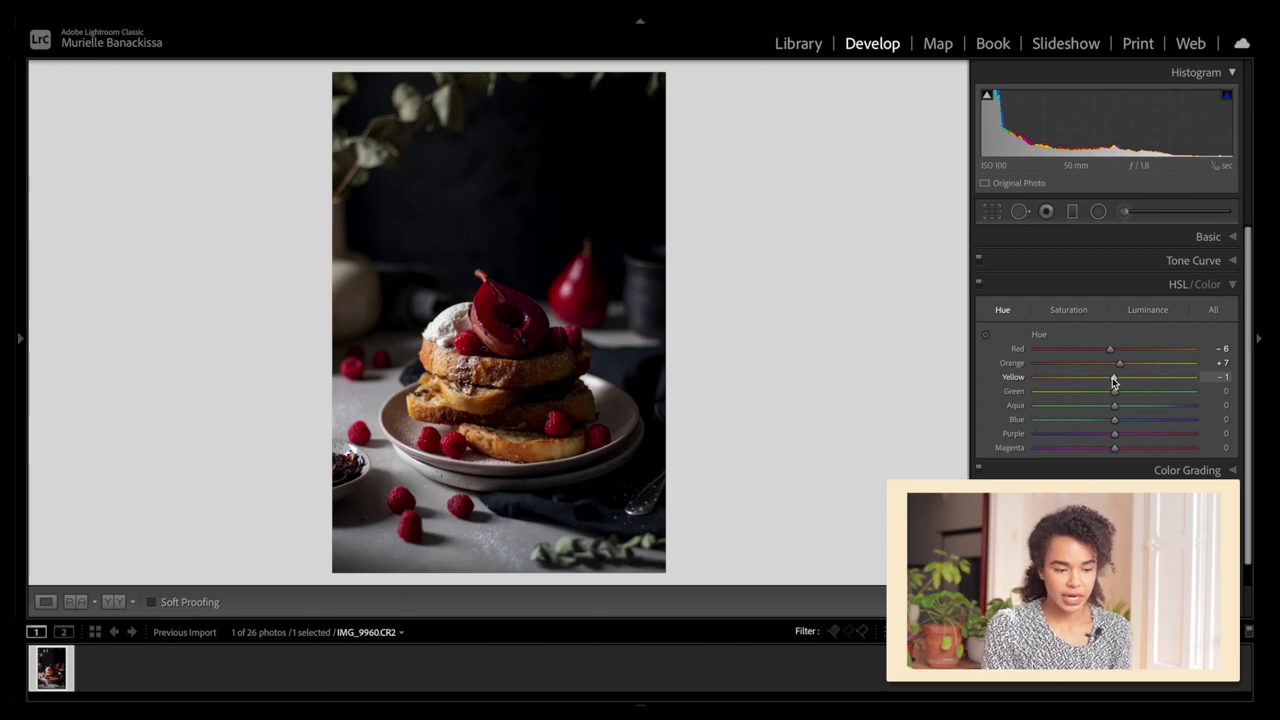
left_click_drag(1112, 377, 1105, 381)
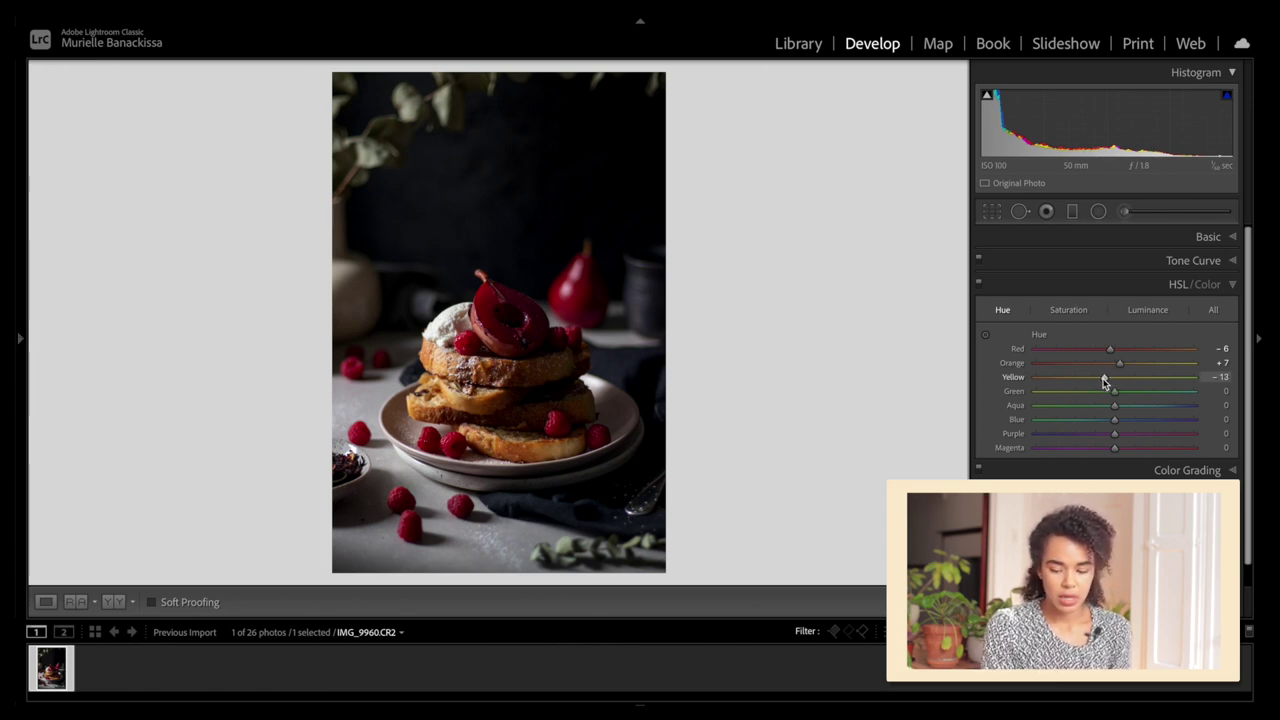
left_click_drag(1097, 379, 1095, 379)
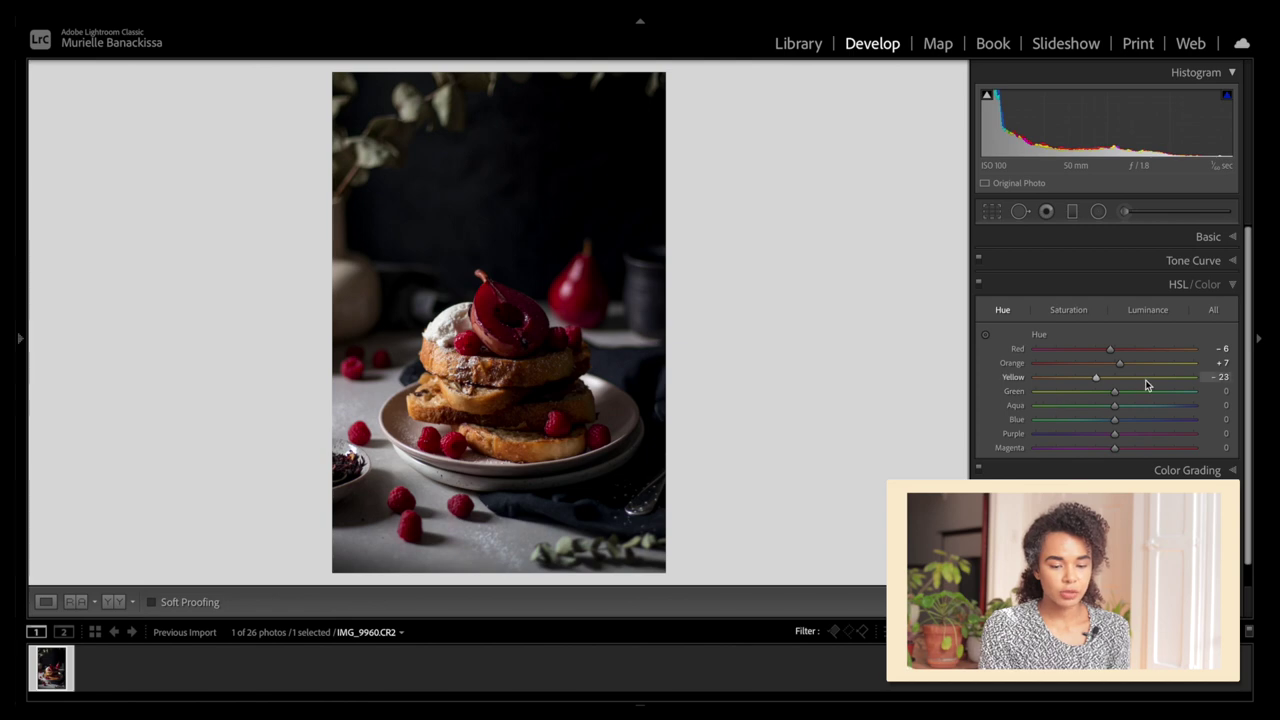
left_click_drag(1115, 392, 1192, 391)
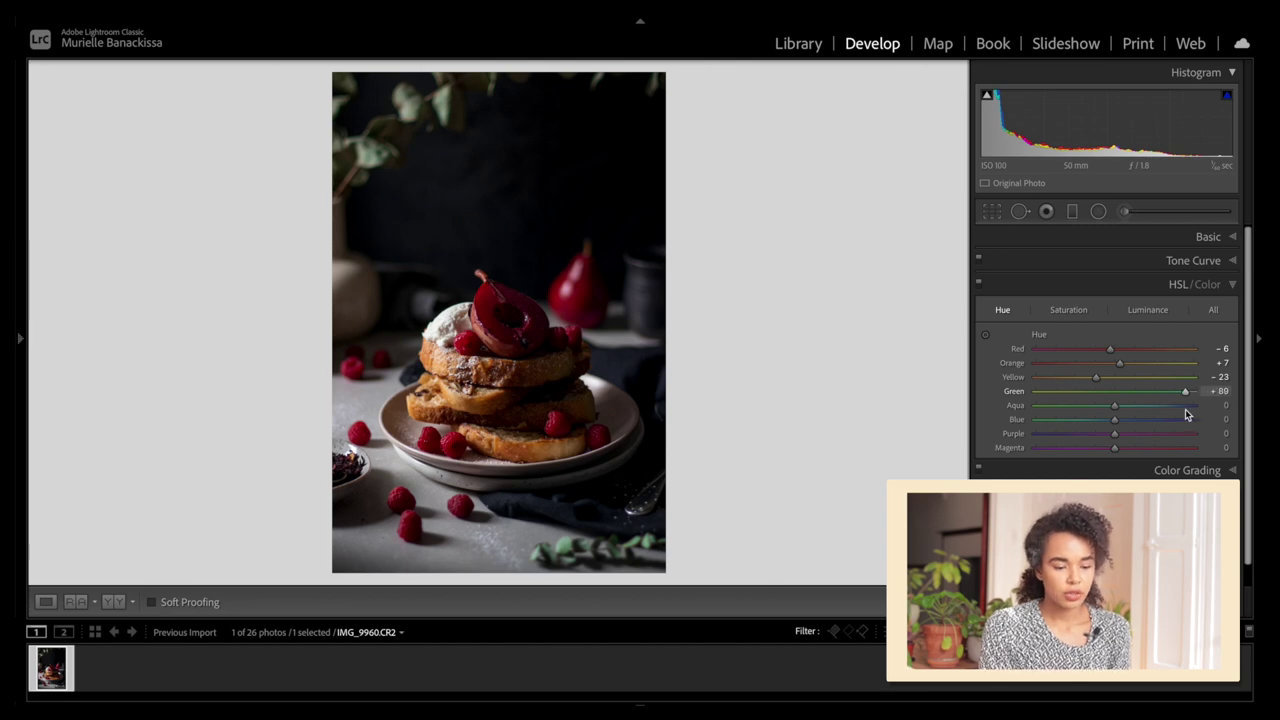
left_click_drag(1185, 410, 1163, 406)
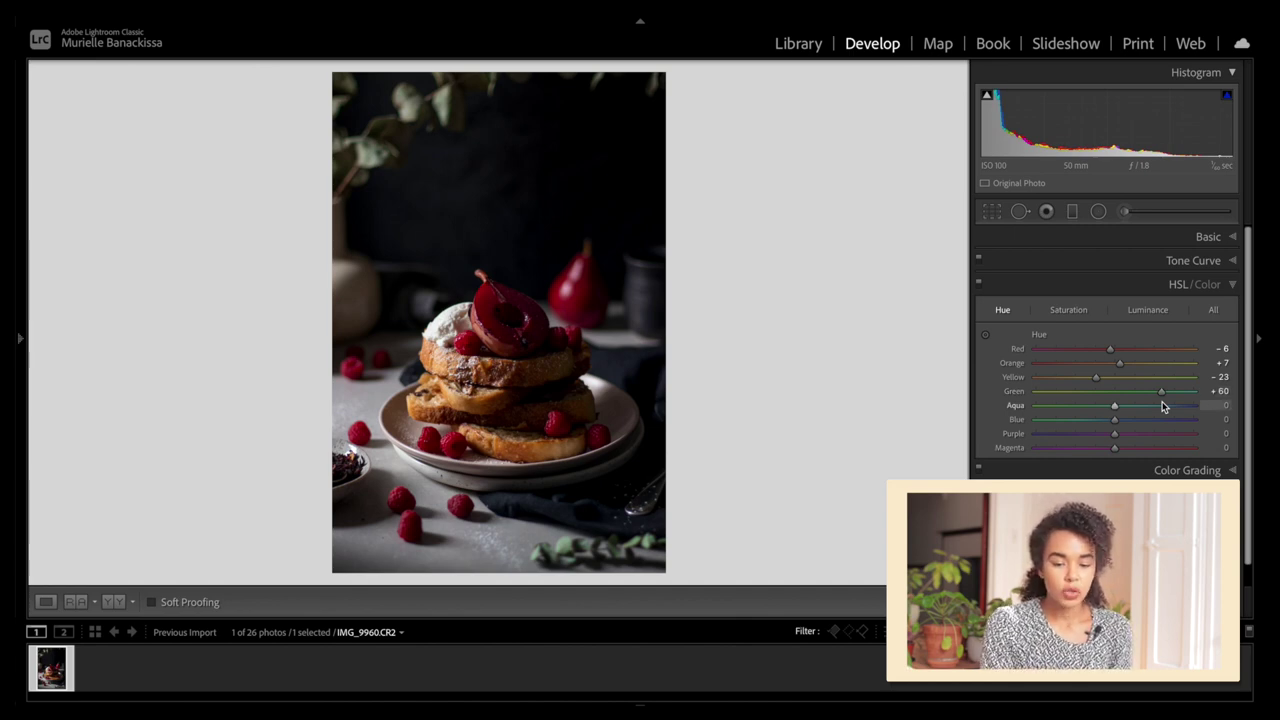
left_click_drag(1159, 395, 1161, 396)
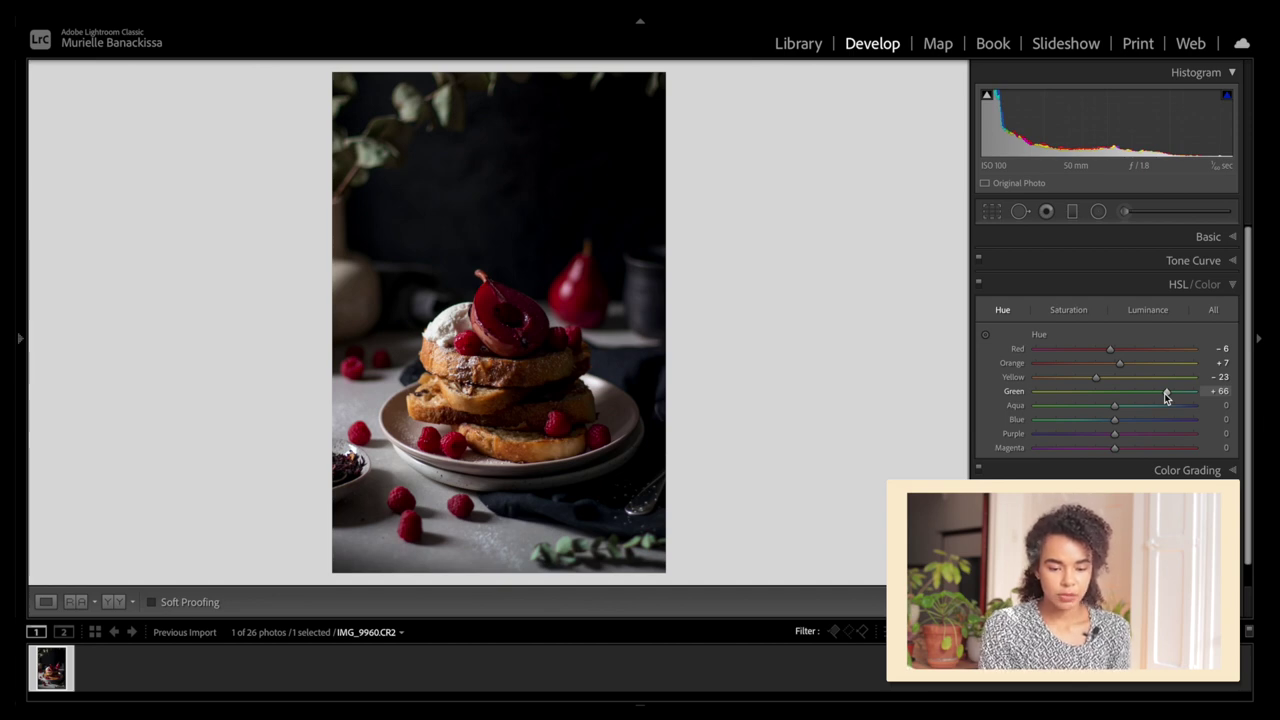
Set blue hue −30 and purple hue +22, resetting aqua and magenta hues to 0
left_click_drag(1115, 405, 1066, 403)
double_click(1097, 403)
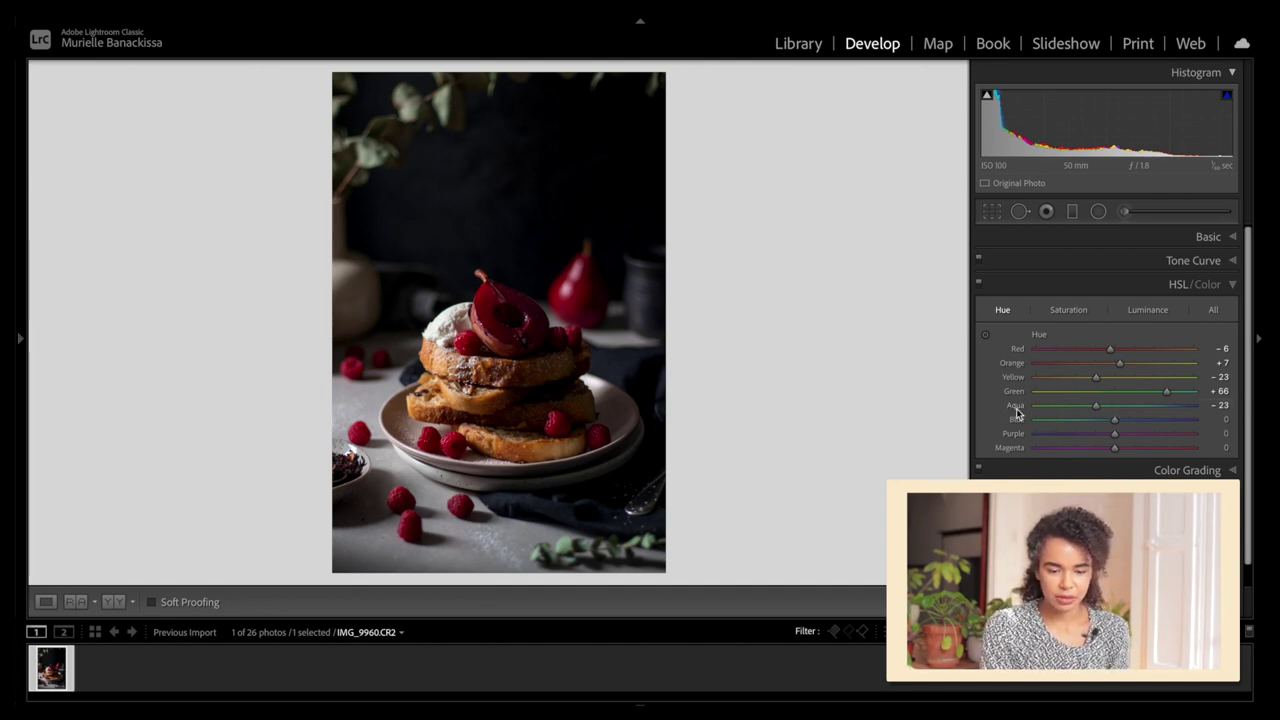
mouse_move(1115, 420)
left_mouse_down()
mouse_move(1040, 420)
mouse_move(1126, 423)
mouse_move(1091, 427)
left_mouse_up()
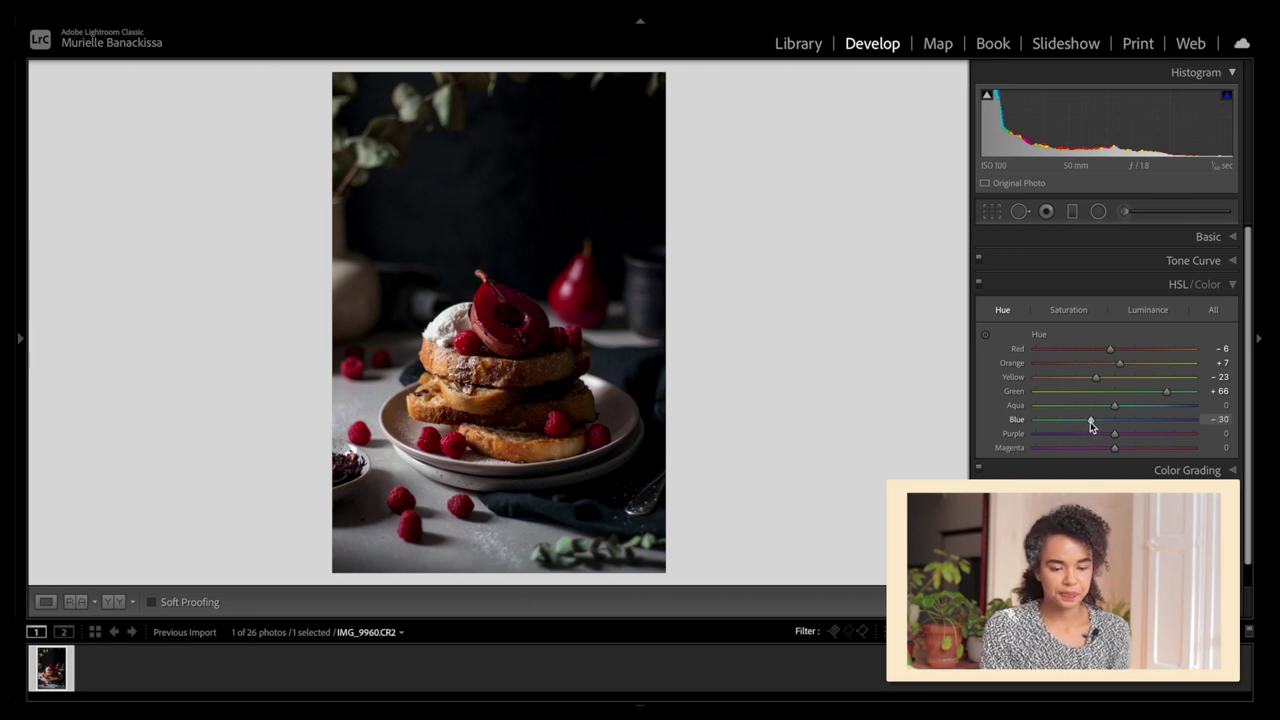
left_click_drag(1114, 435, 1134, 451)
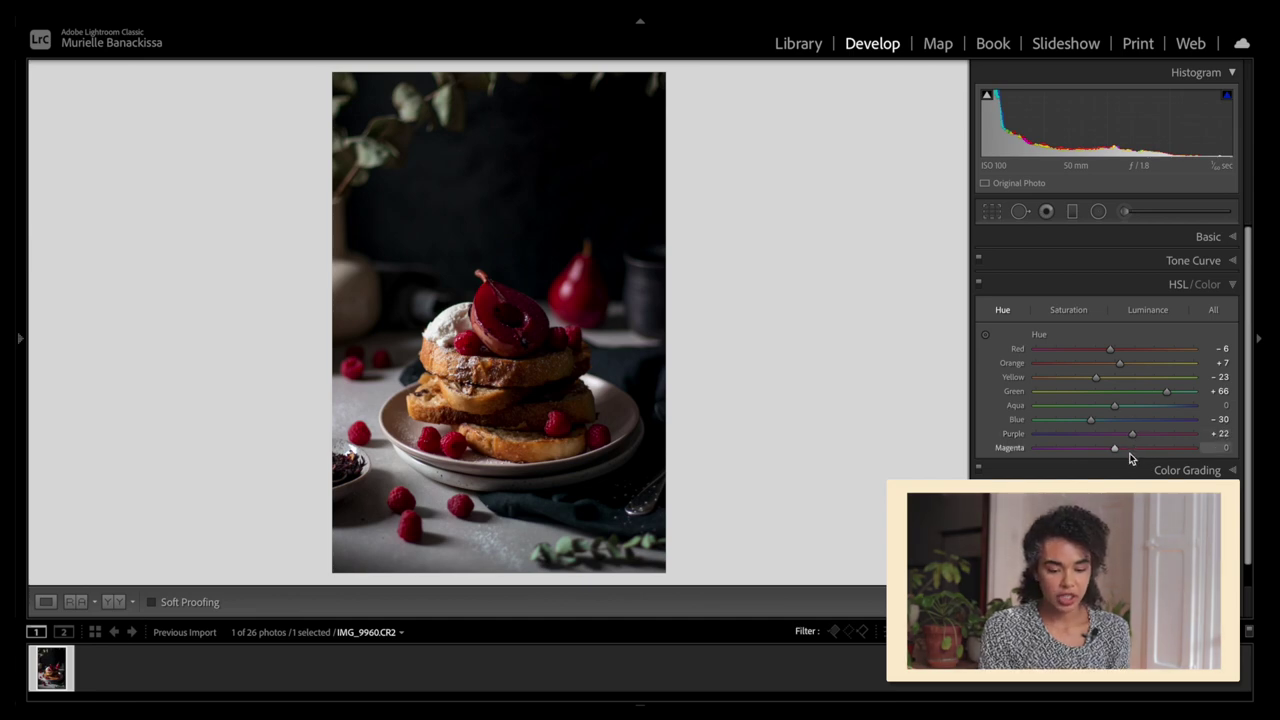
left_click_drag(1114, 451, 1238, 461)
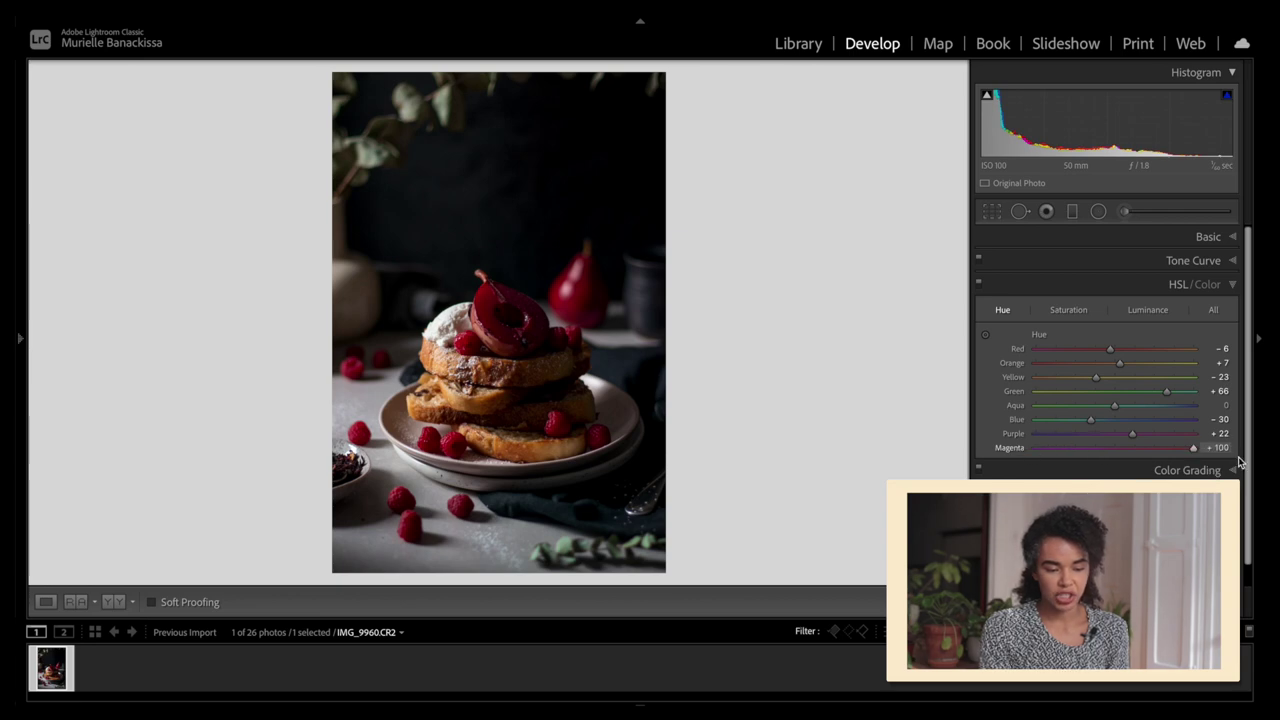
double_click(1008, 449)
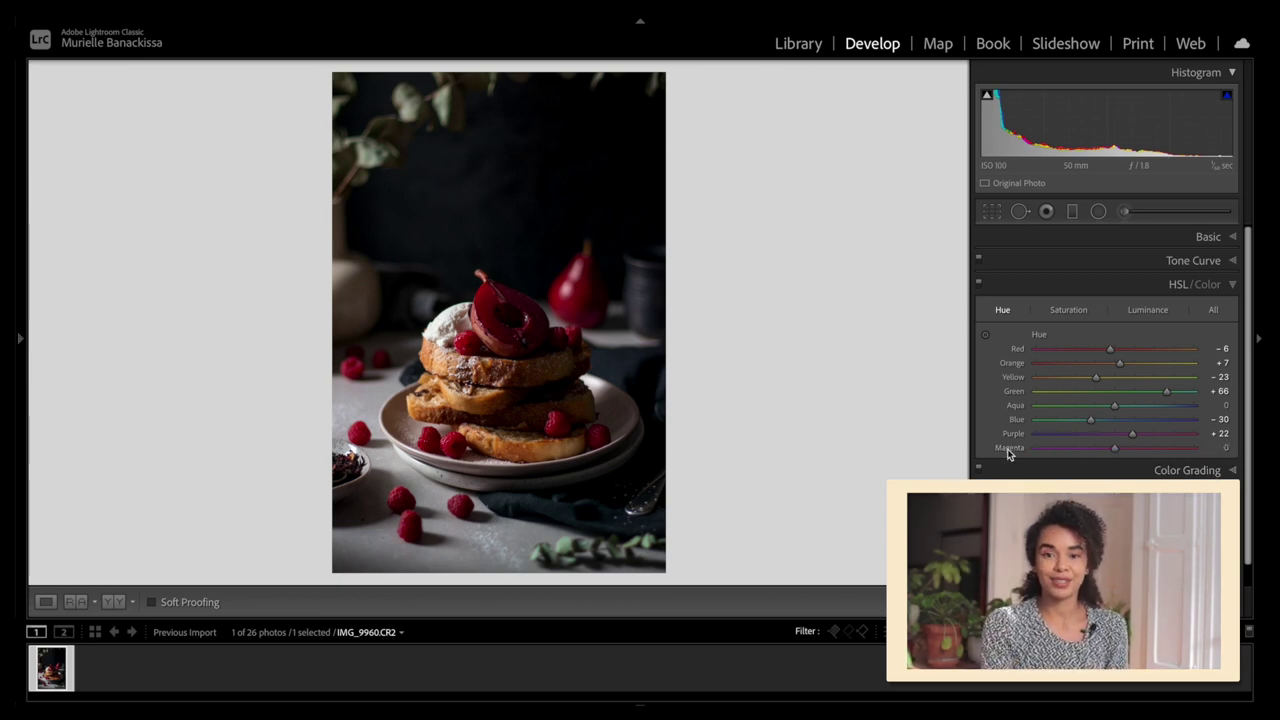
left_click(1066, 309)
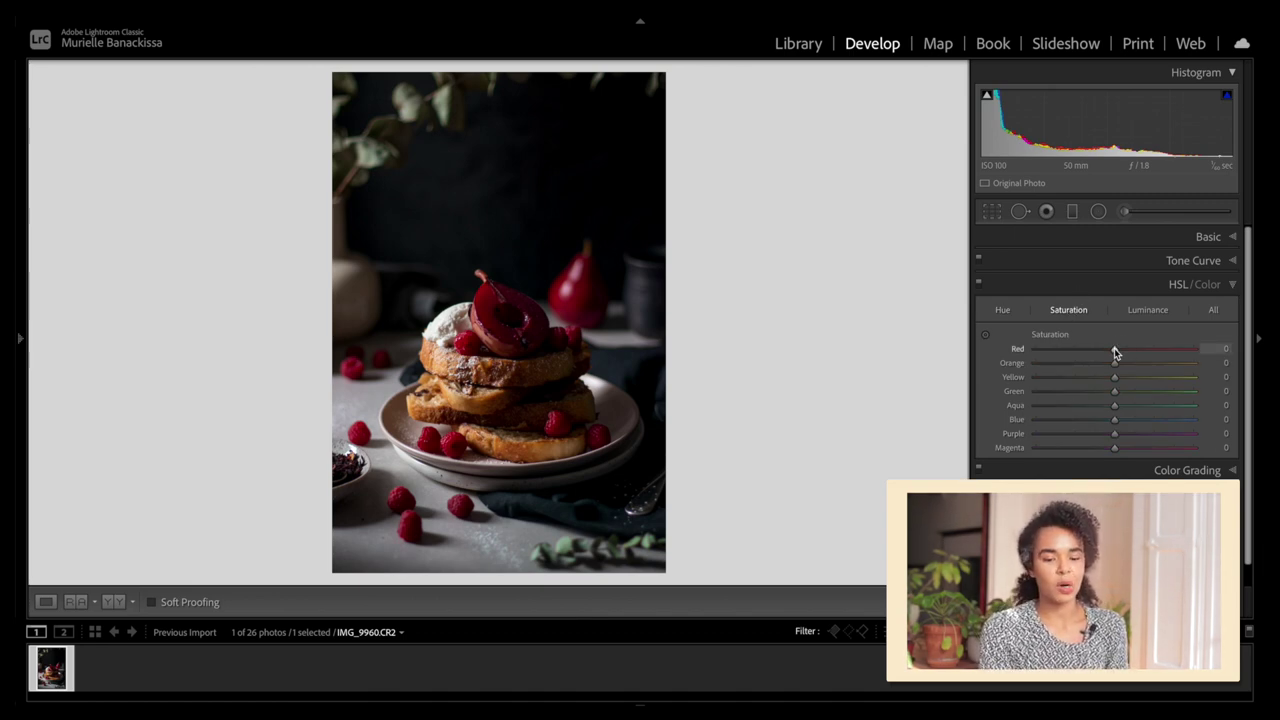
Set saturation to red +41, orange +12, yellow −60, green −55, and aqua +100
left_click_drag(1114, 350, 1148, 370)
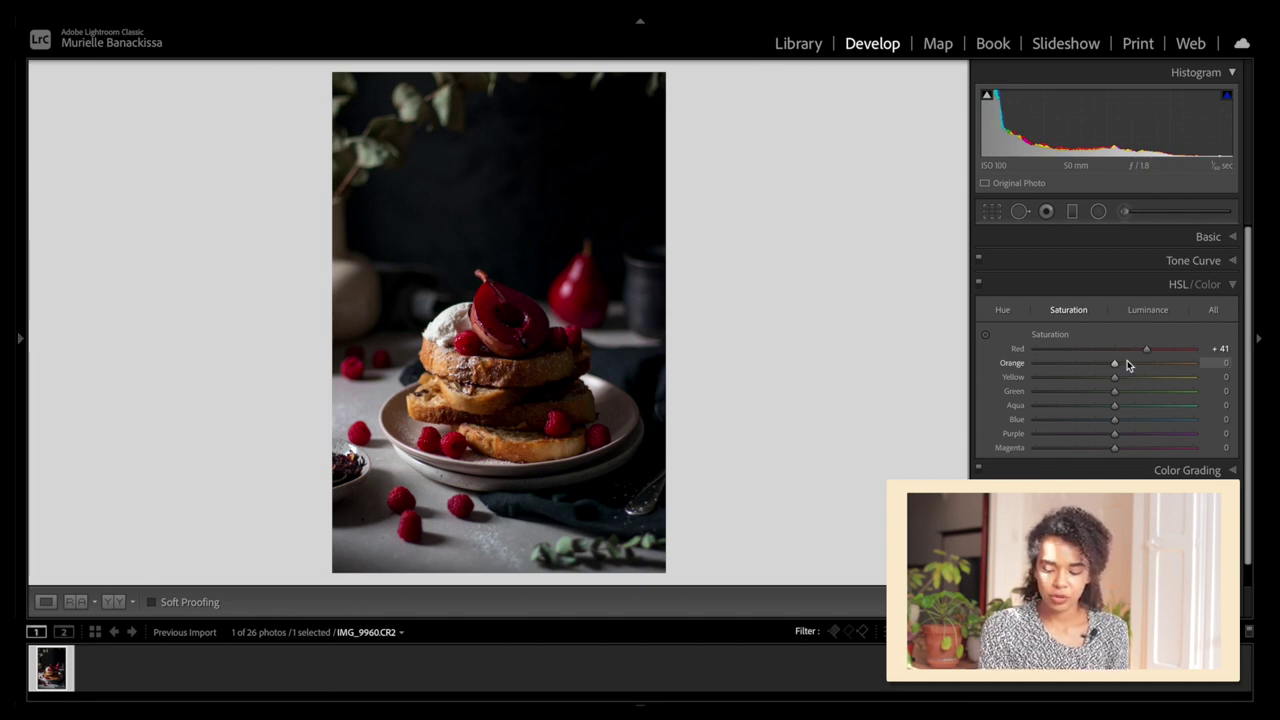
mouse_move(1117, 365)
left_mouse_down()
mouse_move(1192, 374)
mouse_move(1127, 379)
left_mouse_up()
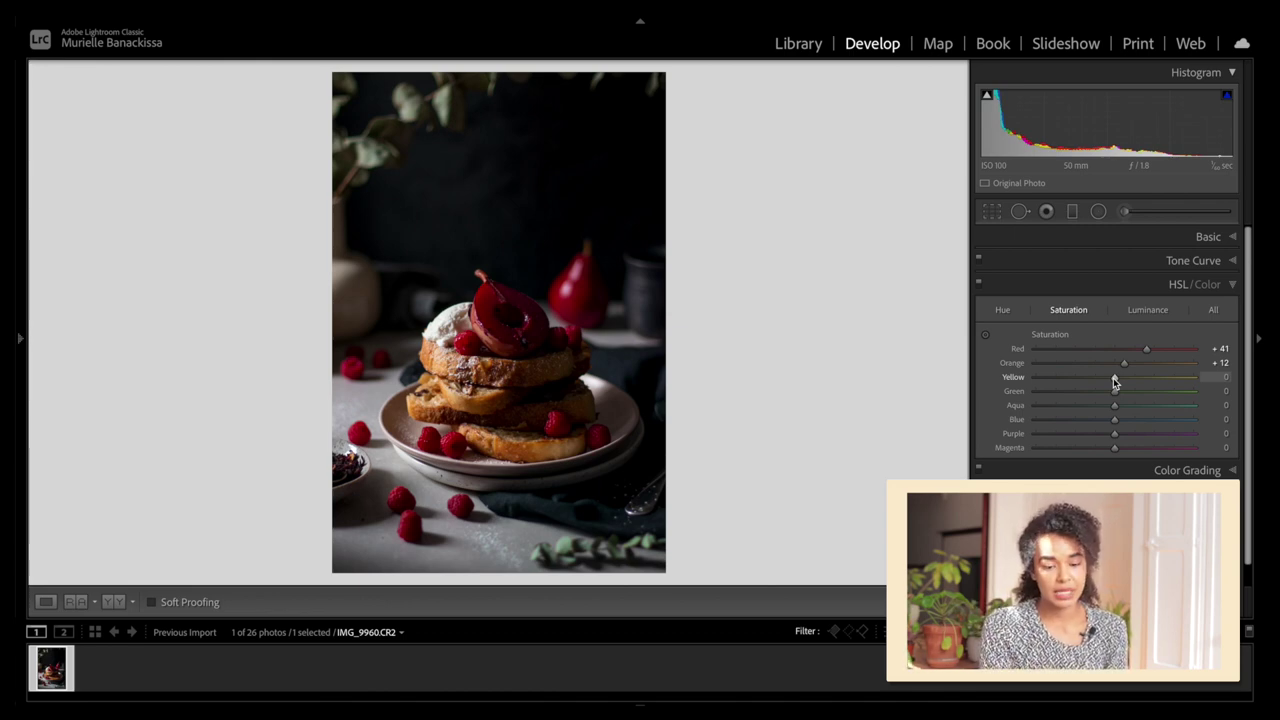
left_click_drag(1113, 378, 1067, 381)
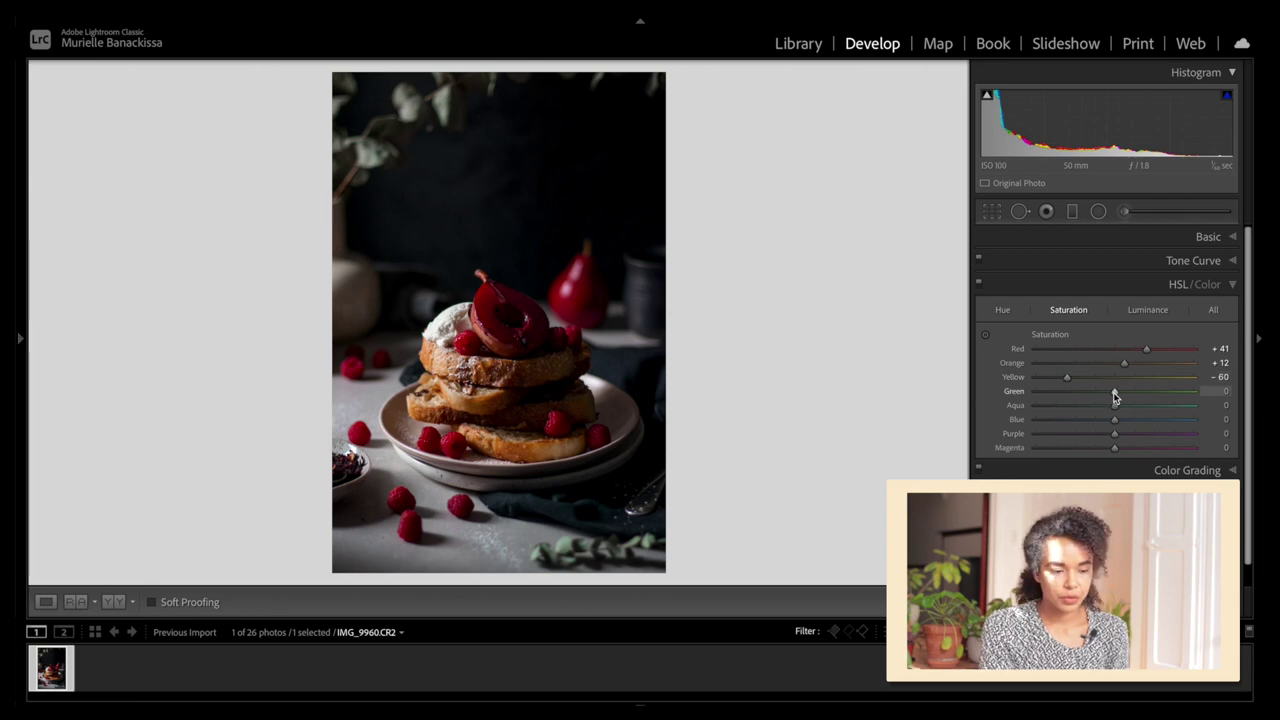
left_click_drag(1113, 392, 988, 409)
left_click_drag(1102, 398, 1114, 398)
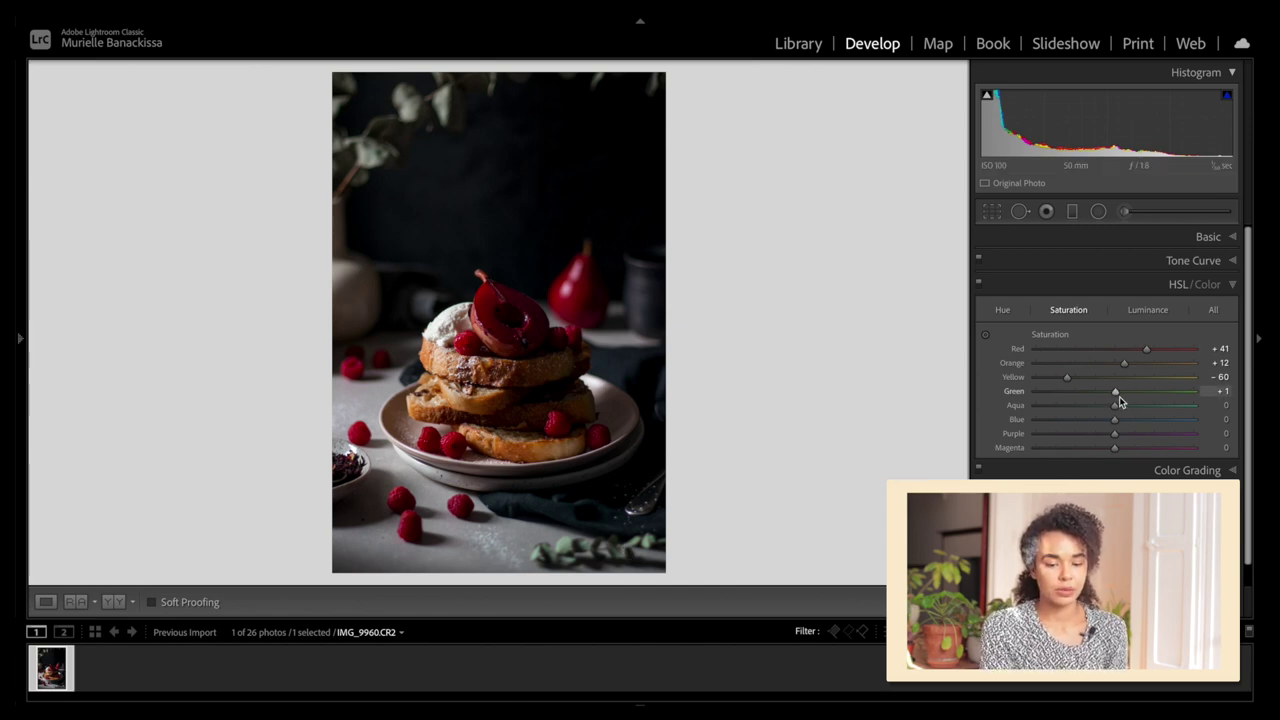
left_click_drag(1118, 392, 1087, 395)
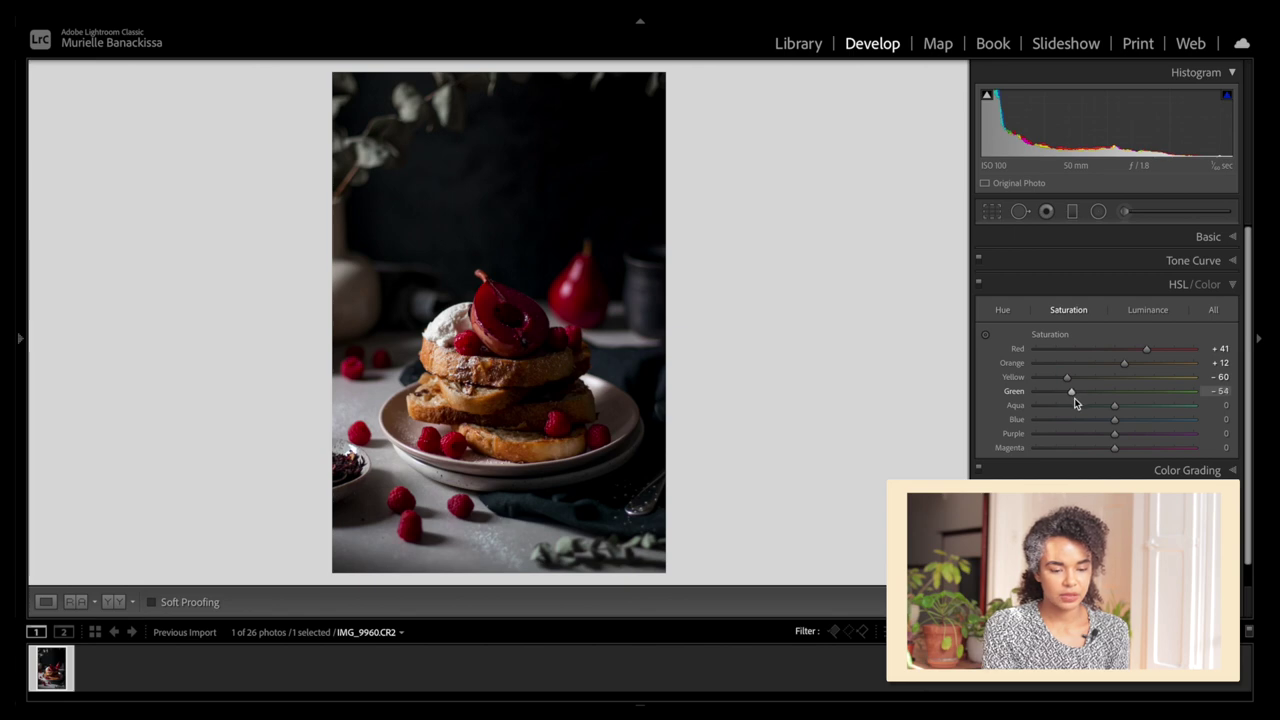
left_click_drag(1073, 398, 1075, 400)
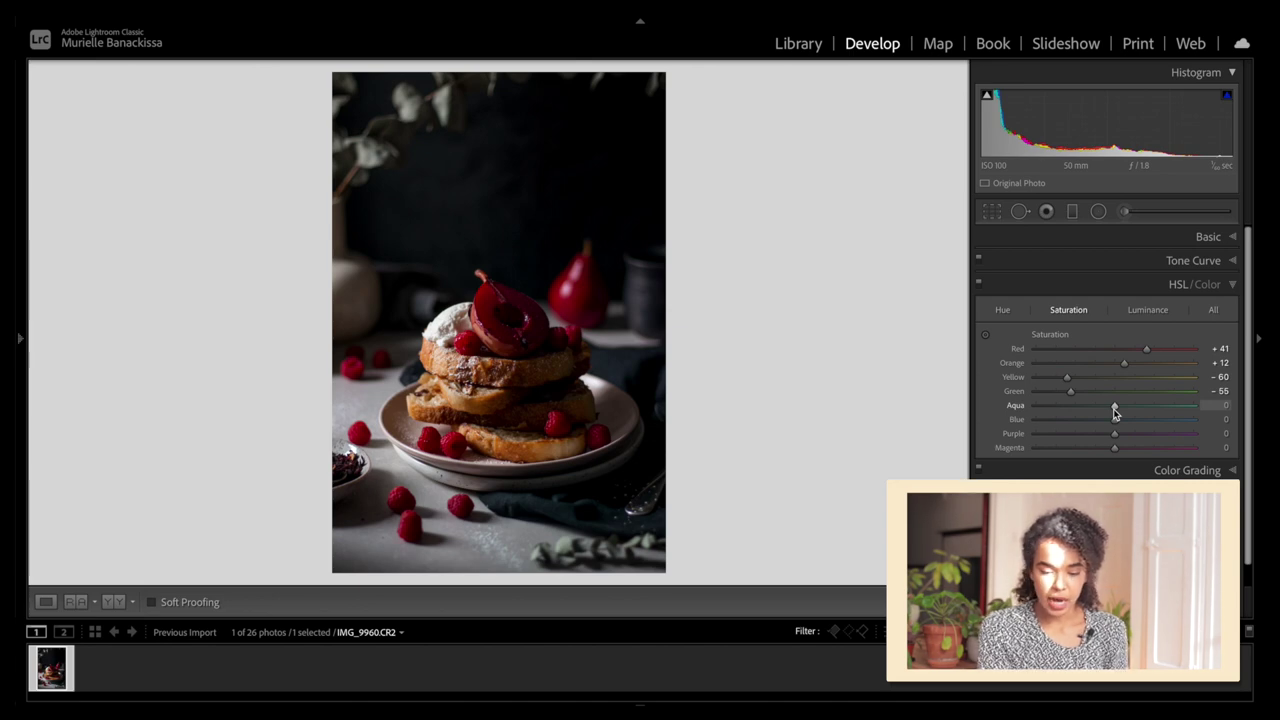
left_click_drag(1114, 410, 1035, 421)
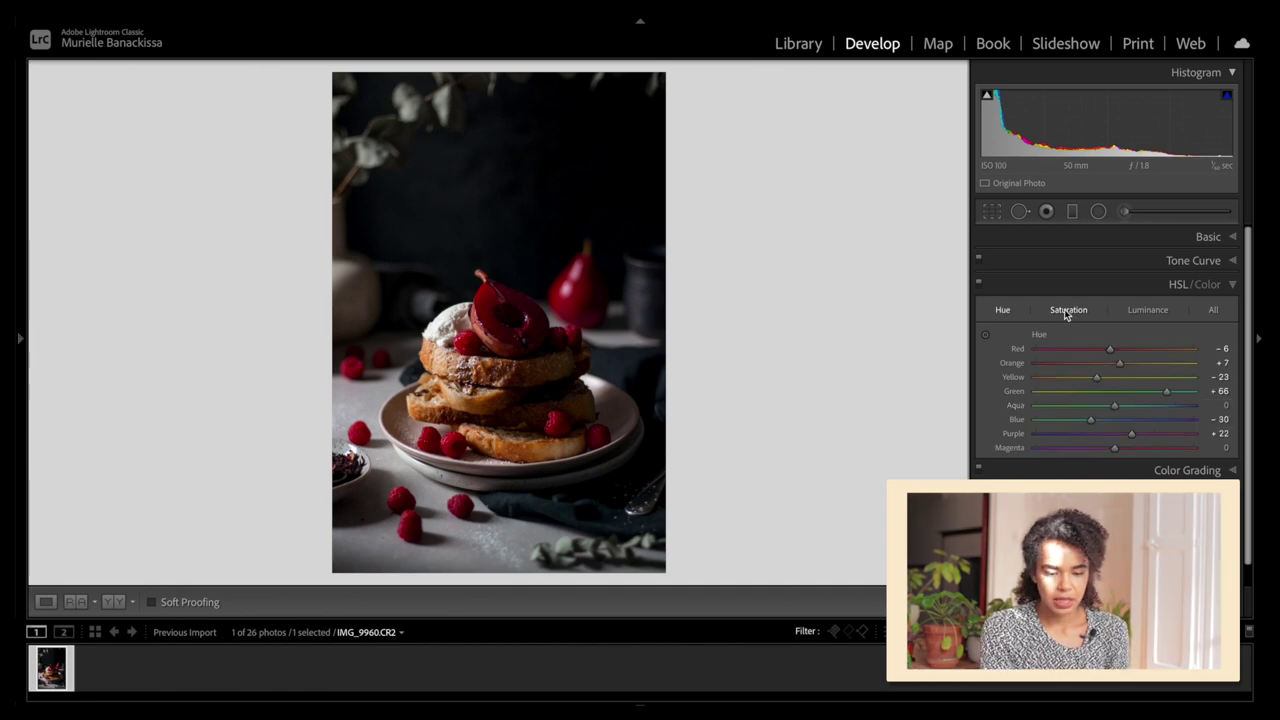
On the Saturation tab, desaturate blue to −45 and purple to −29
left_click(1069, 310)
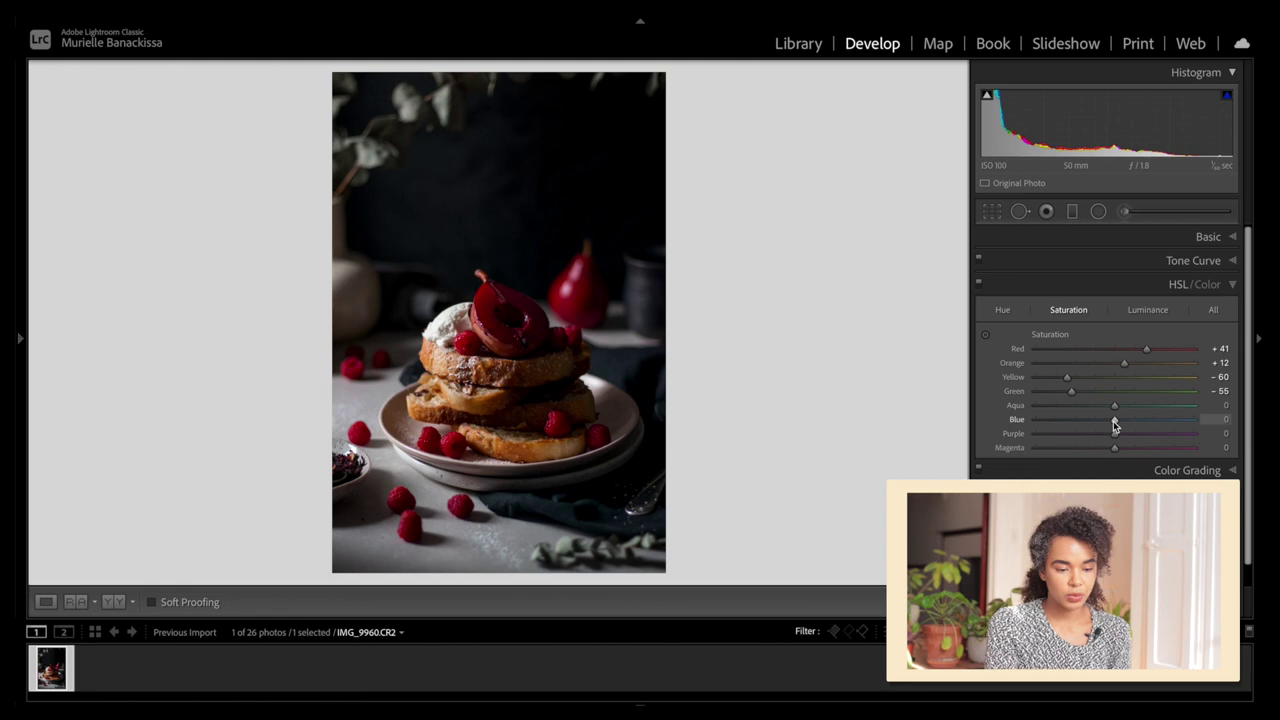
left_click_drag(1117, 422, 1090, 447)
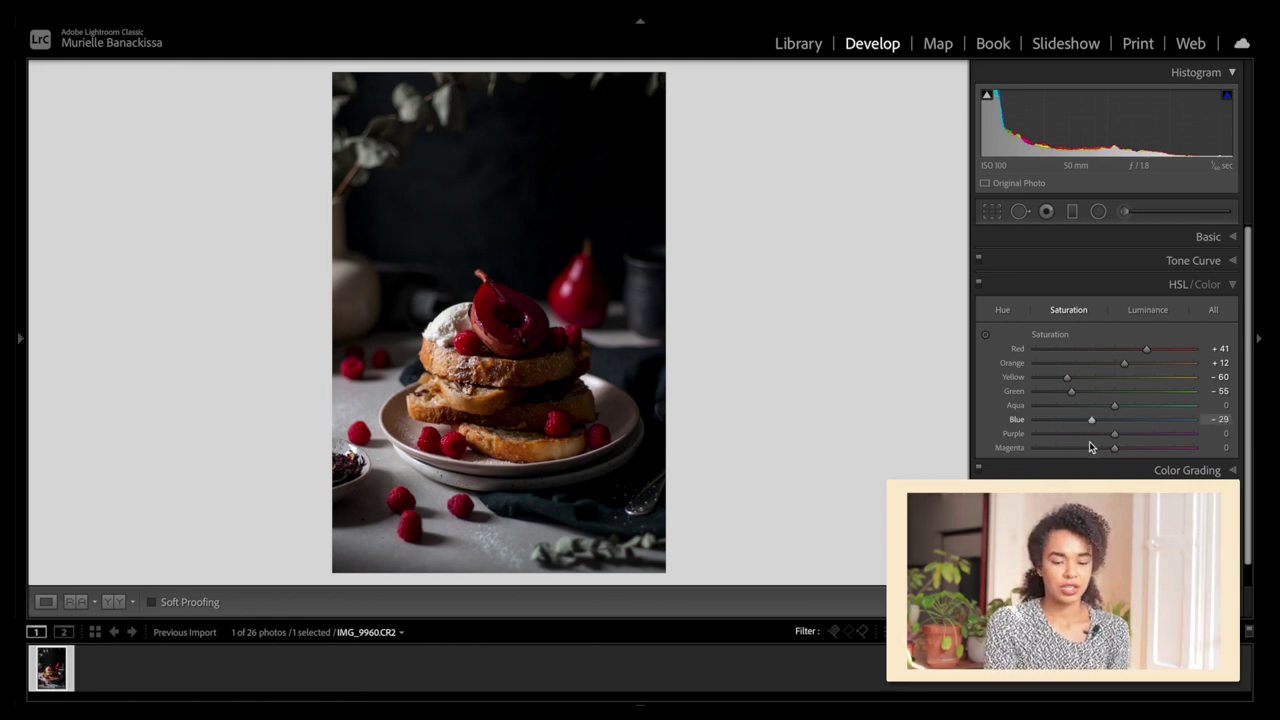
left_click_drag(1090, 447, 1077, 447)
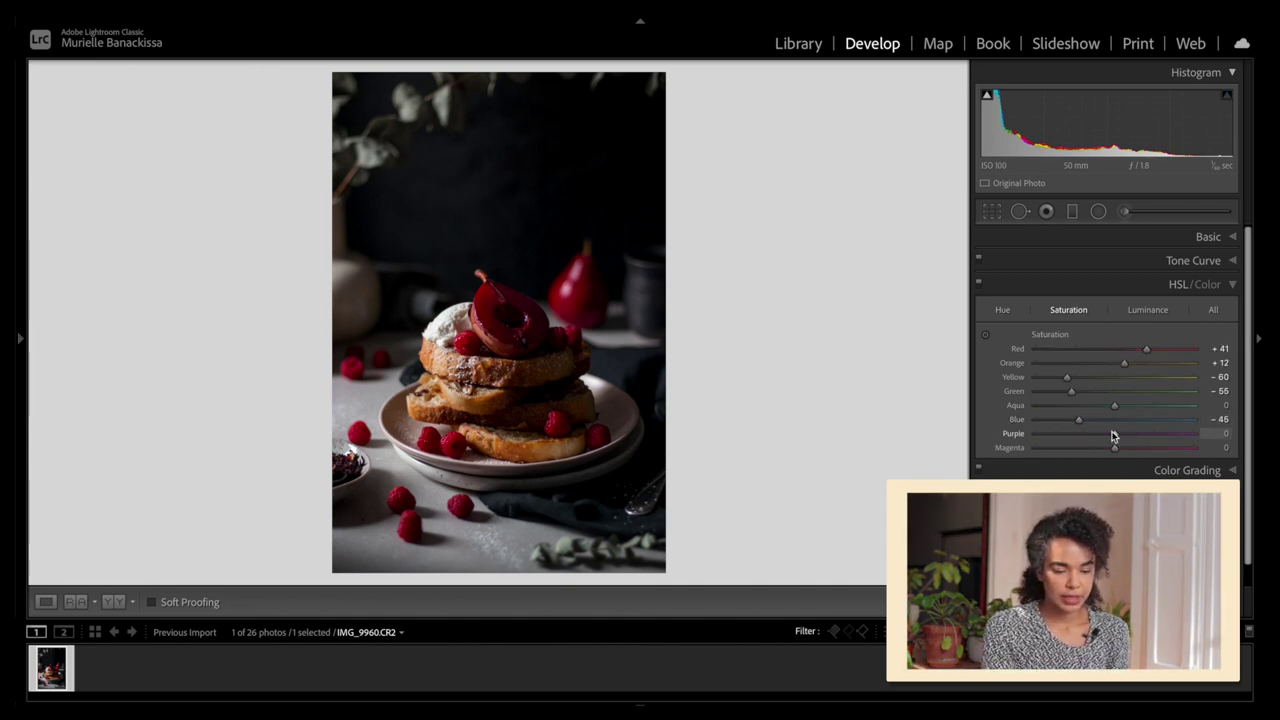
left_click_drag(1113, 436, 1233, 452)
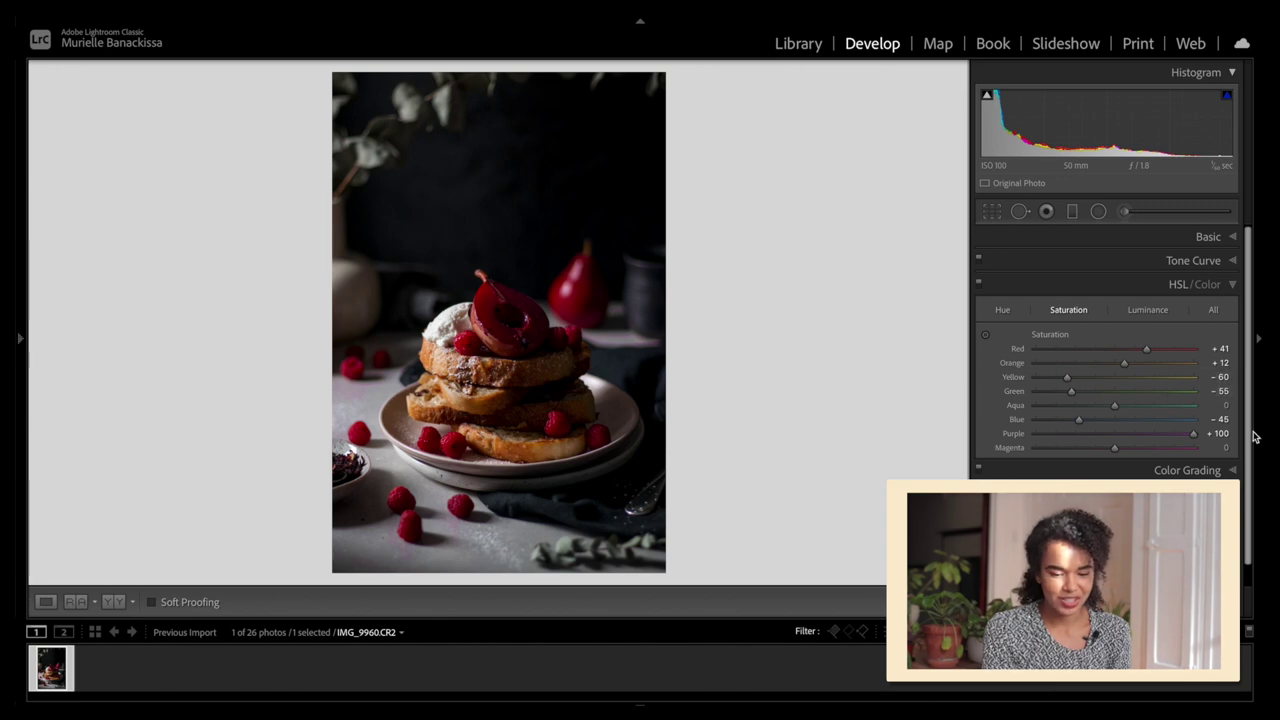
left_click_drag(1193, 434, 1090, 450)
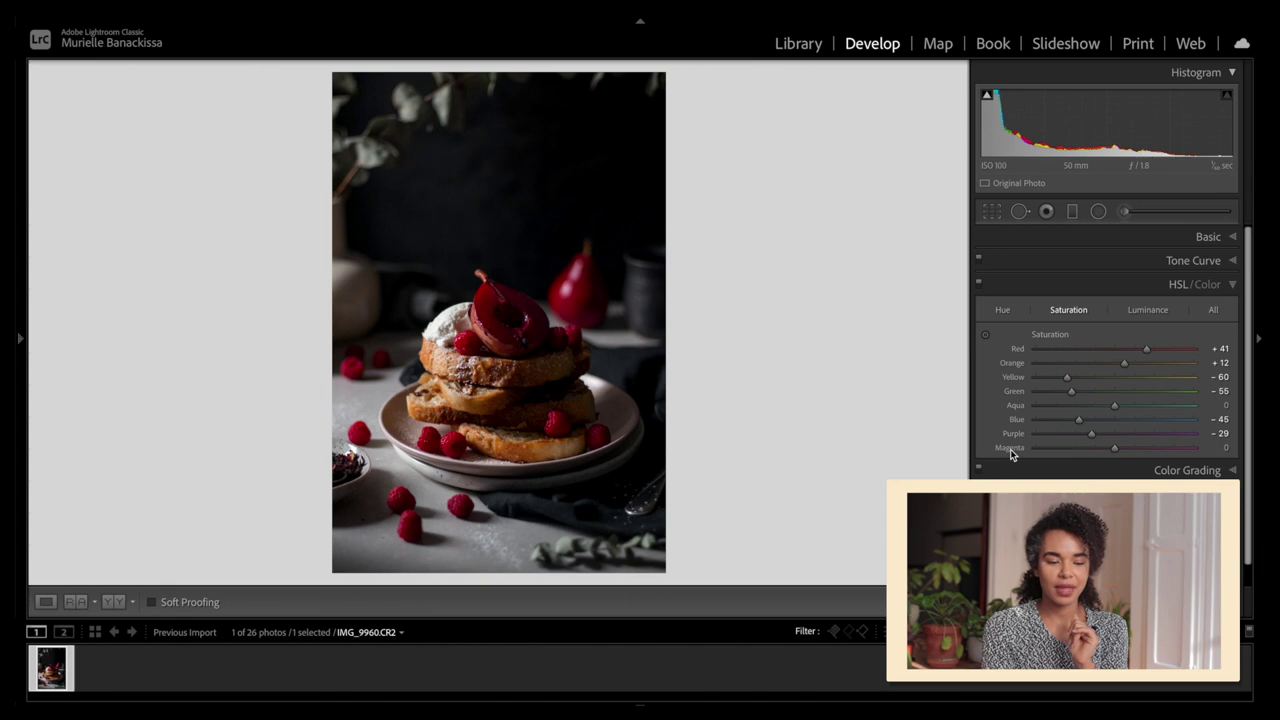
left_click(1145, 310)
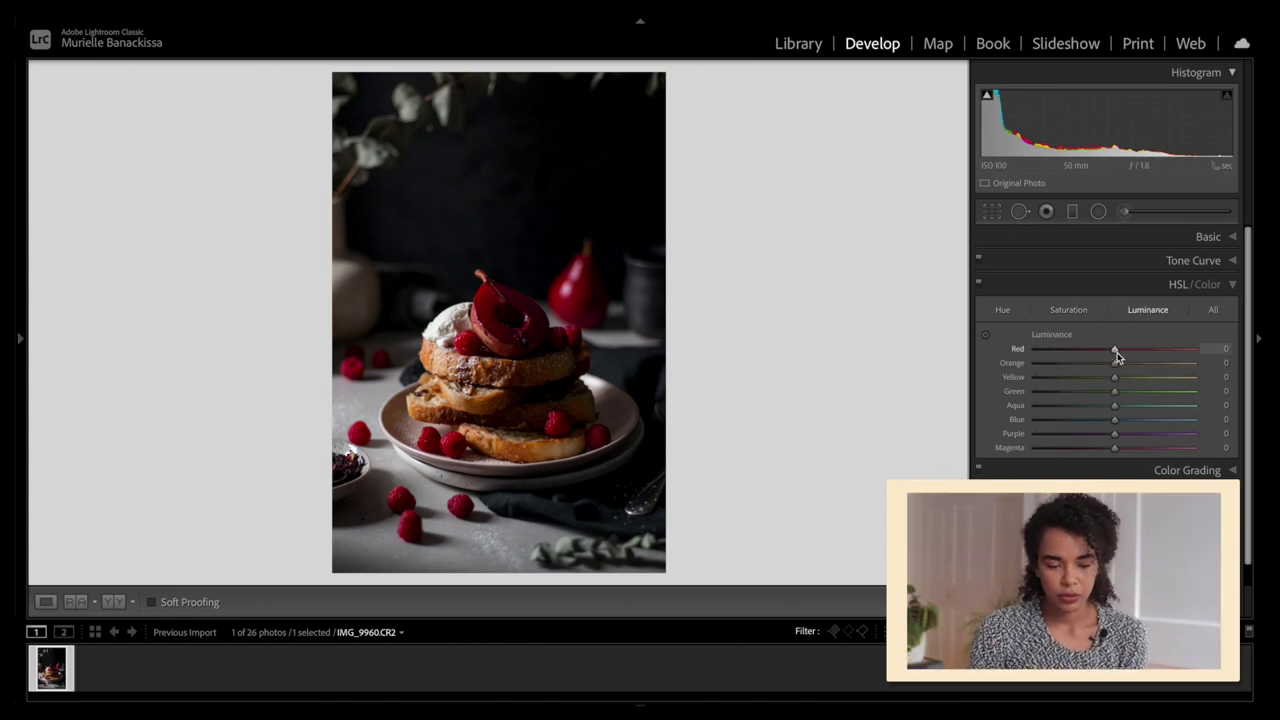
Raise HSL luminance to red +40, orange +31 and yellow +22
left_click_drag(1117, 352, 1150, 354)
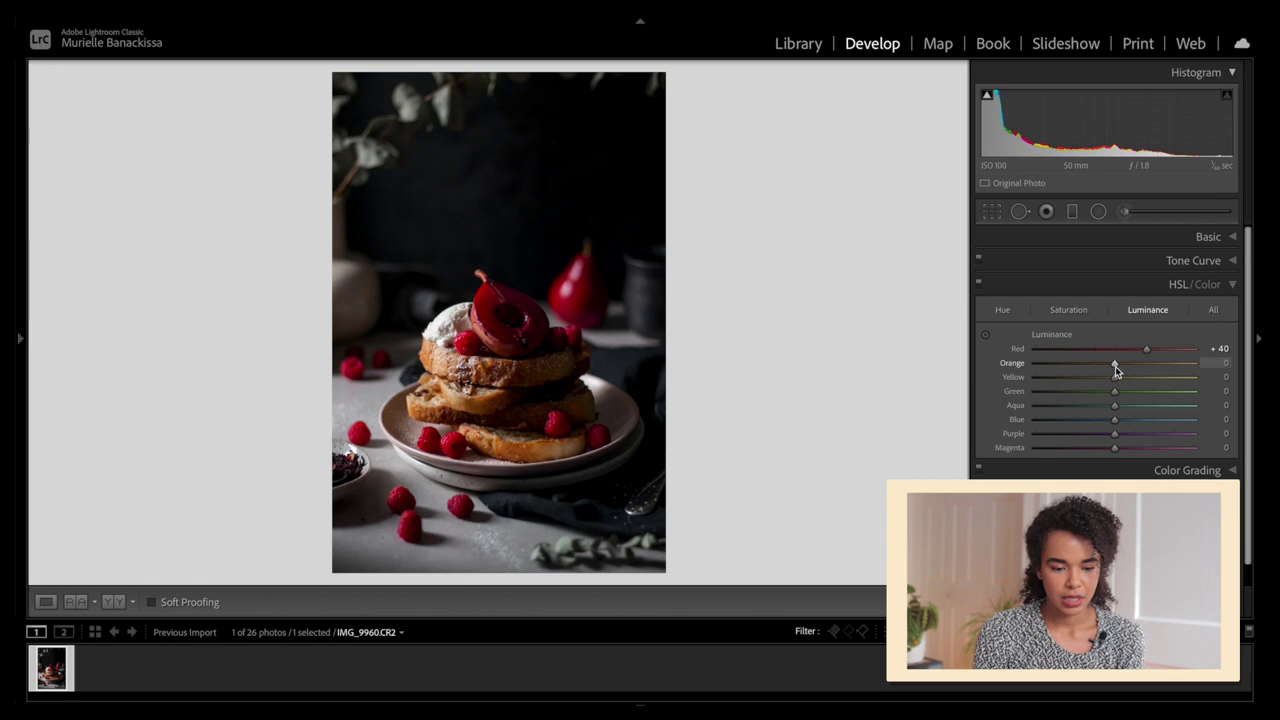
mouse_move(1116, 365)
left_mouse_down()
mouse_move(1207, 369)
mouse_move(1136, 375)
left_mouse_up()
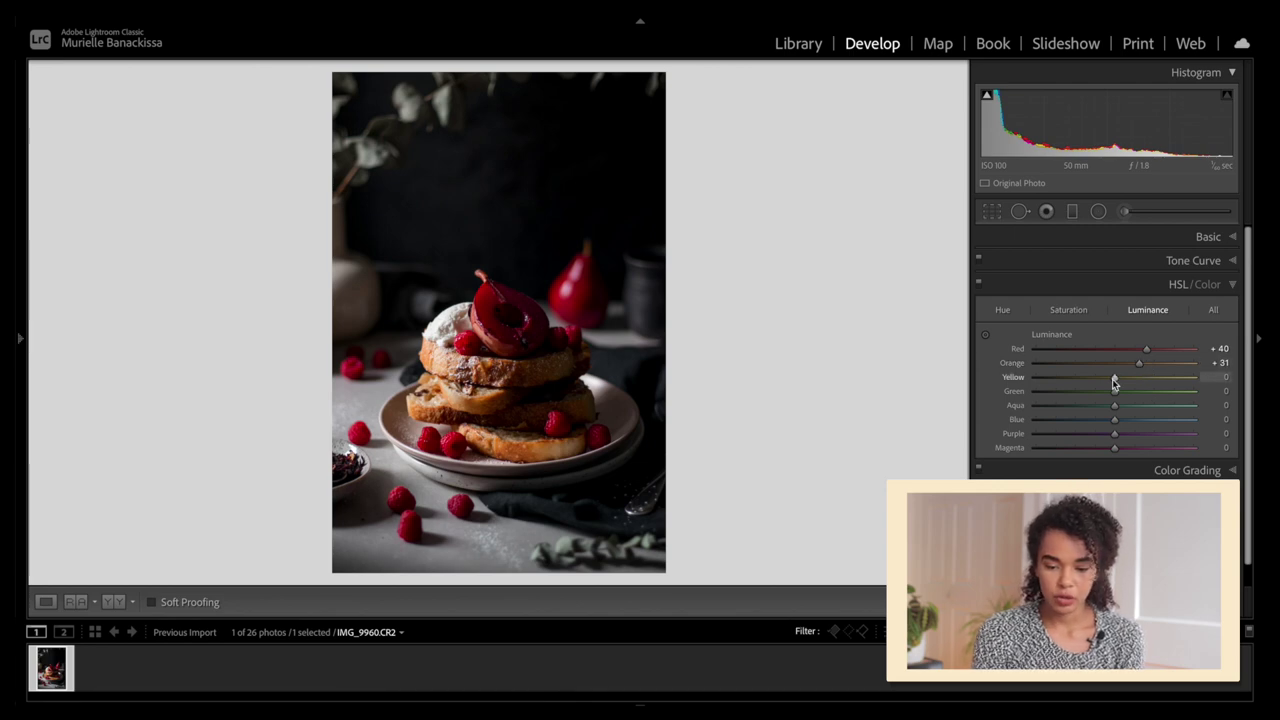
mouse_move(1113, 378)
left_mouse_down()
mouse_move(1156, 400)
mouse_move(1131, 392)
left_mouse_up()
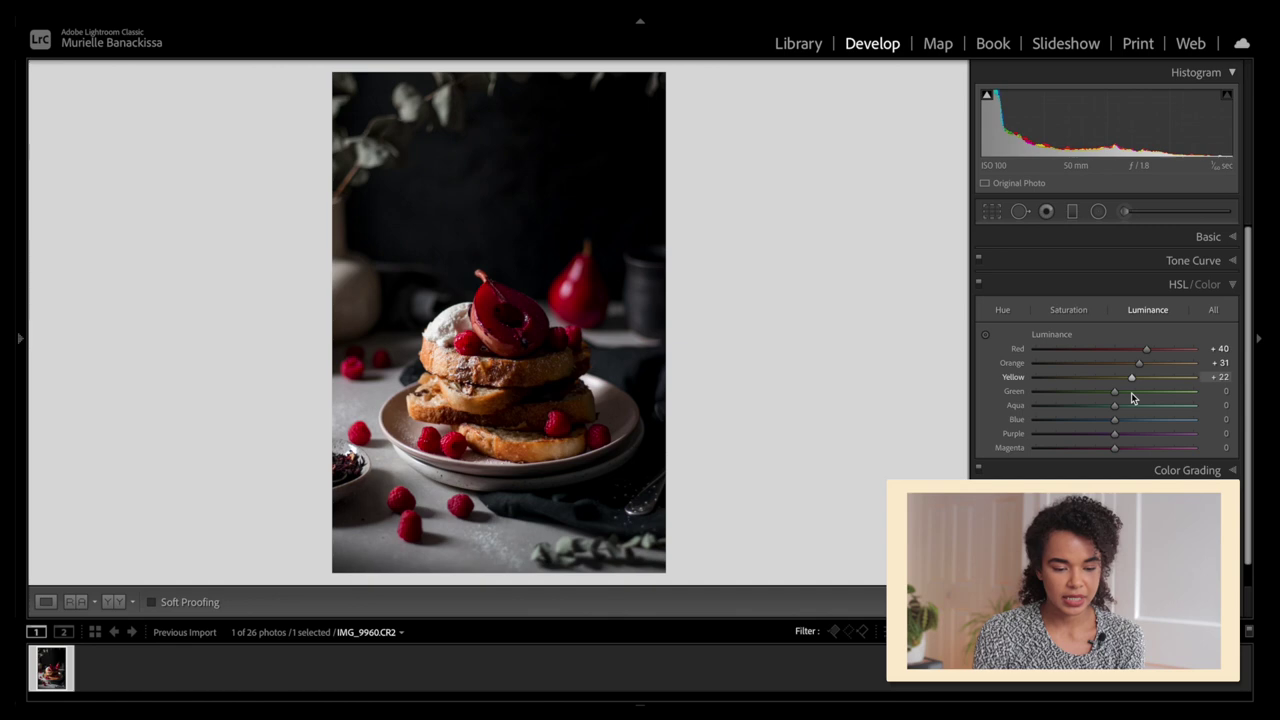
Raise yellow luminance to +61 and drop green luminance to −100, checking zoomed in
left_click(445, 352)
left_click_drag(443, 377, 467, 337)
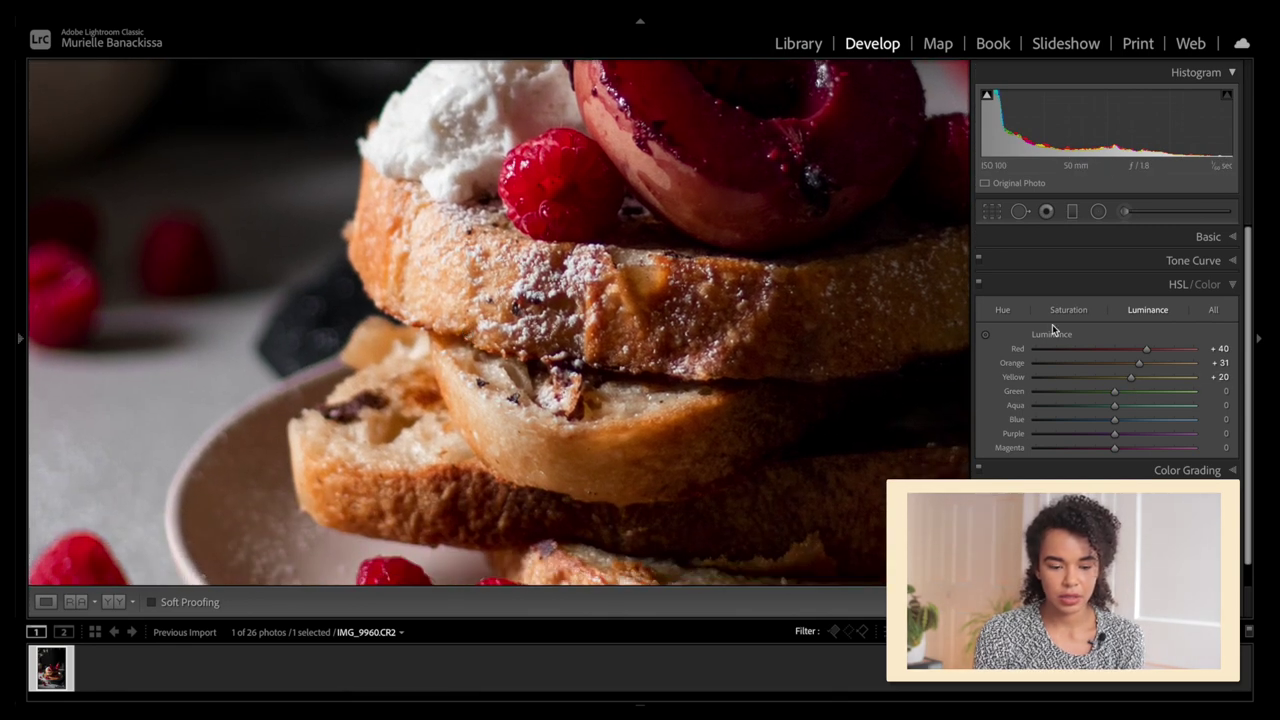
mouse_move(1160, 378)
left_mouse_down()
mouse_move(1195, 383)
mouse_move(1092, 384)
mouse_move(1153, 387)
left_mouse_up()
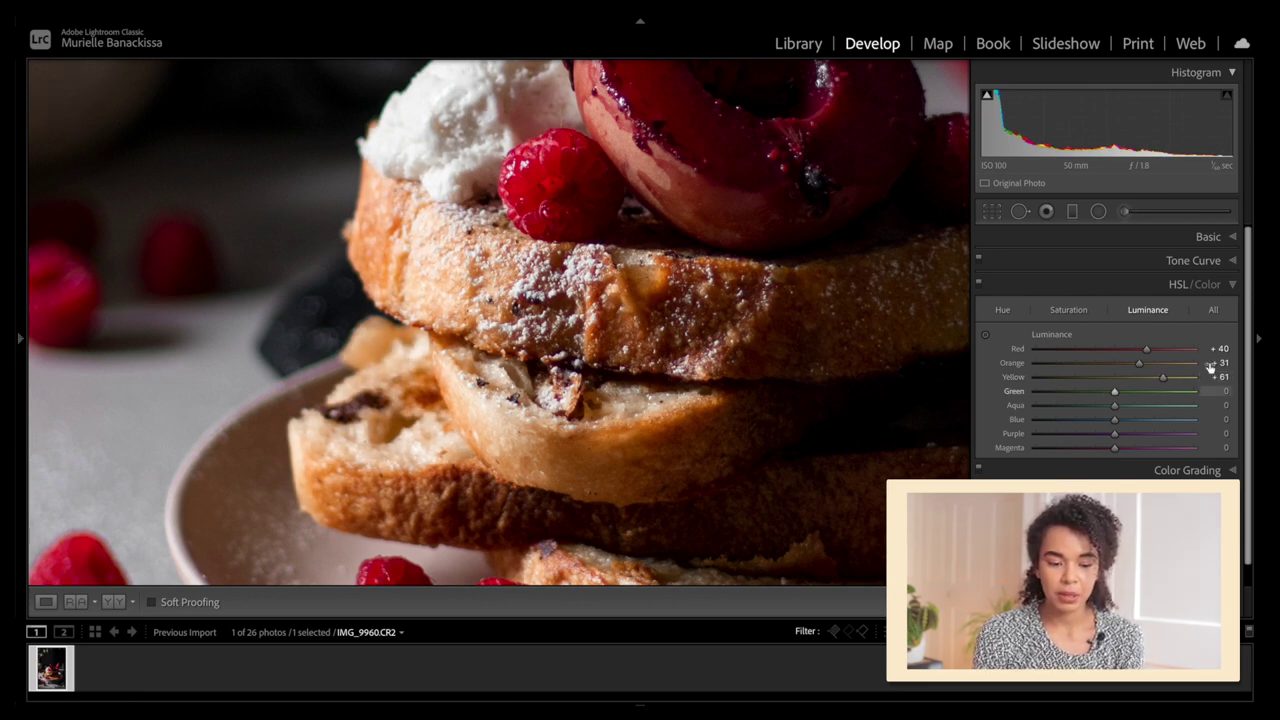
key("z")
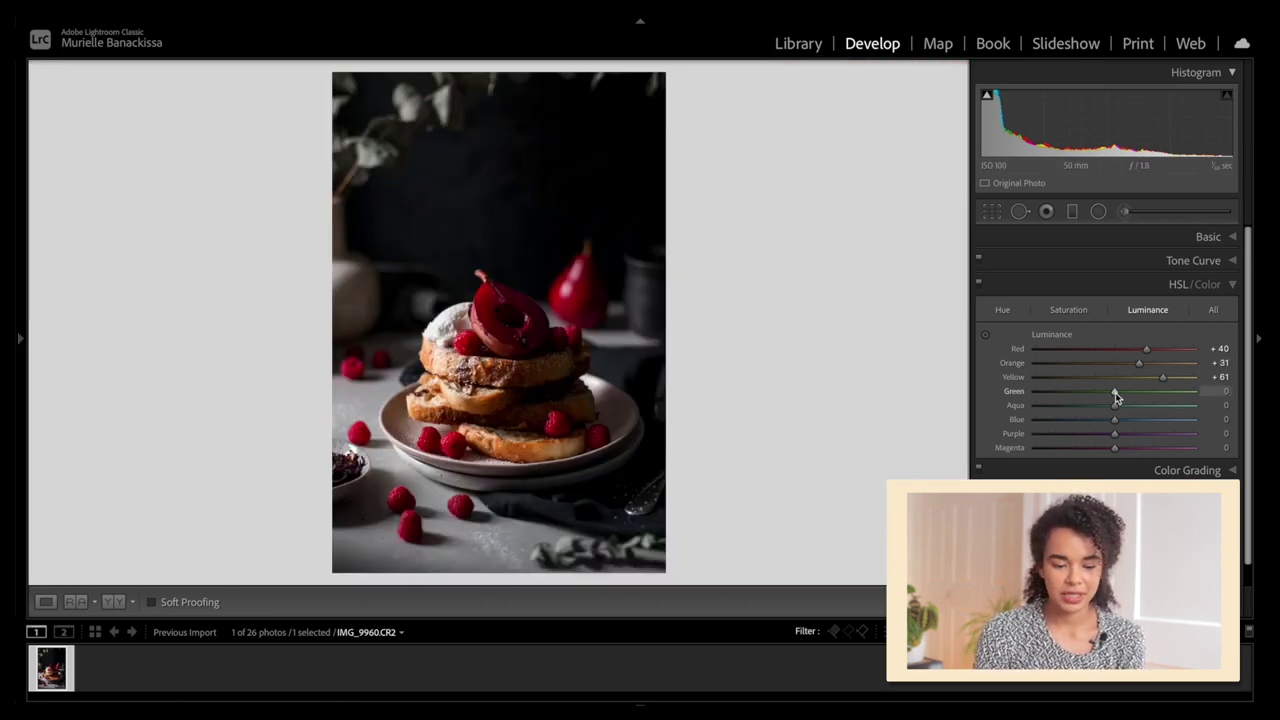
left_click_drag(1116, 393, 1020, 385)
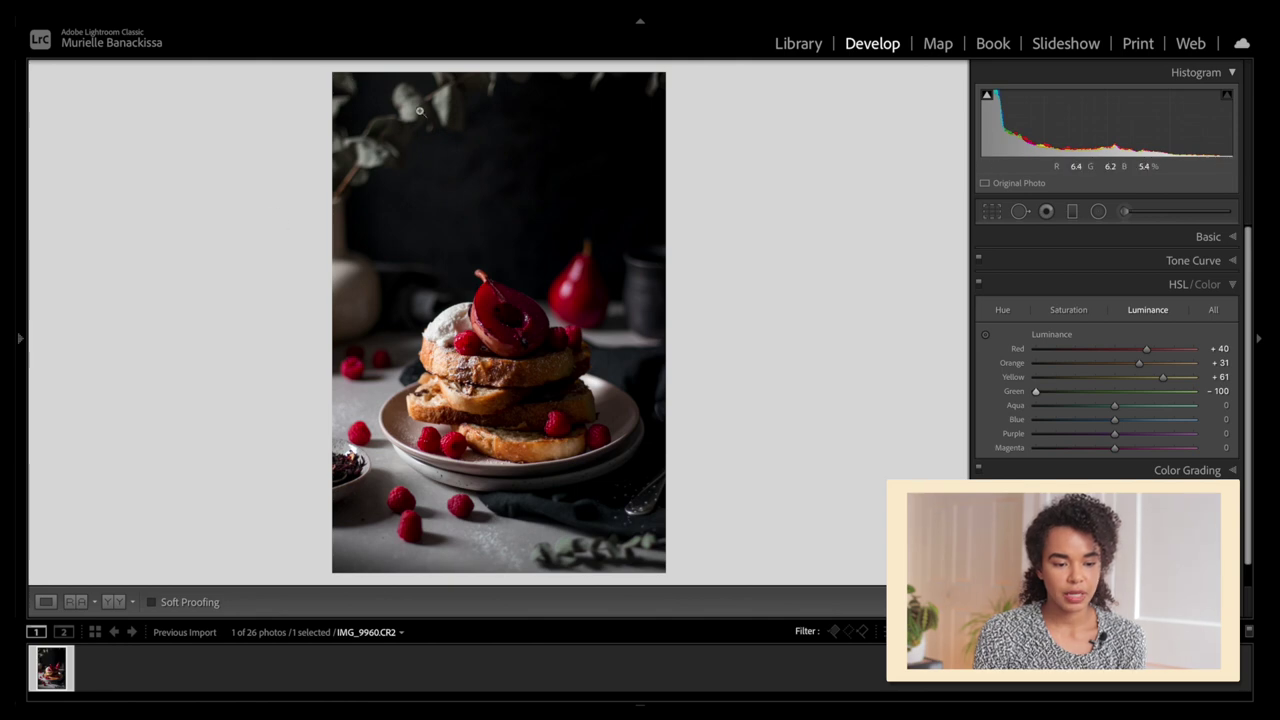
left_click(266, 162)
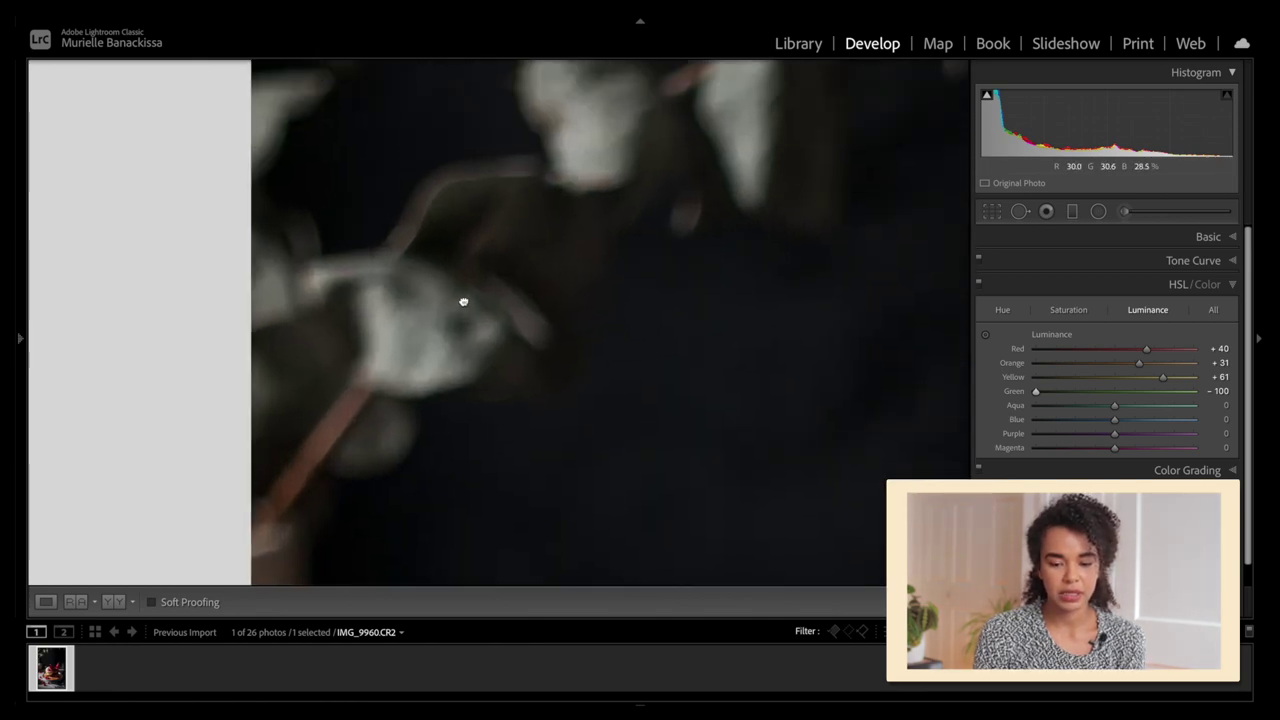
left_click_drag(1035, 391, 1195, 393)
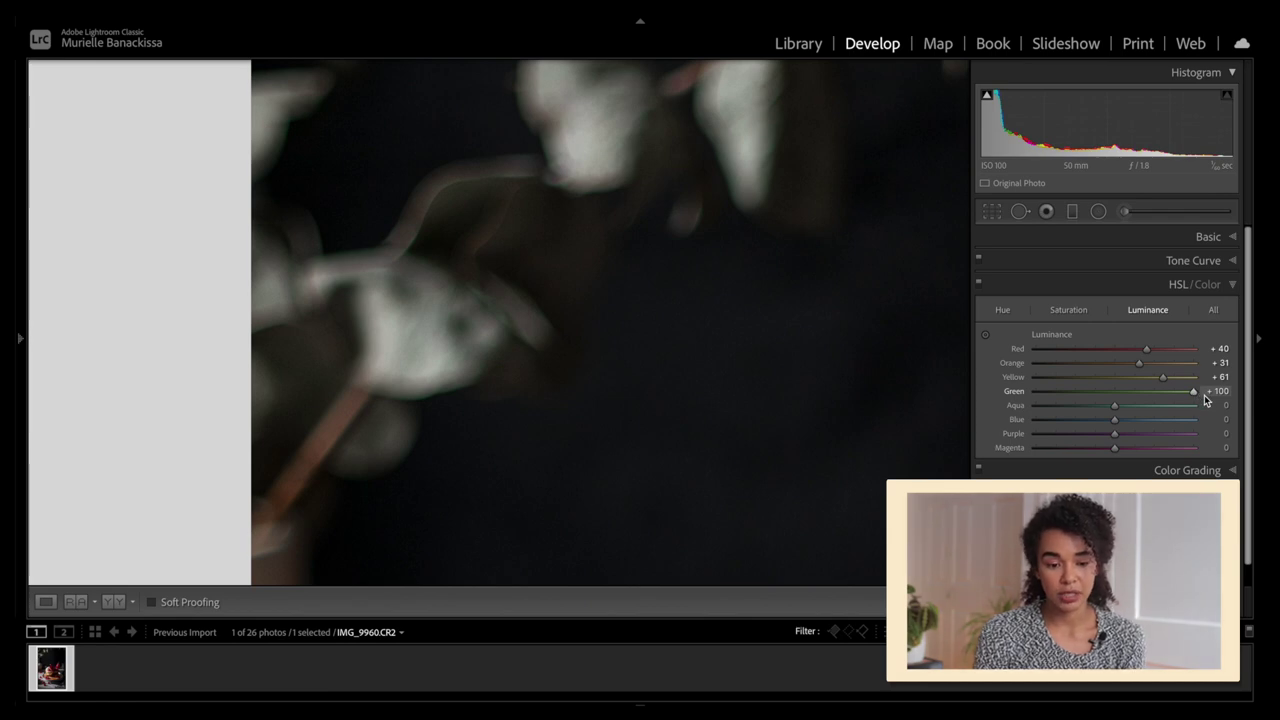
left_click_drag(1204, 395, 994, 407)
left_click(663, 337)
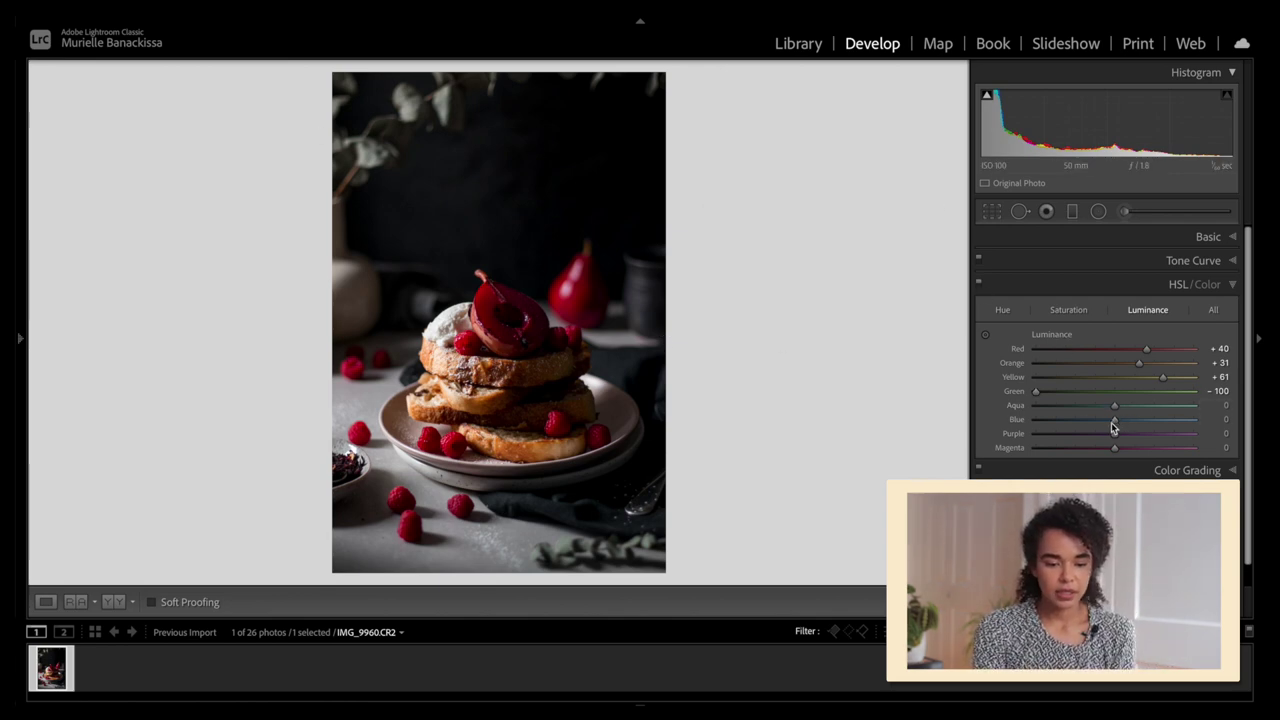
Set blue luminance to −85 by typing it, and reset magenta luminance to 0
left_click_drag(1118, 419, 1051, 451)
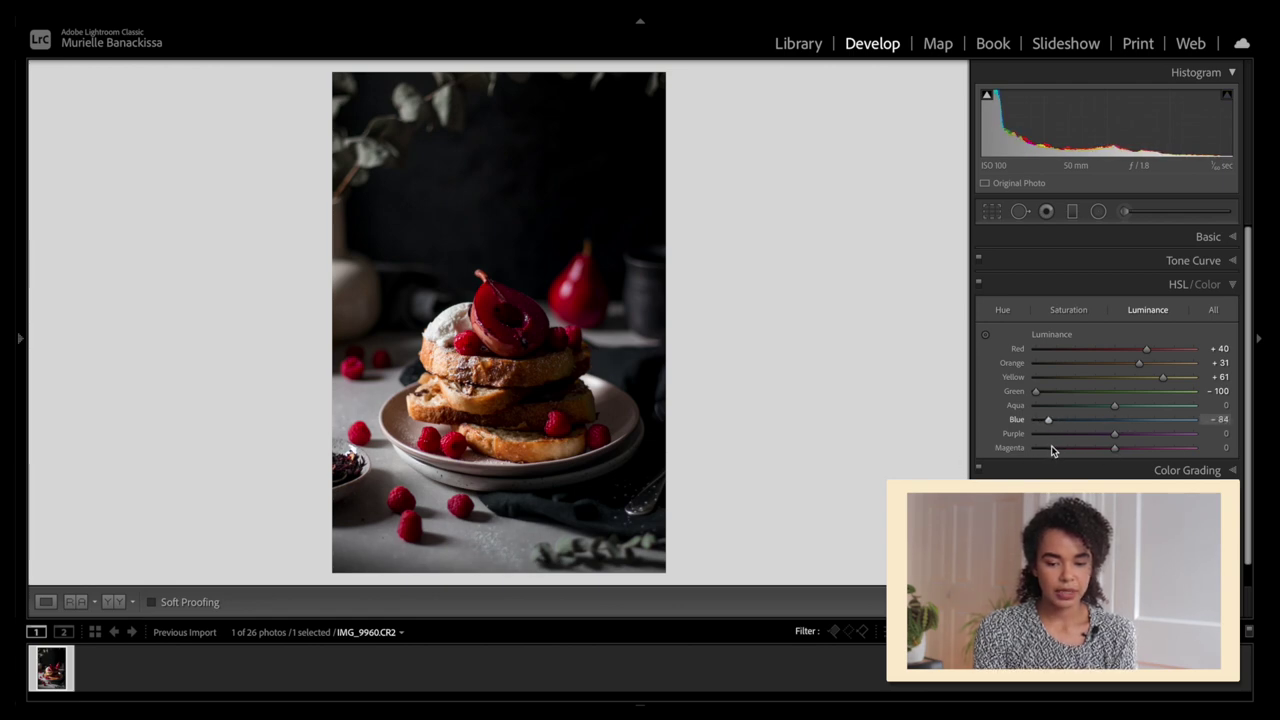
left_click_drag(1051, 446, 1051, 446)
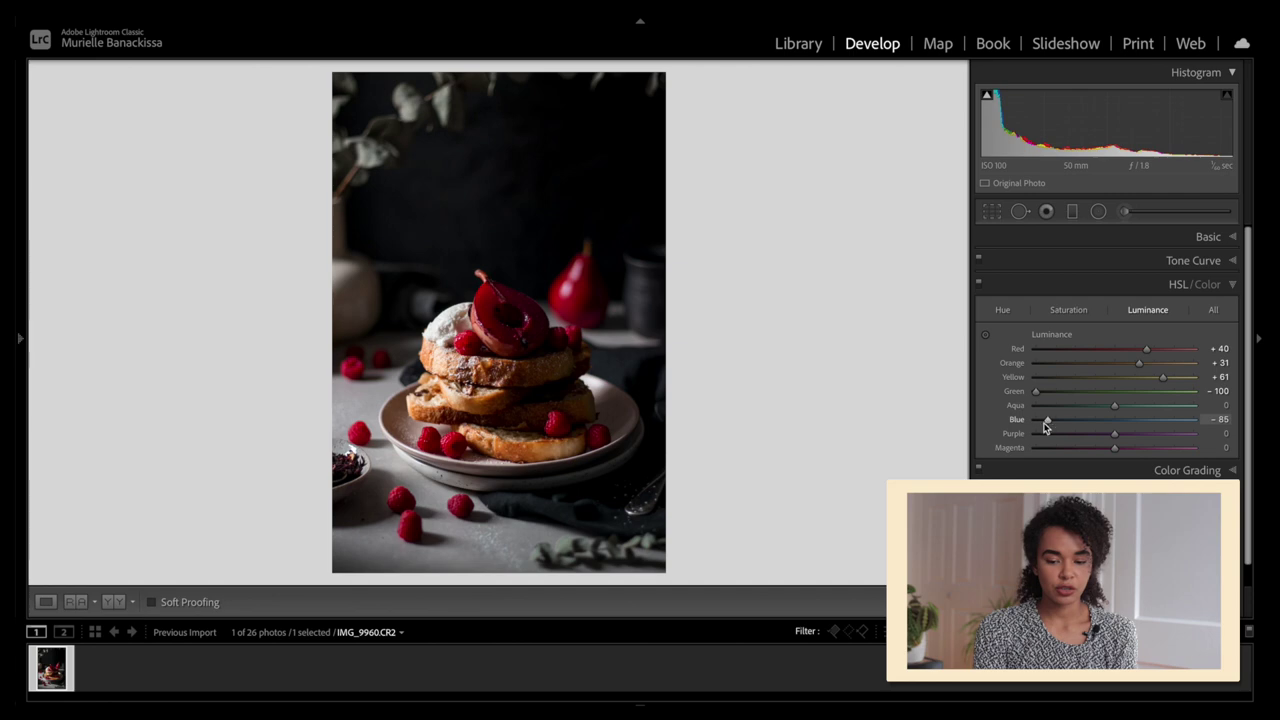
left_click_drag(1049, 422, 1203, 427)
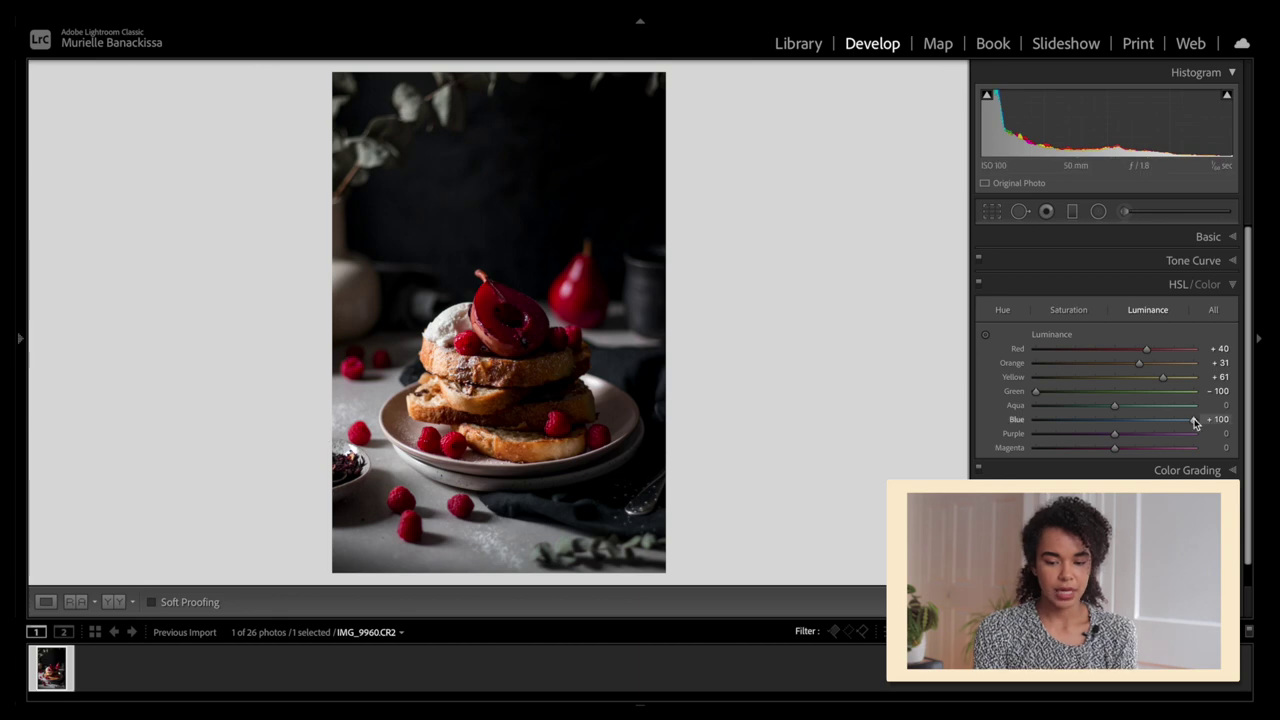
left_click_drag(1193, 421, 924, 407)
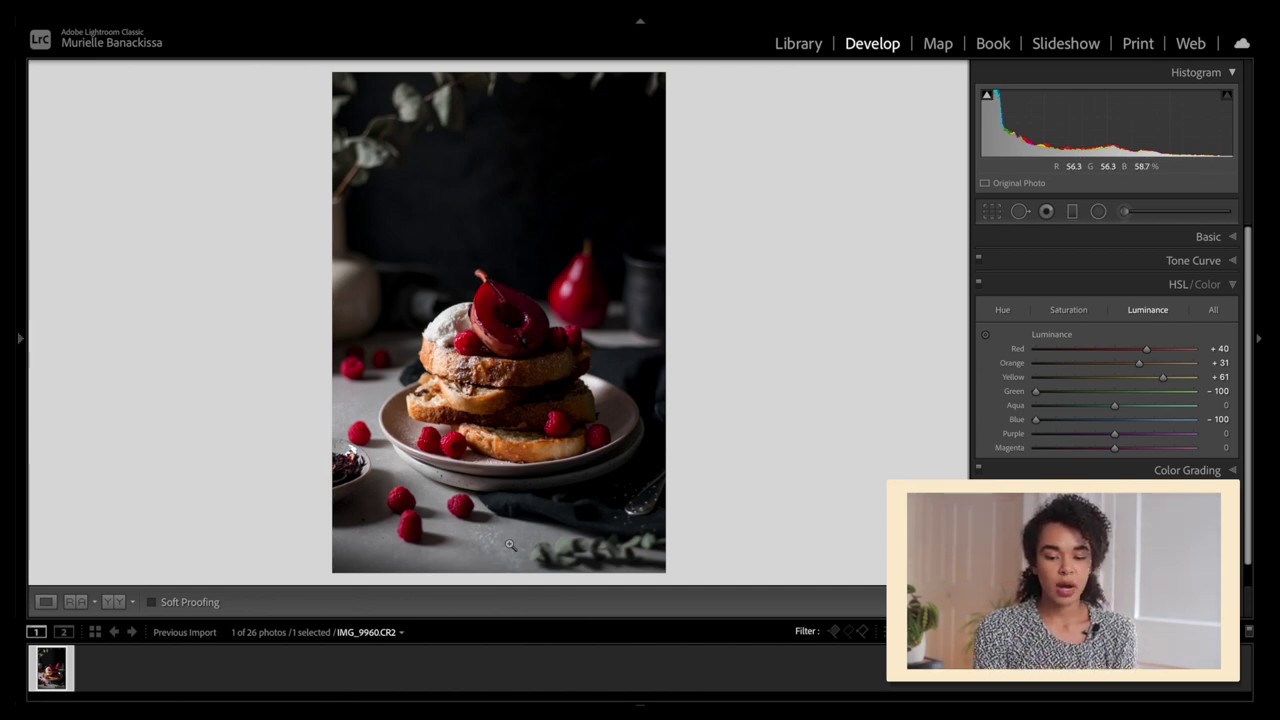
left_click_drag(1037, 419, 1048, 424)
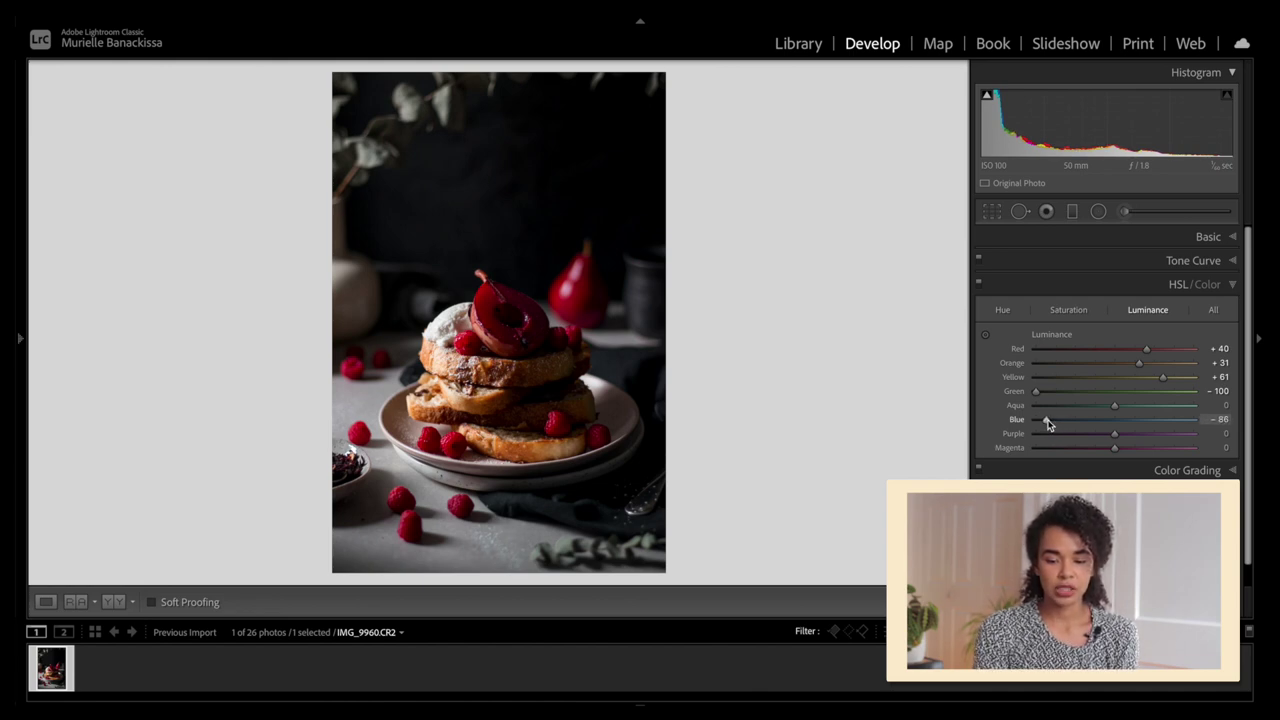
left_click(1220, 419)
key("BackSpace")
type("-85")
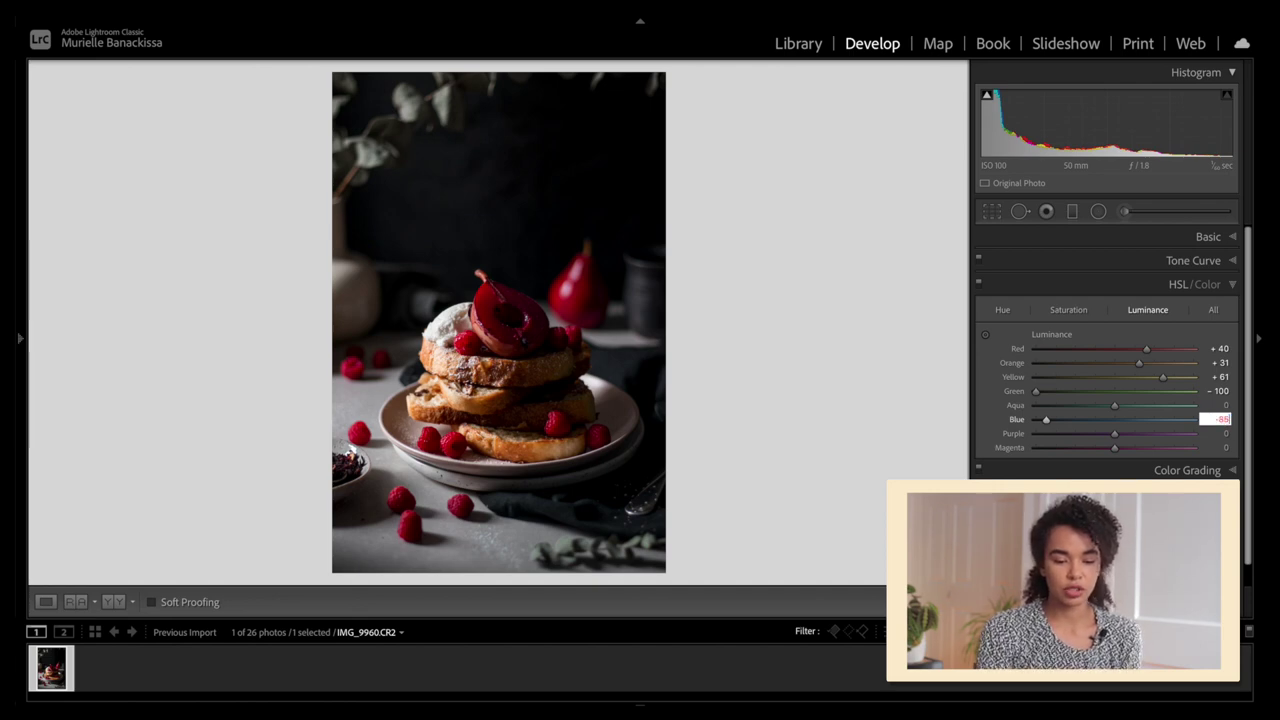
key("Return")
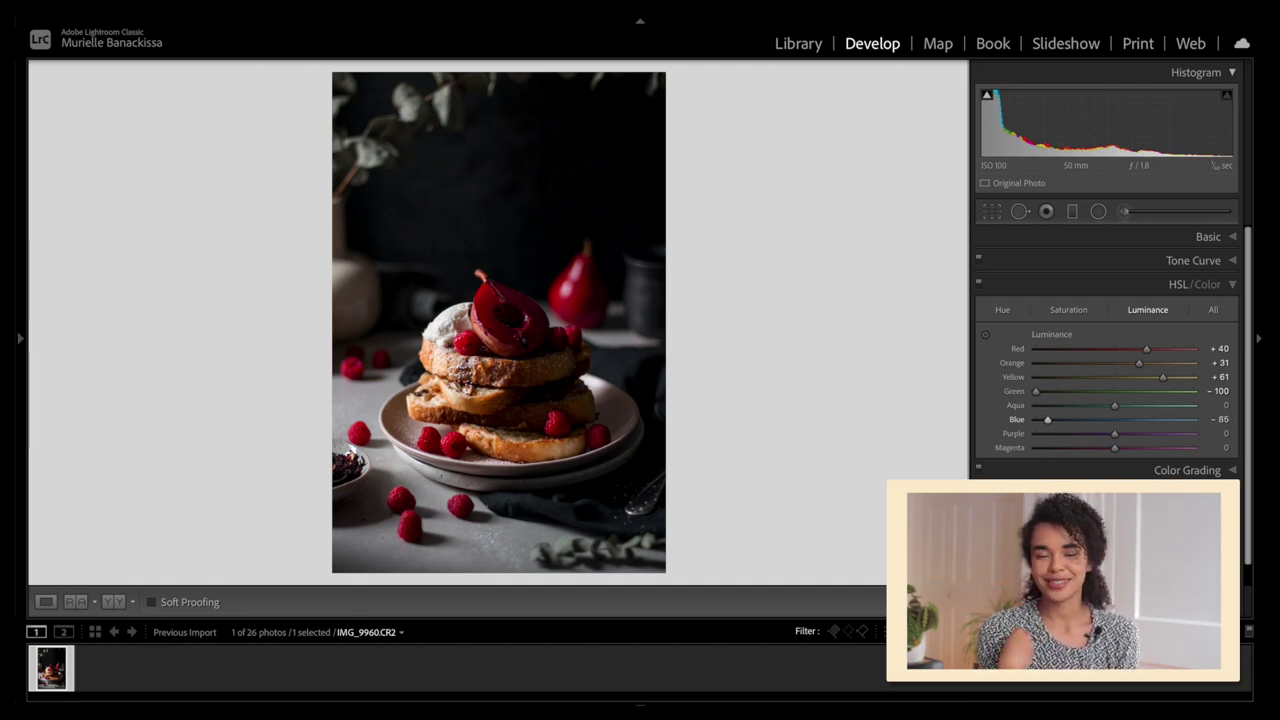
left_click_drag(1114, 447, 1257, 482)
left_click_drag(1014, 448, 1010, 452)
double_click(1009, 448)
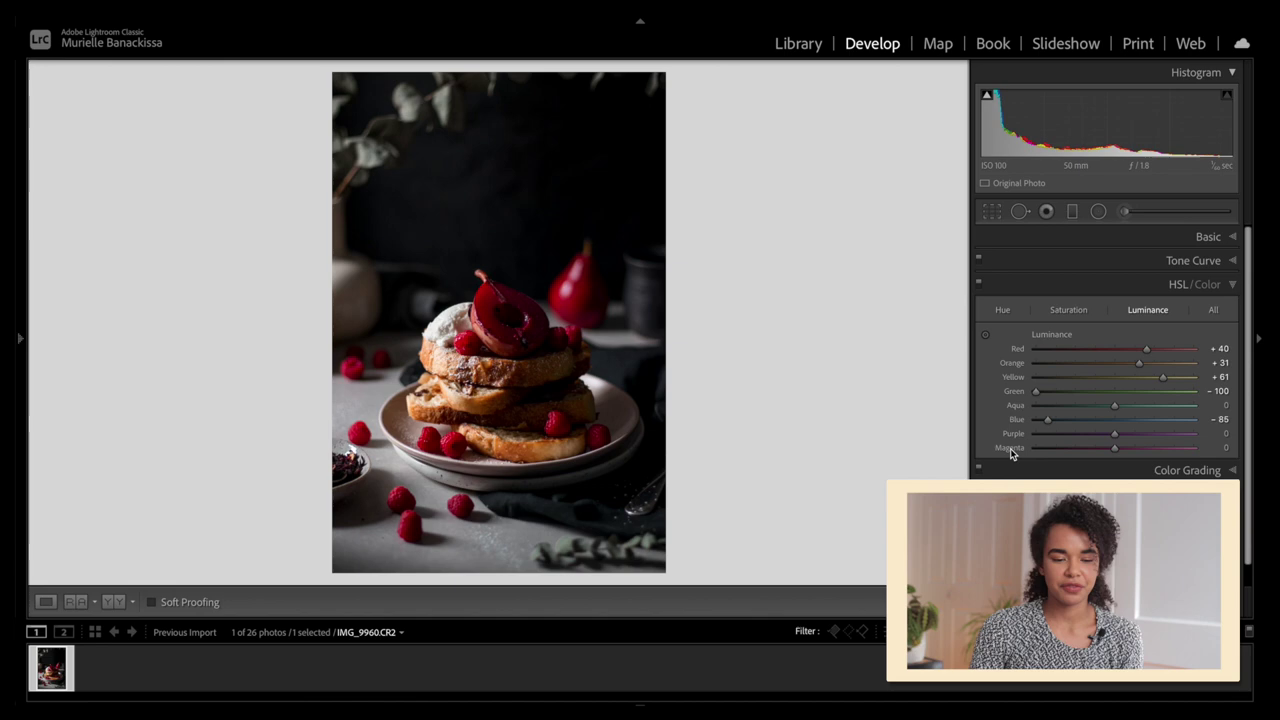
Open the Detail panel and zoom into the toast stack to inspect sharpness
left_click(1232, 284)
left_click(1234, 310)
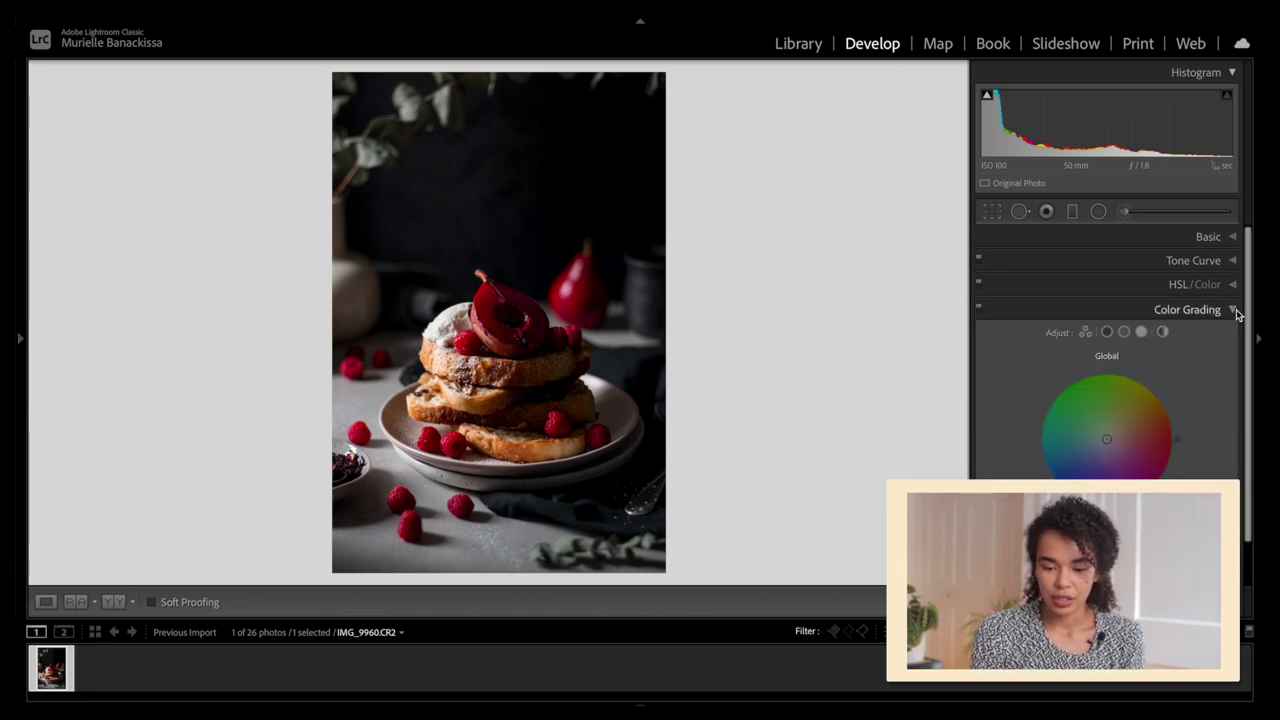
left_click(1234, 310)
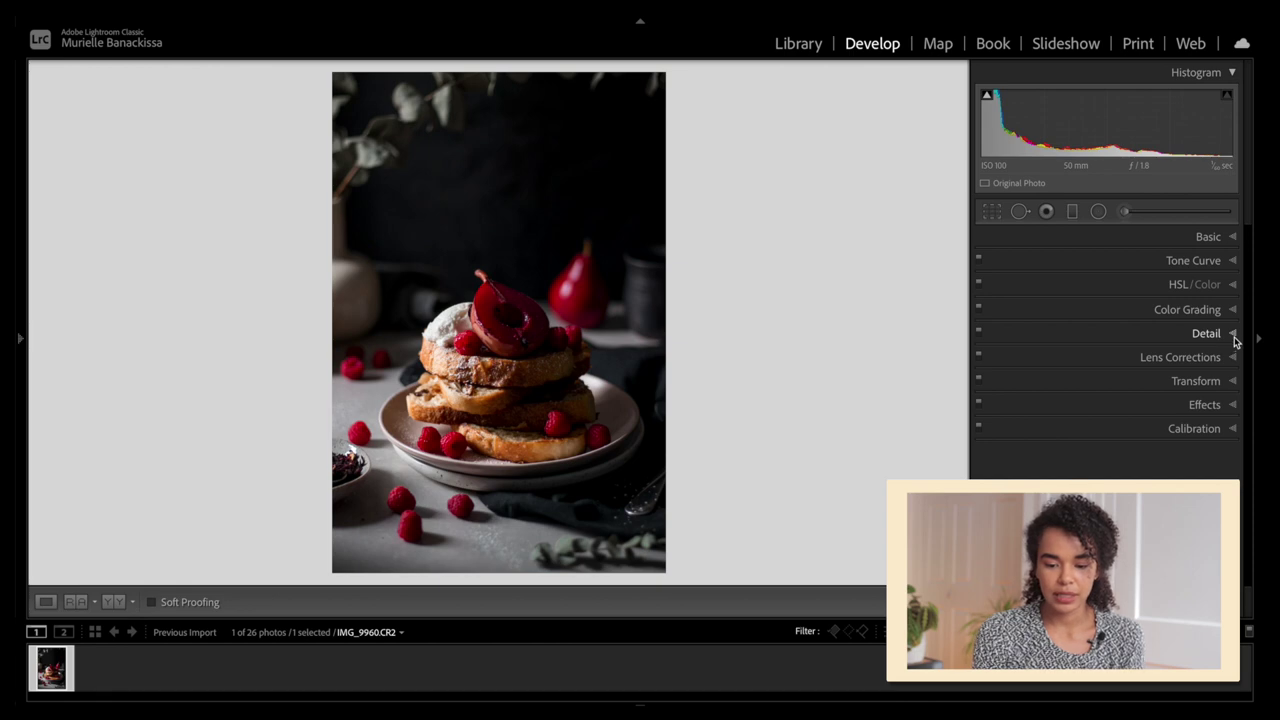
left_click(1234, 340)
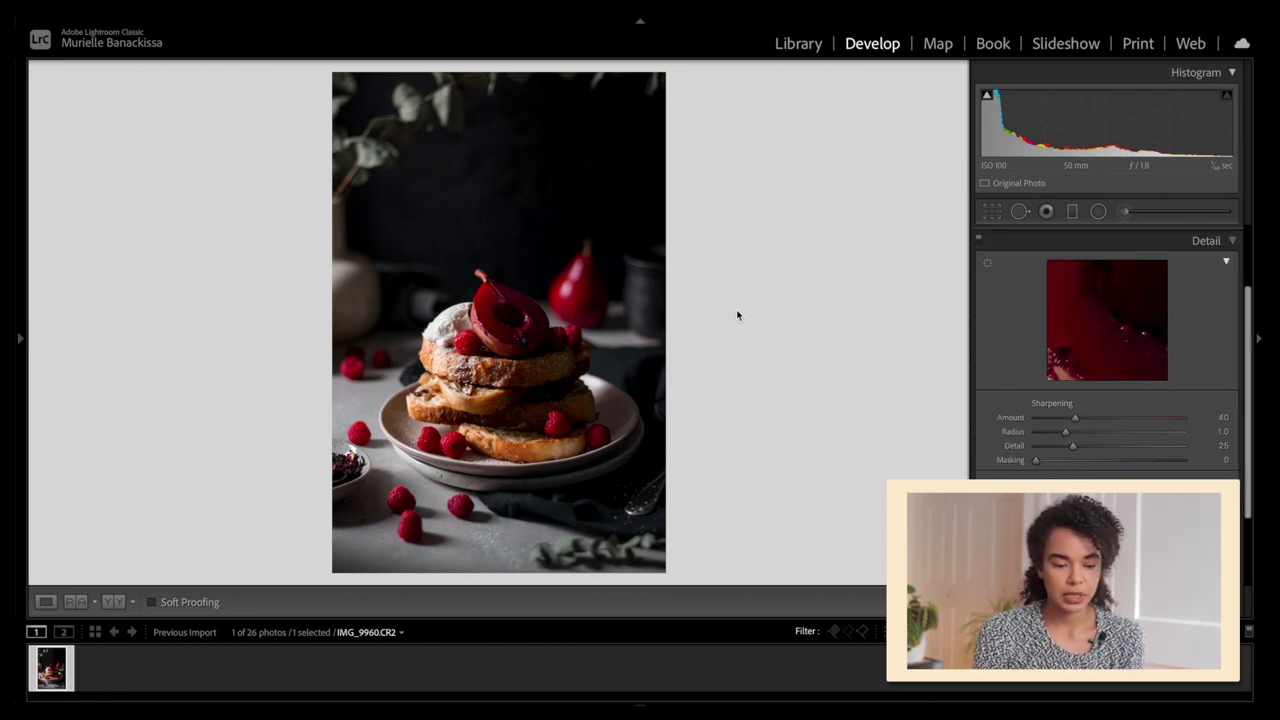
left_click(492, 388)
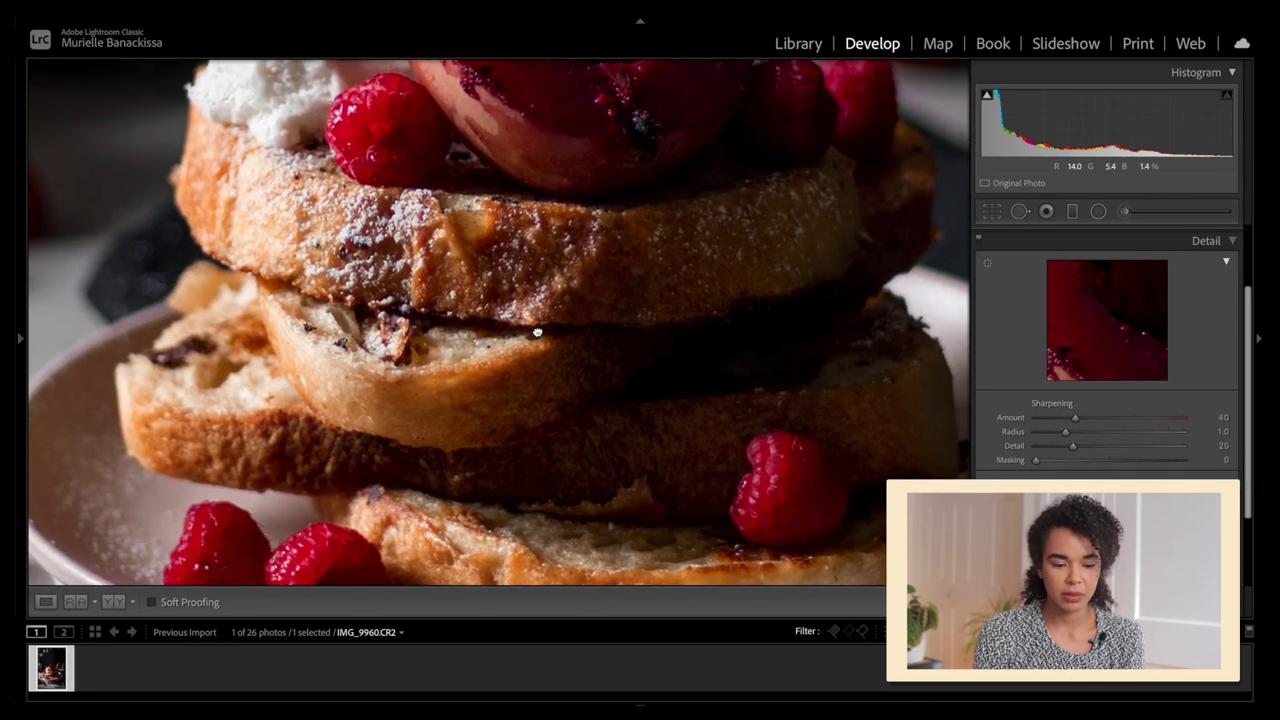
left_click_drag(537, 333, 491, 383)
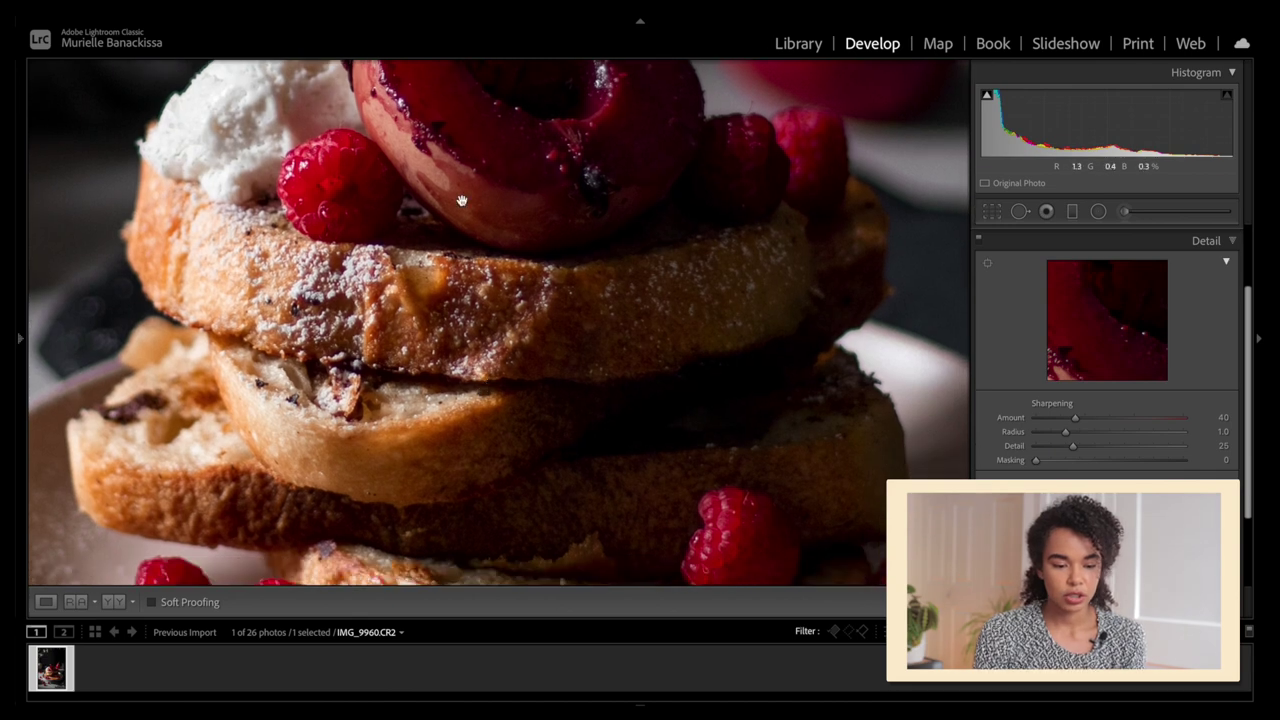
left_click_drag(385, 297, 387, 357)
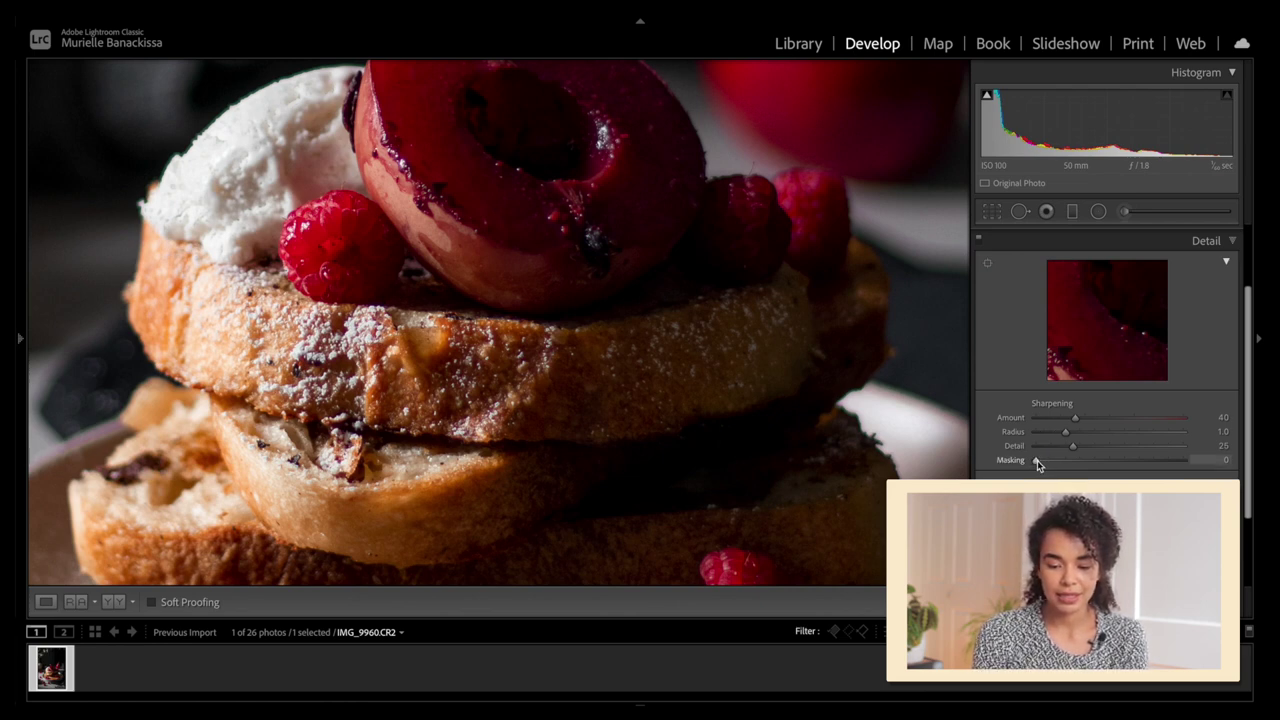
Set sharpening masking to 90 with the Alt preview and amount to 67
key("alt")
left_click_drag(1037, 460, 1168, 462)
left_click(711, 320)
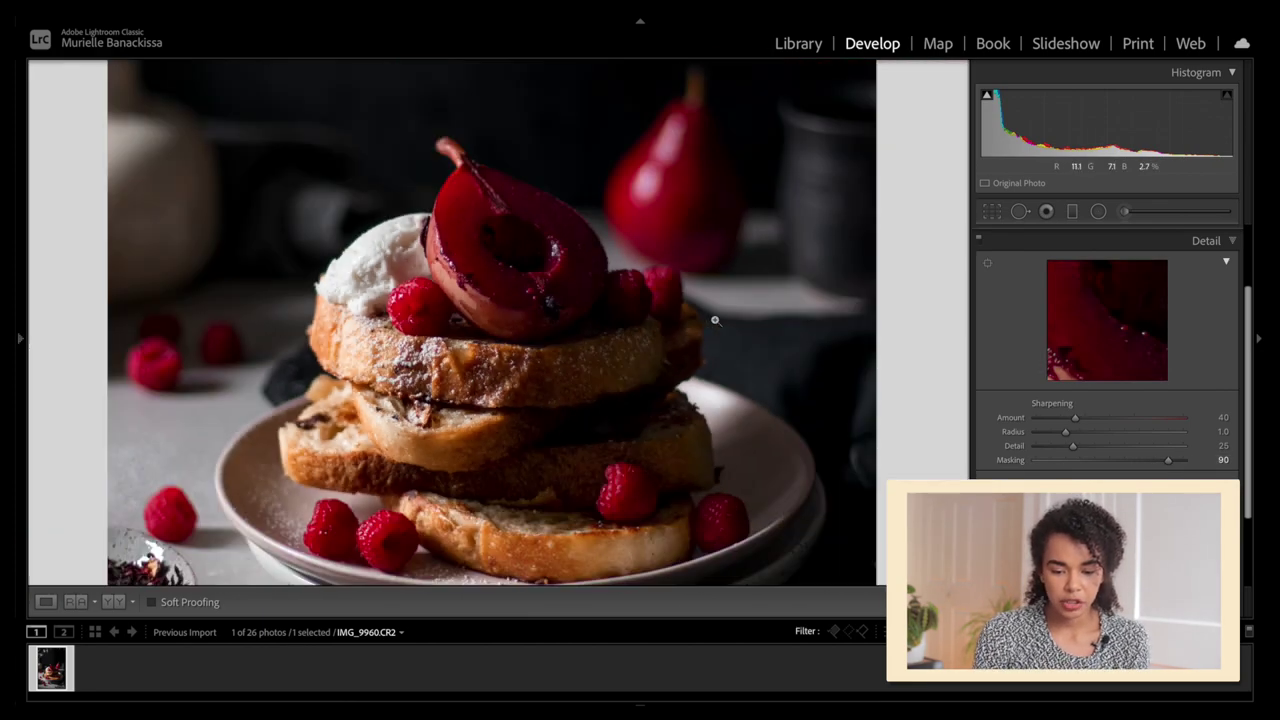
type("67")
key("Return")
left_click_drag(500, 320, 616, 381)
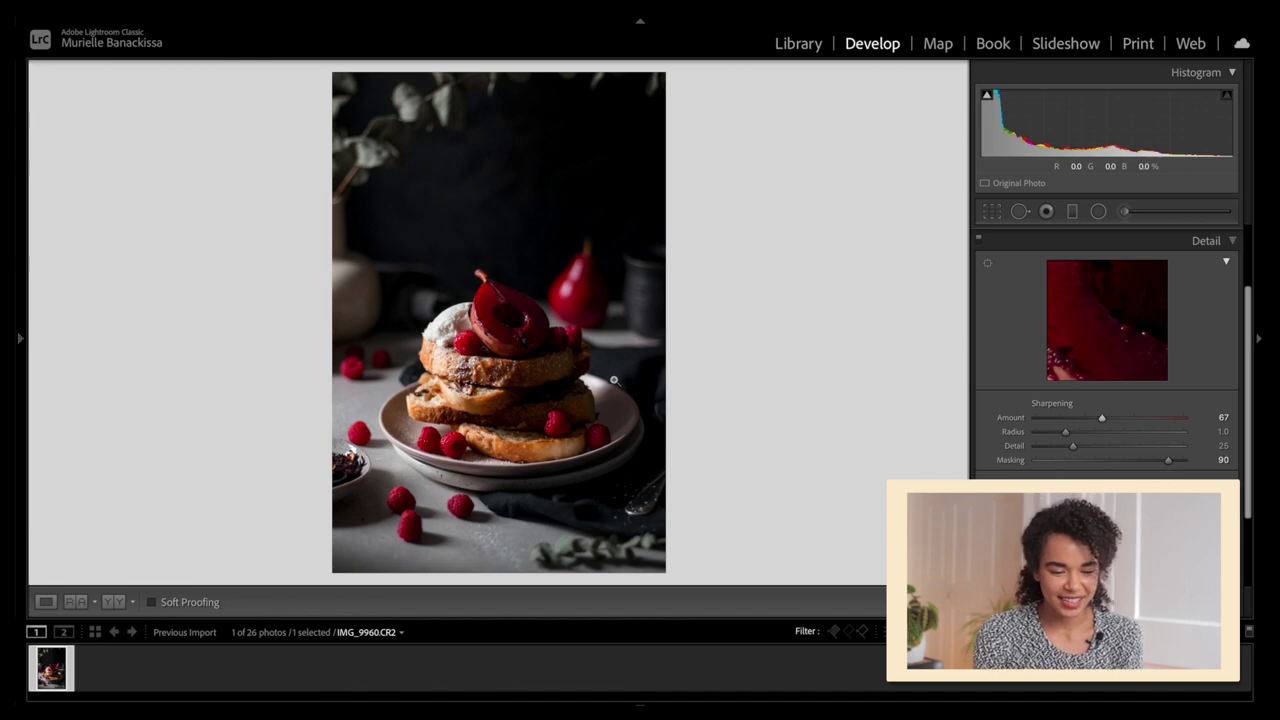
left_click(490, 375)
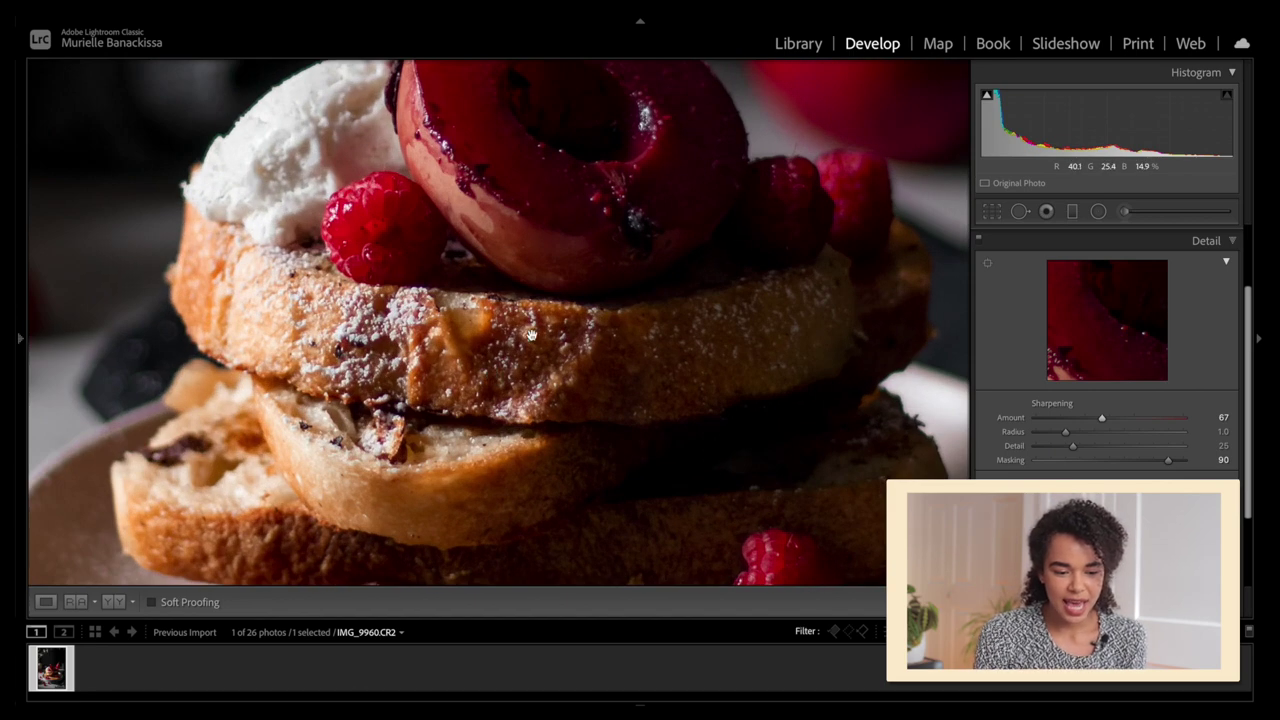
left_click(584, 390)
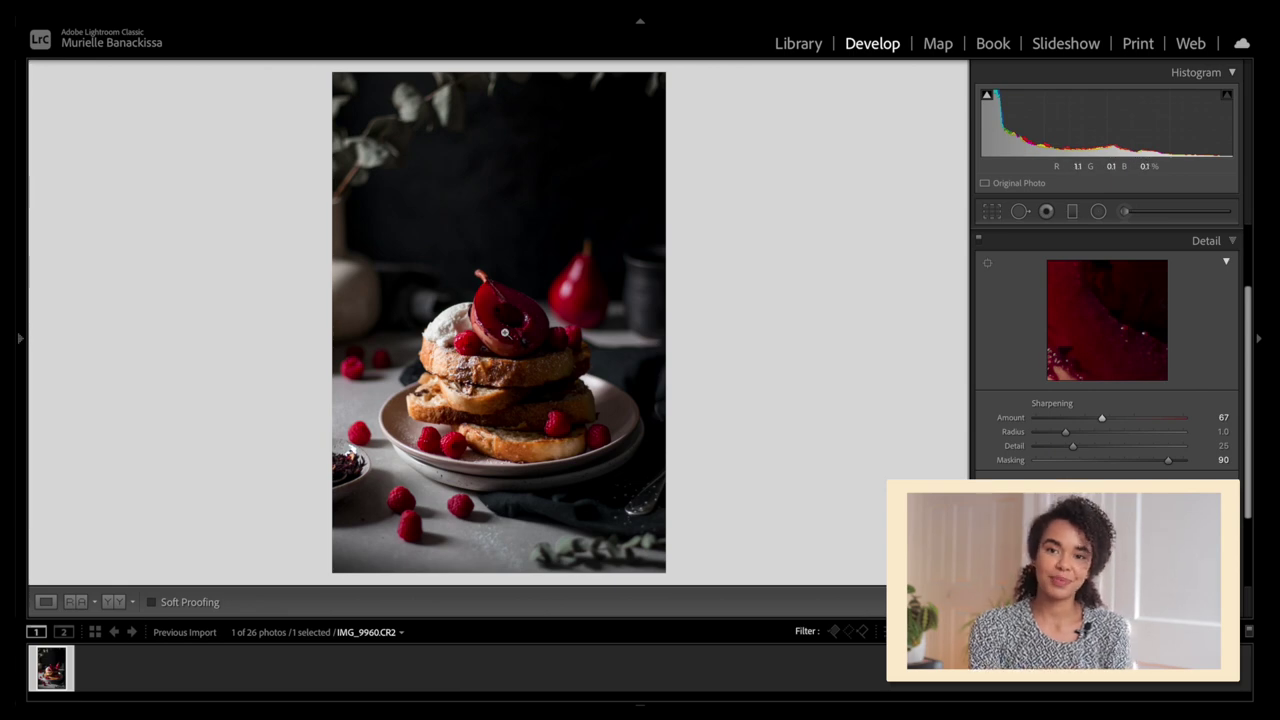
Enable lens profile corrections so the Canon EF 50mm f/1.8 STM profile applies
left_click(1232, 240)
left_click(1232, 331)
scroll(1184, 471, "down", 5)
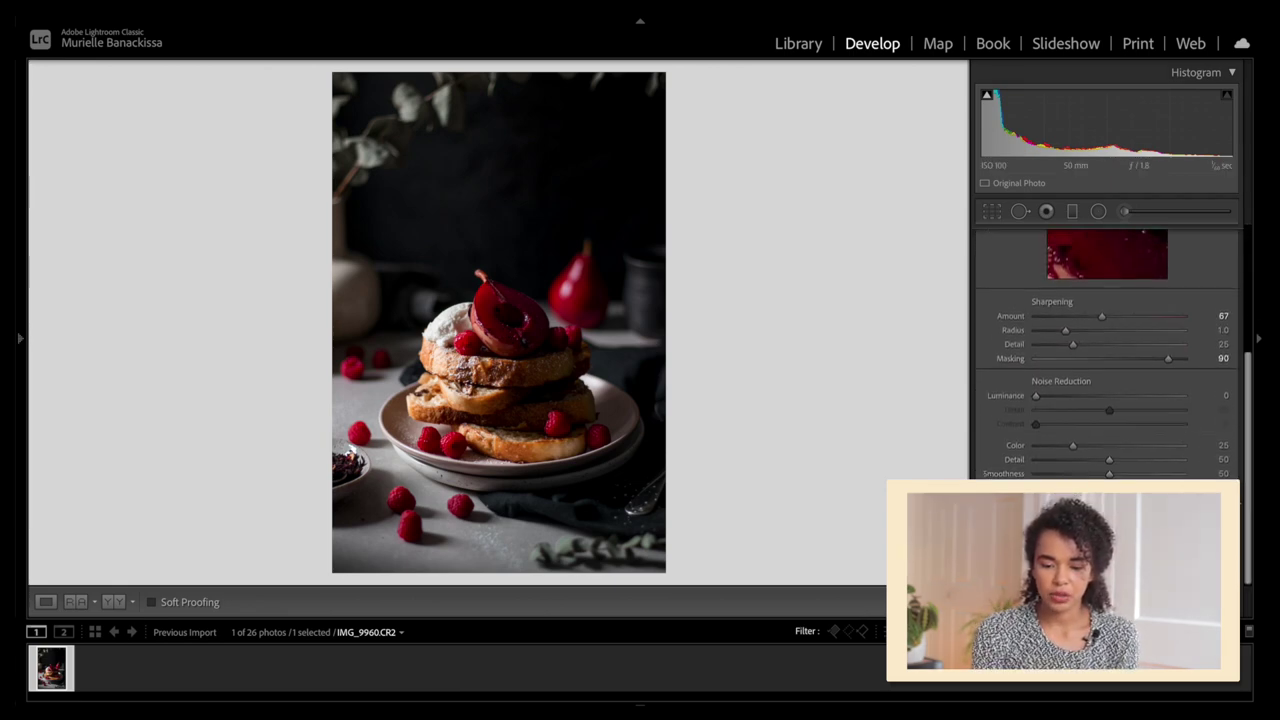
left_click(1157, 446)
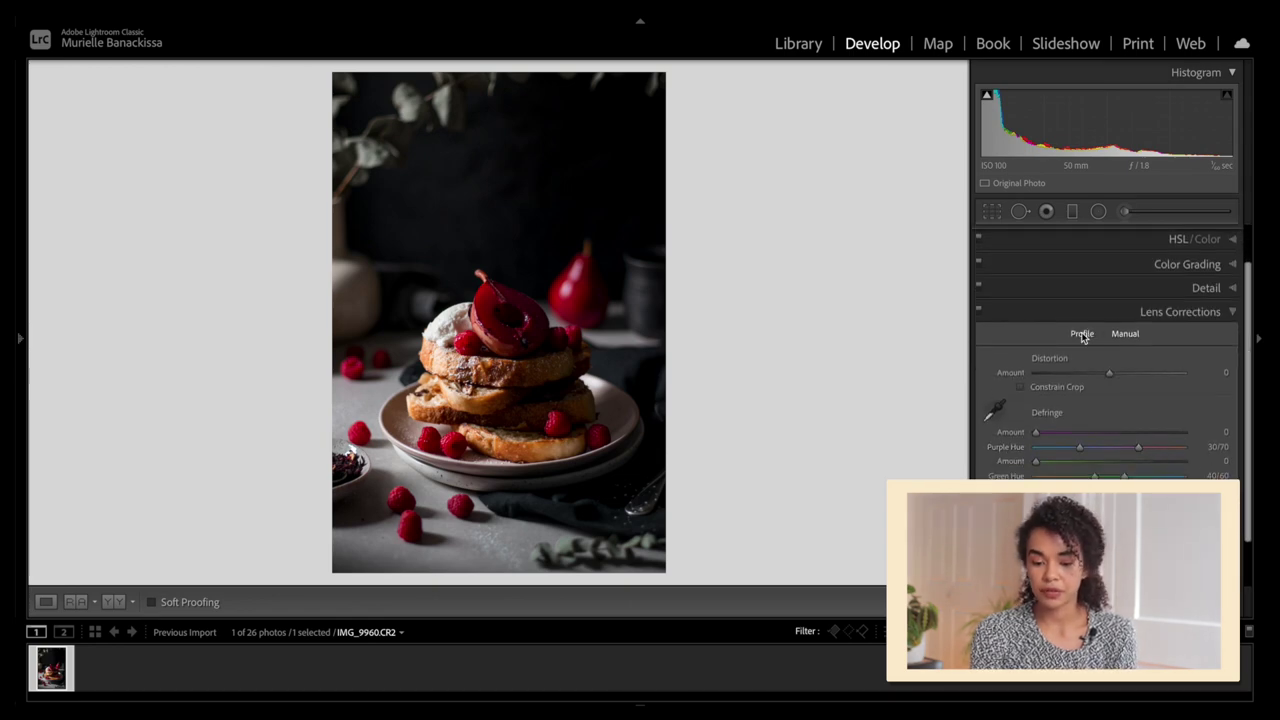
left_click(1082, 334)
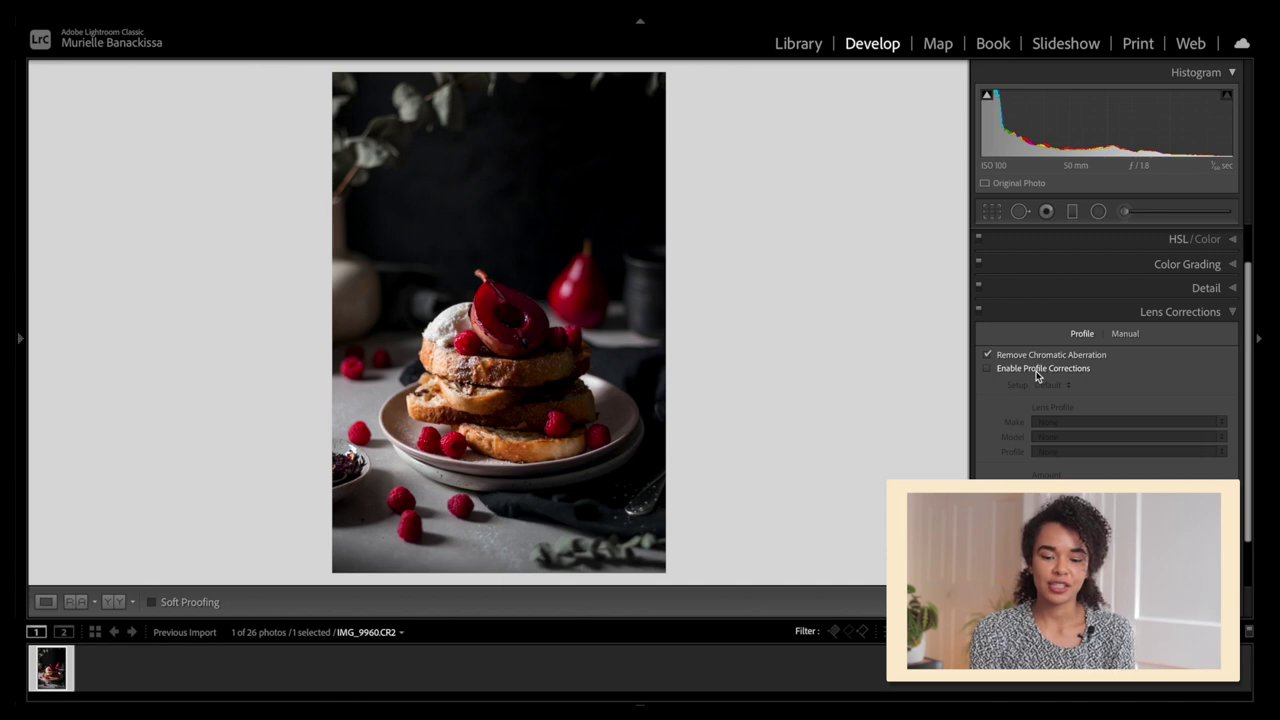
left_click(1037, 376)
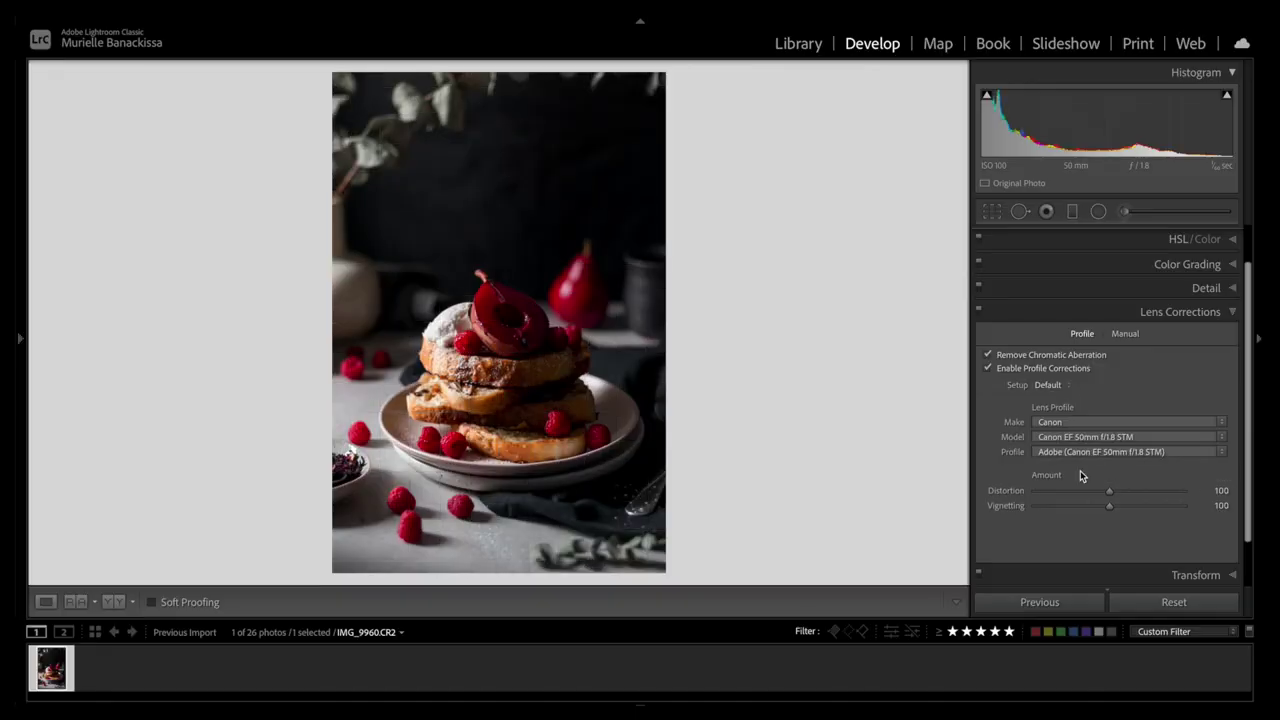
scroll(1234, 486, "down", 3)
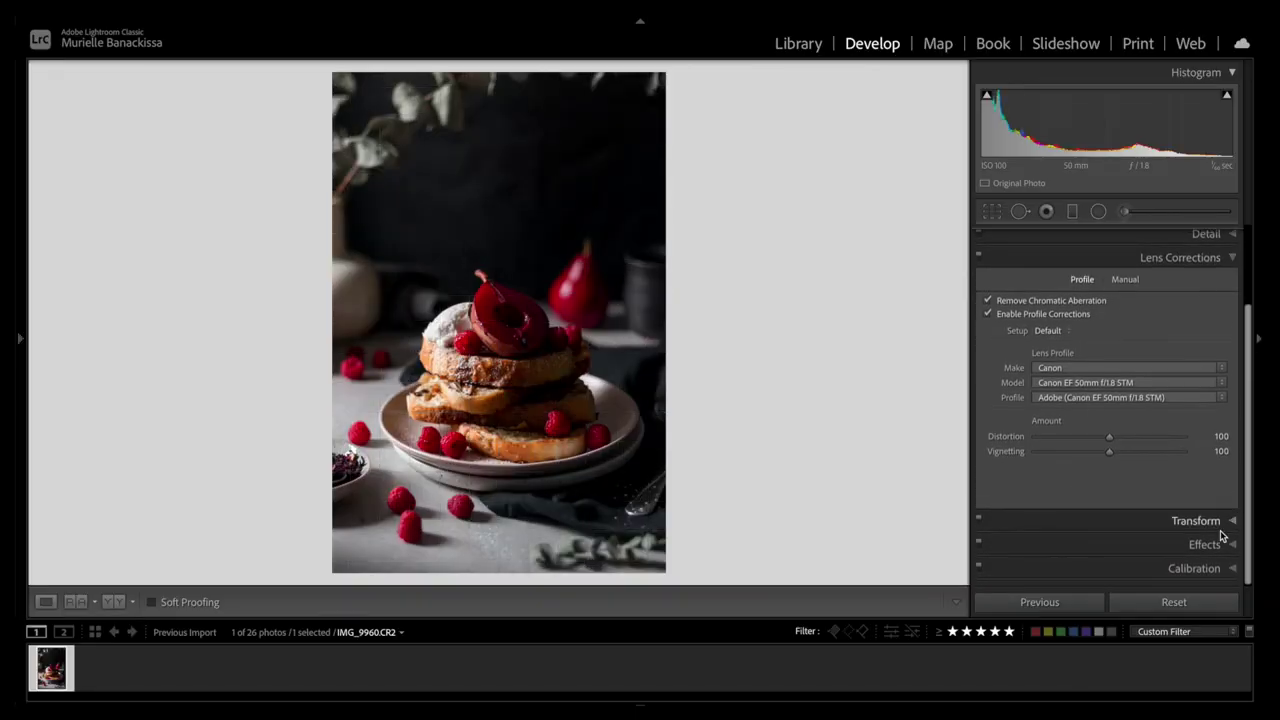
Add a post-crop vignette with amount −12, feather 94 and midpoint 0
left_click(1225, 542)
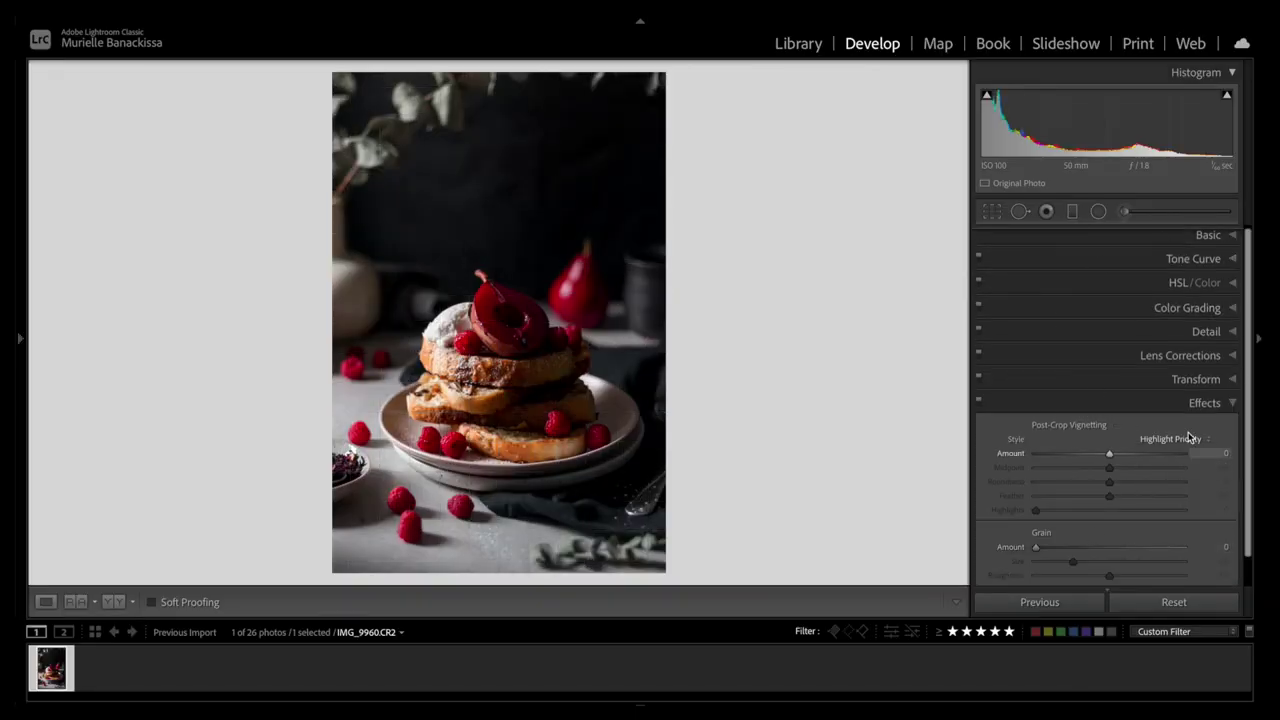
scroll(1188, 434, "down", 1)
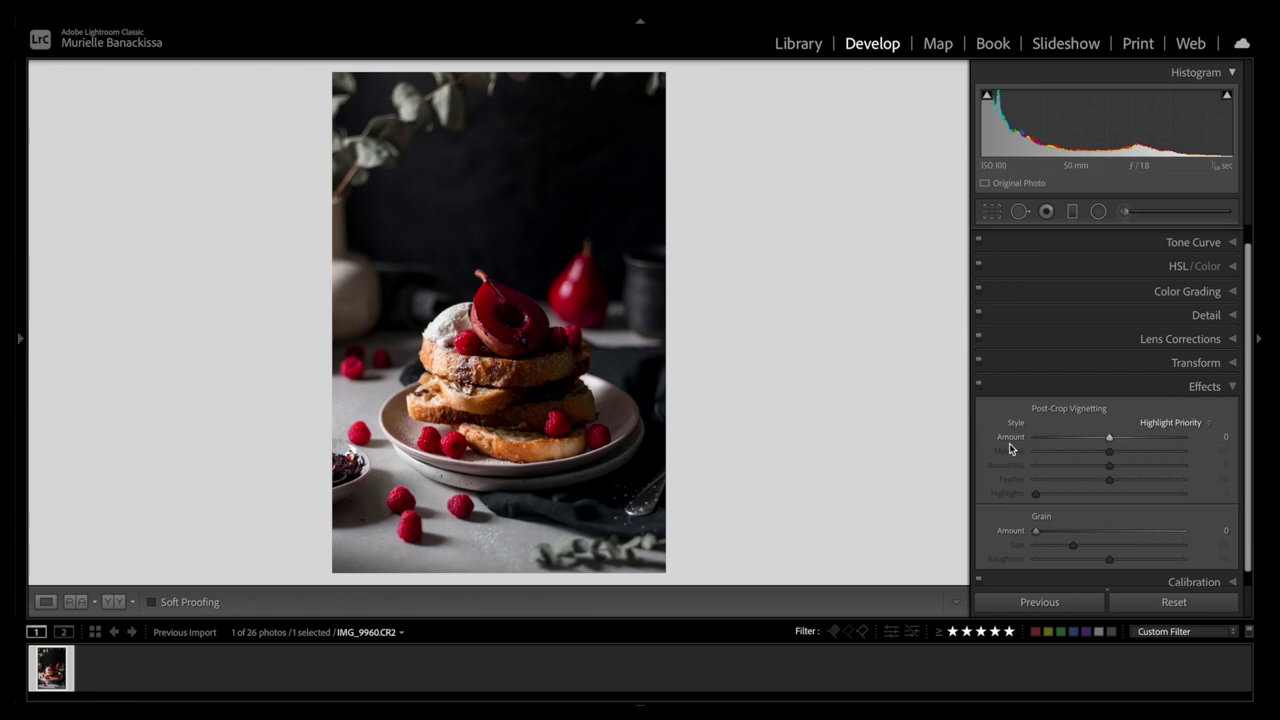
left_click(1110, 437)
left_click_drag(1108, 437, 1094, 437)
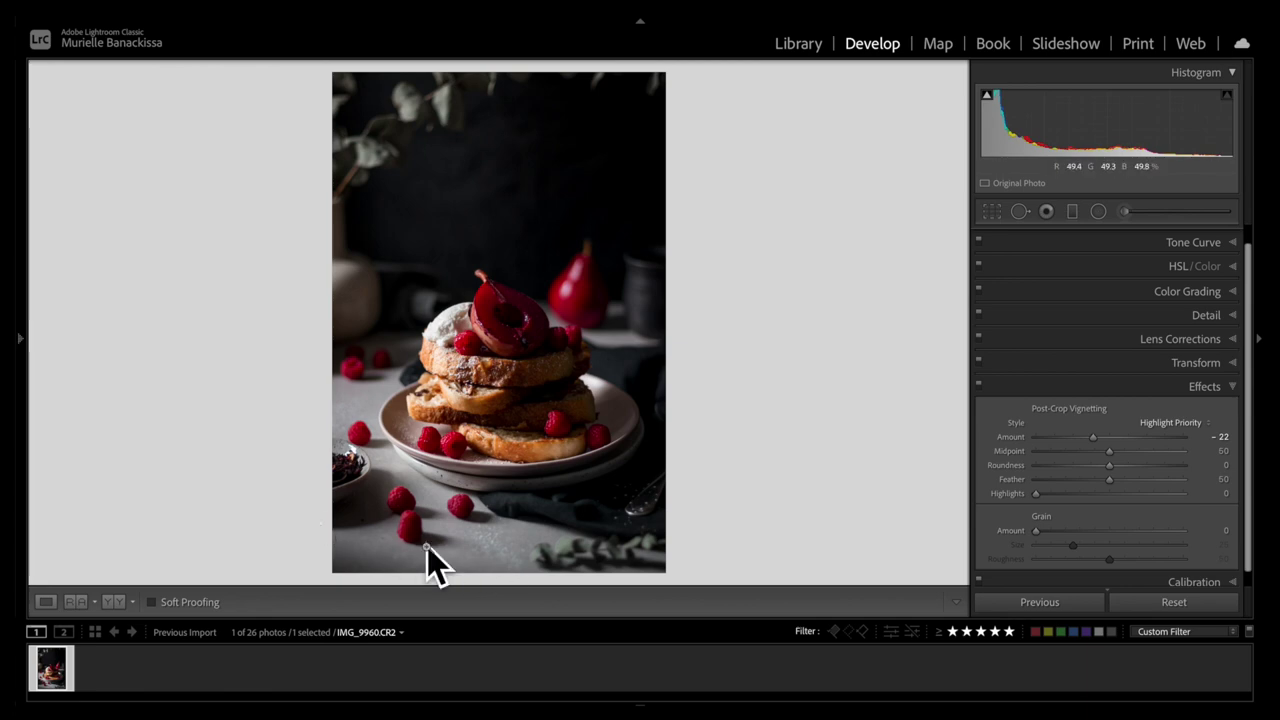
left_click_drag(1110, 482, 1176, 481)
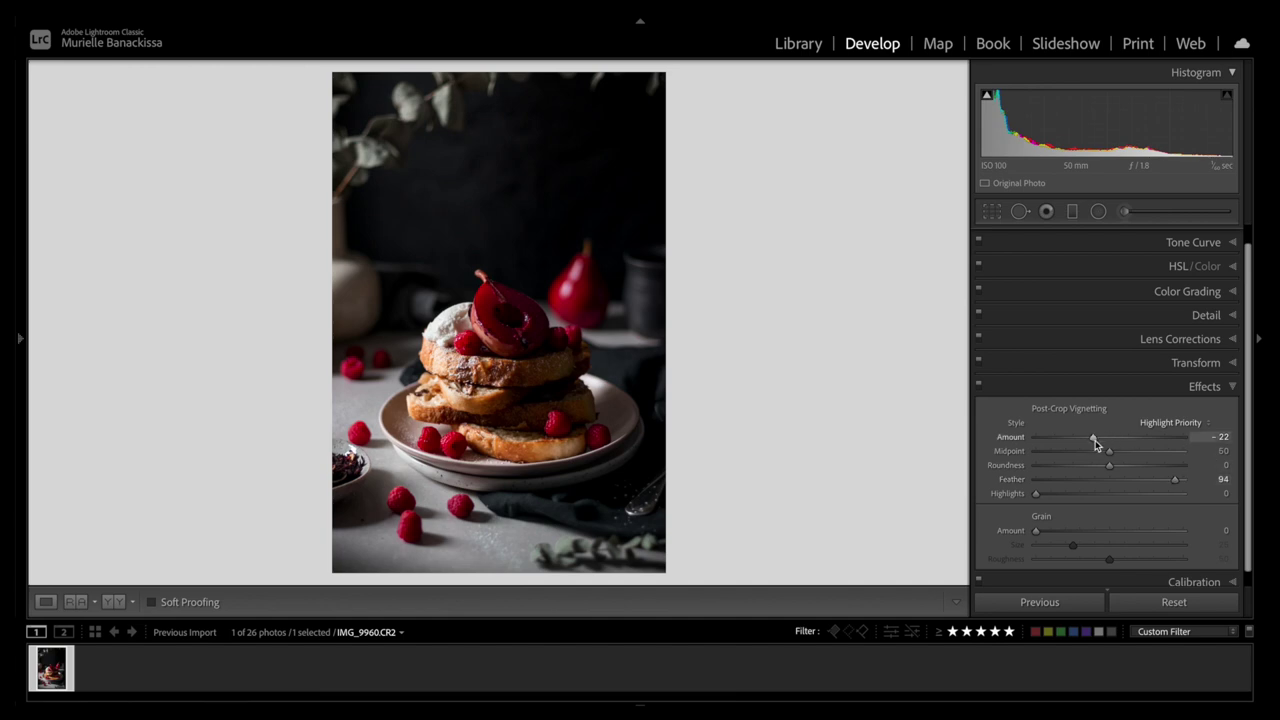
left_click_drag(1095, 440, 1063, 452)
double_click(1014, 459)
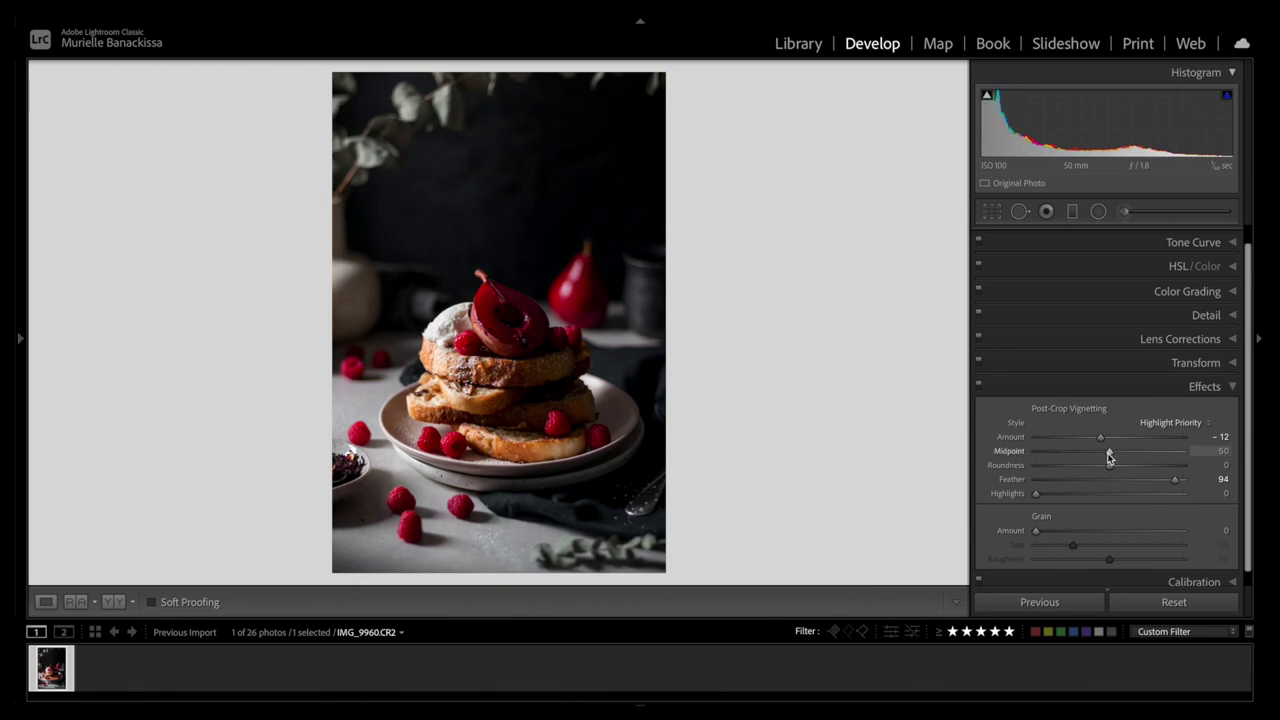
left_click_drag(1109, 452, 1006, 451)
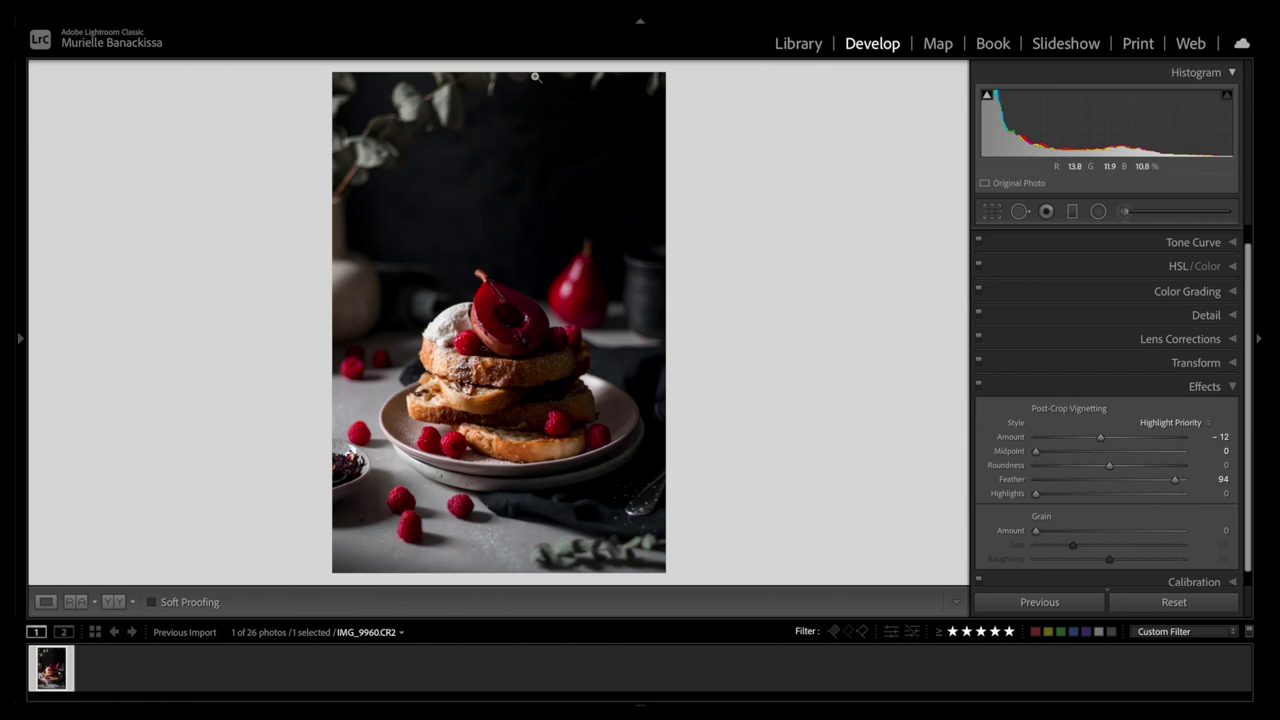
left_click(1236, 388)
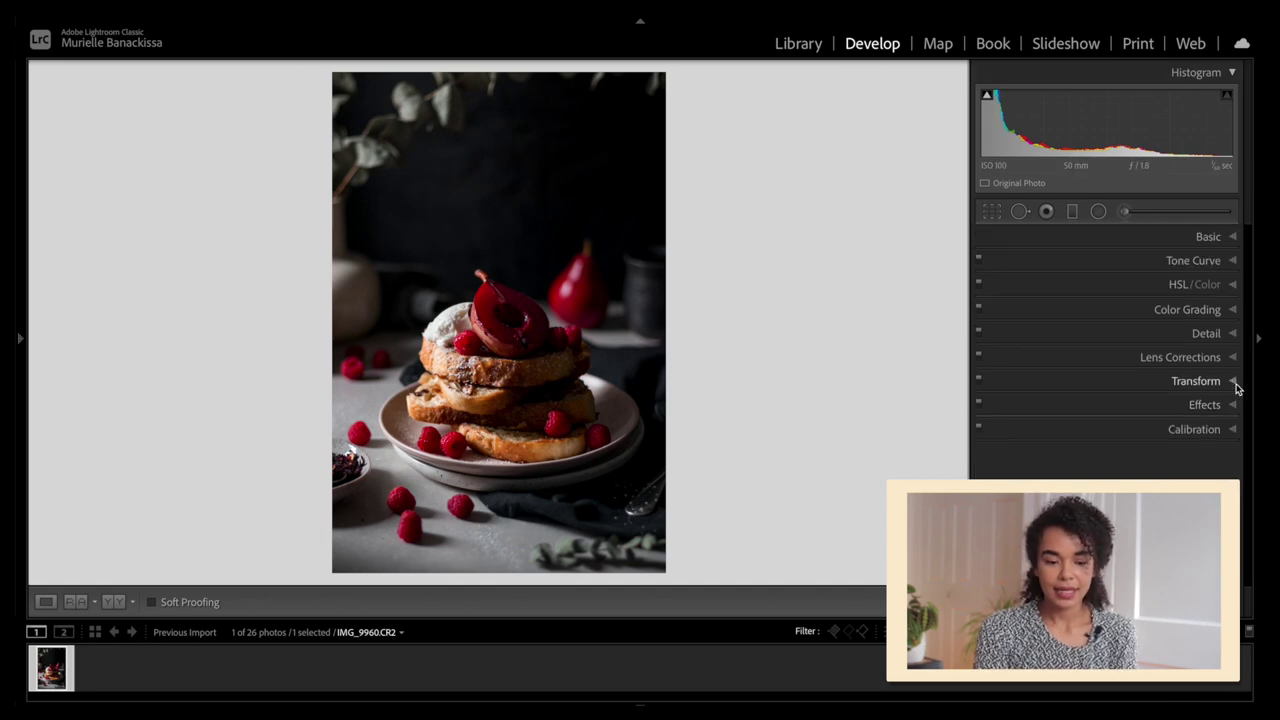
Bend the point tone curve into a soft S and lift the black point to output 16
left_click(1234, 261)
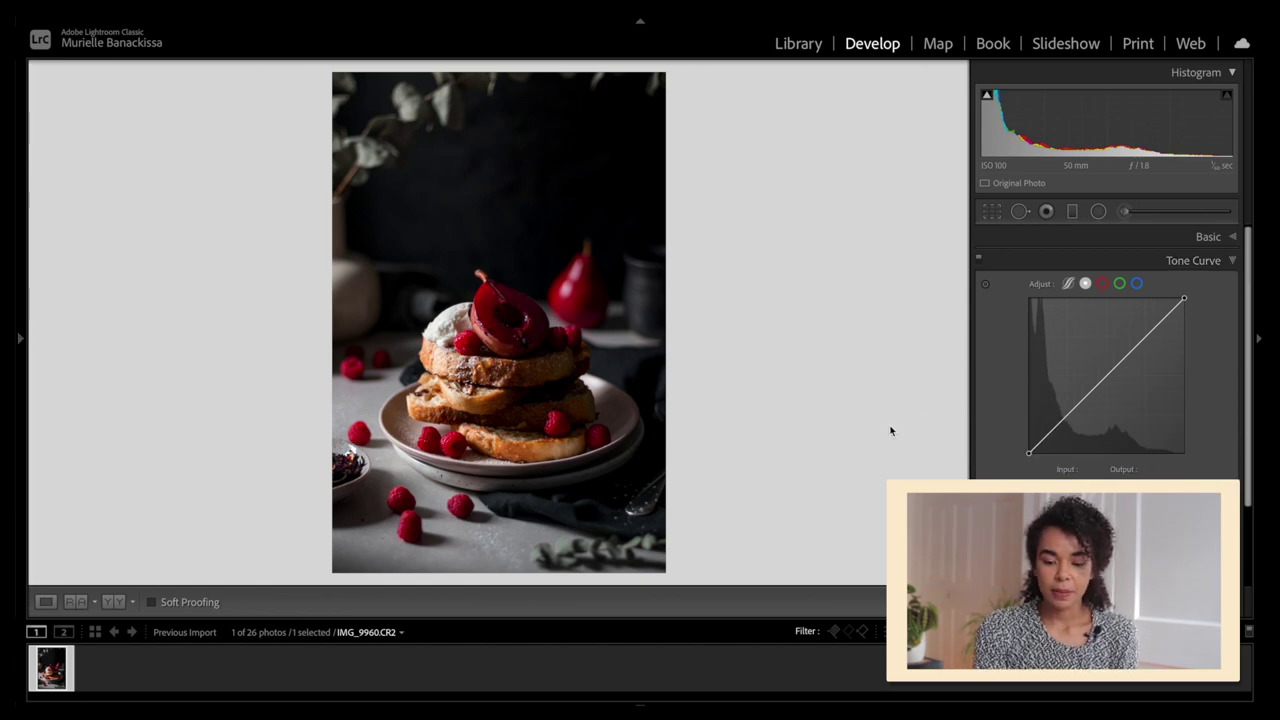
left_click(1067, 414)
left_click(1108, 375)
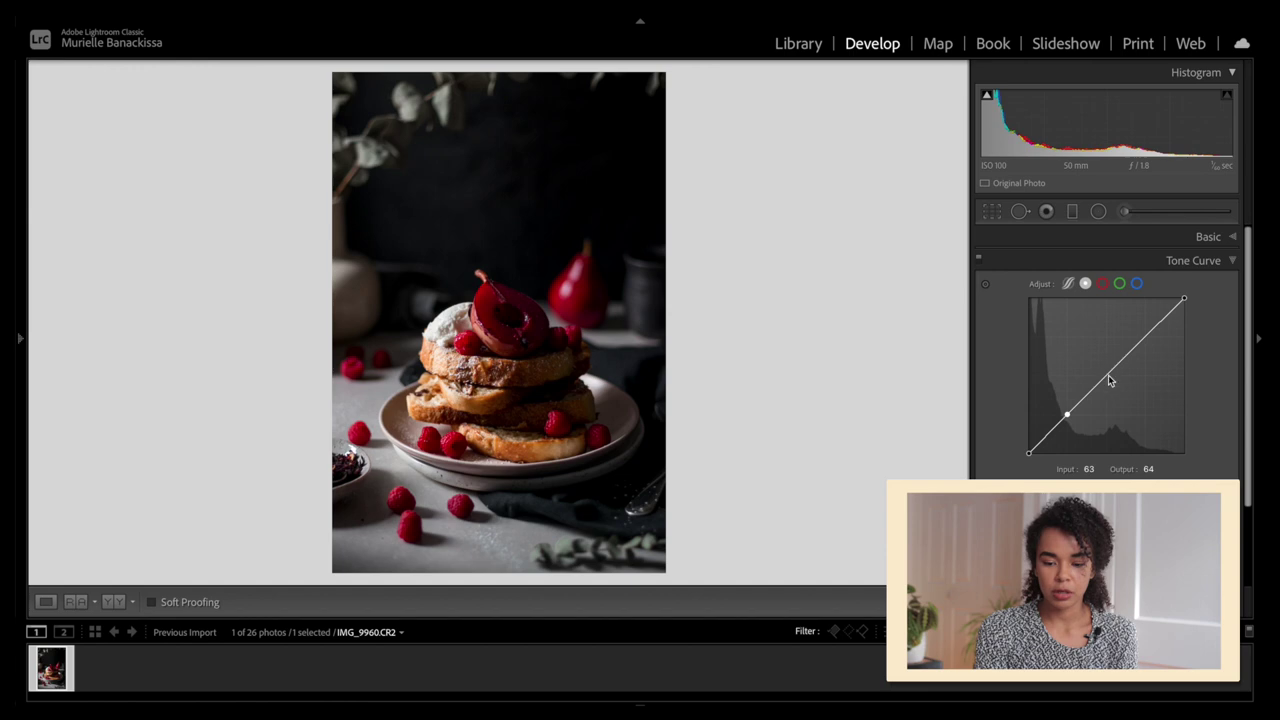
mouse_move(1149, 338)
left_mouse_down()
mouse_move(1139, 304)
mouse_move(1160, 341)
mouse_move(1148, 342)
left_mouse_up()
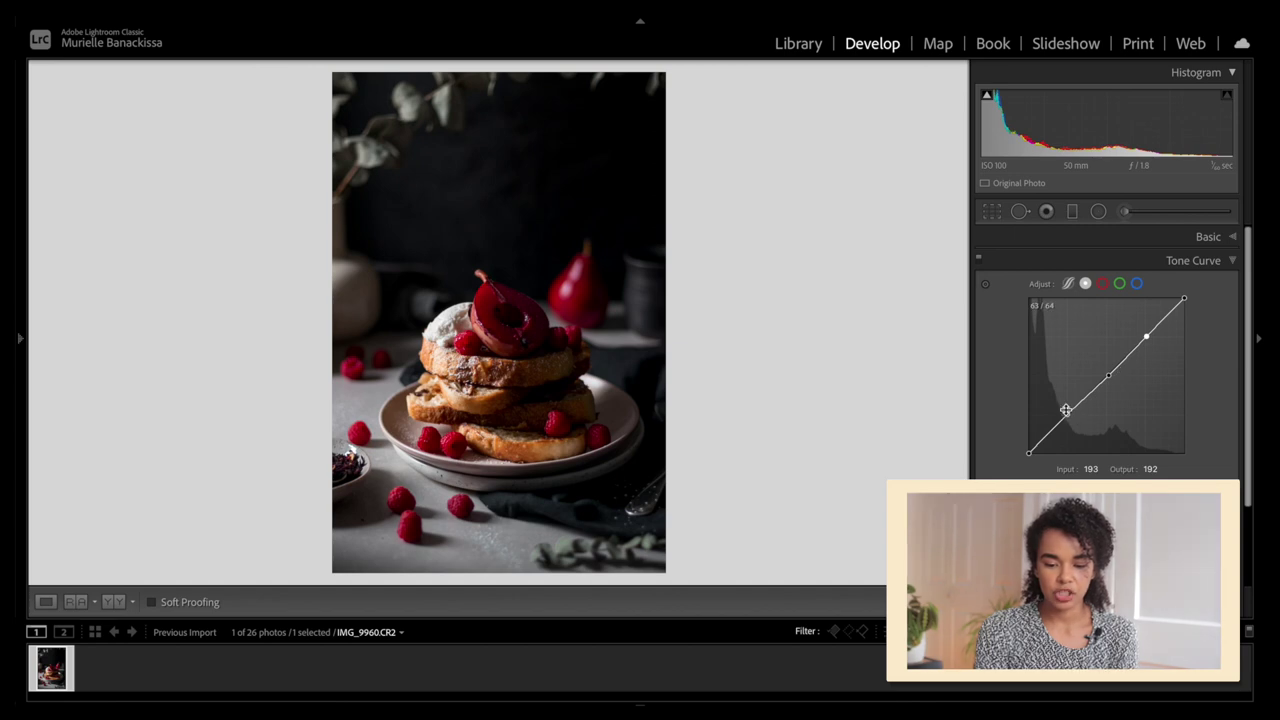
left_click_drag(1068, 413, 1070, 418)
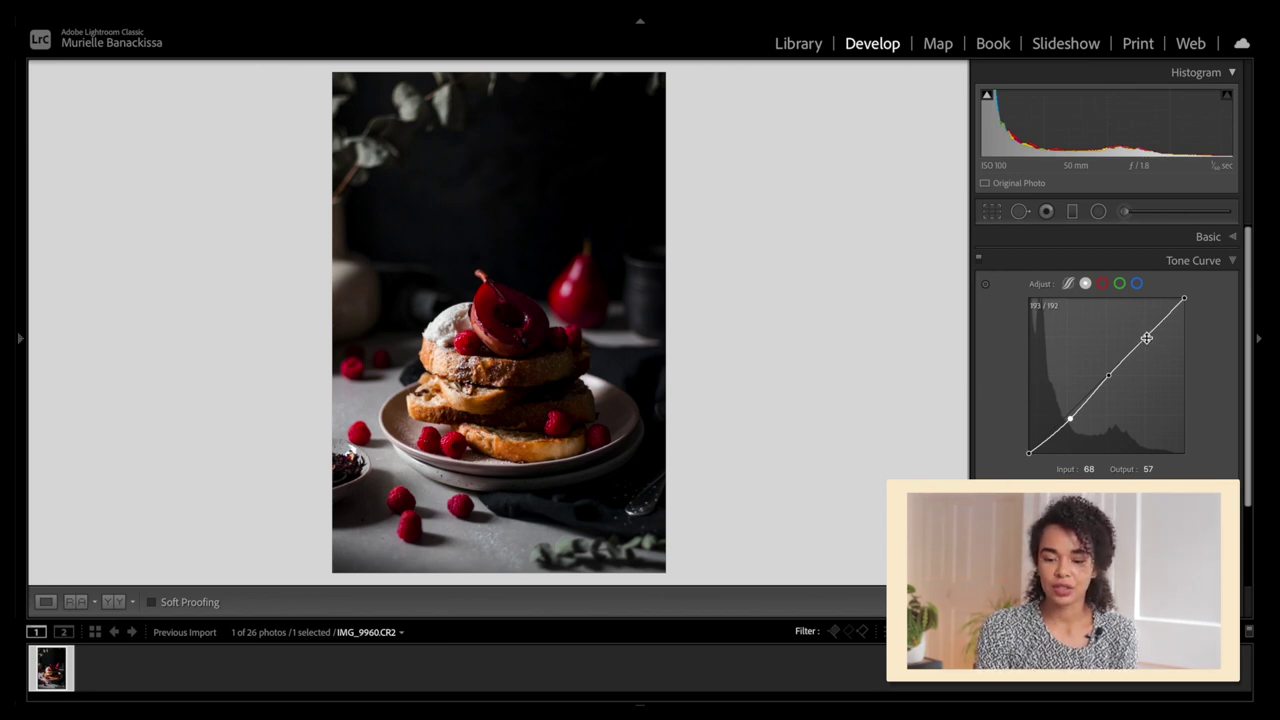
left_click_drag(1146, 338, 1148, 338)
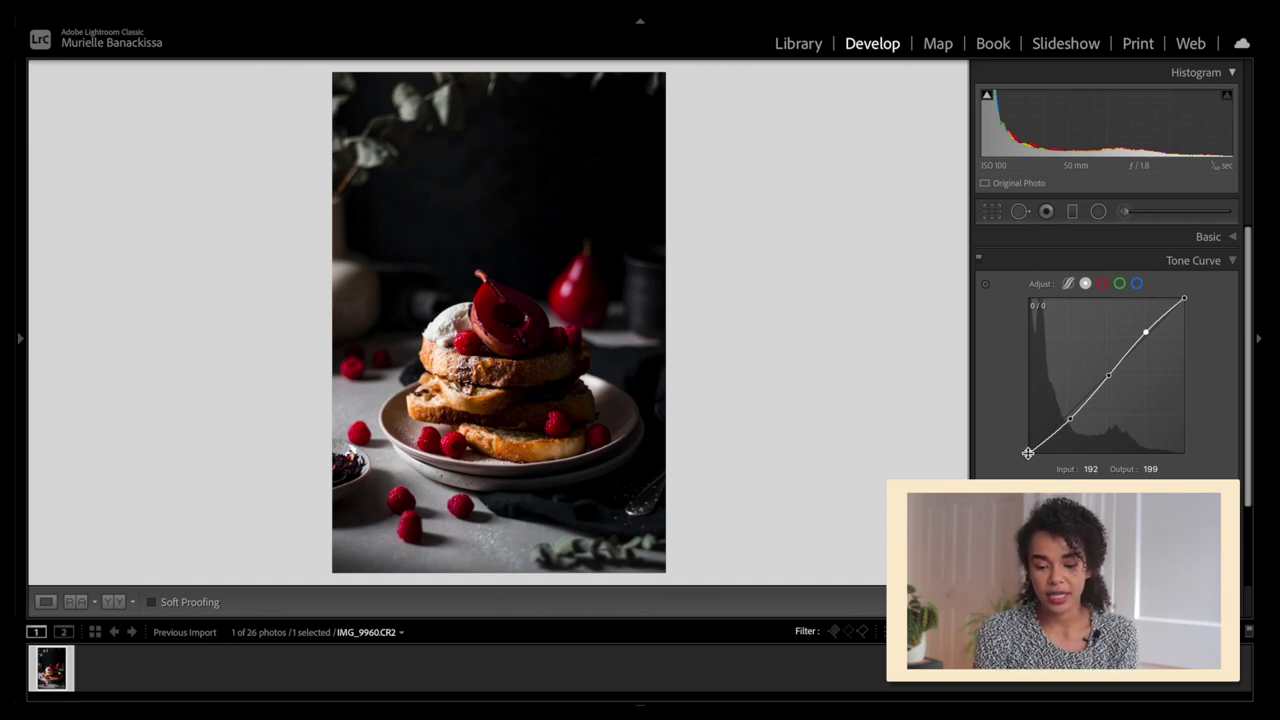
left_click_drag(1029, 452, 1027, 448)
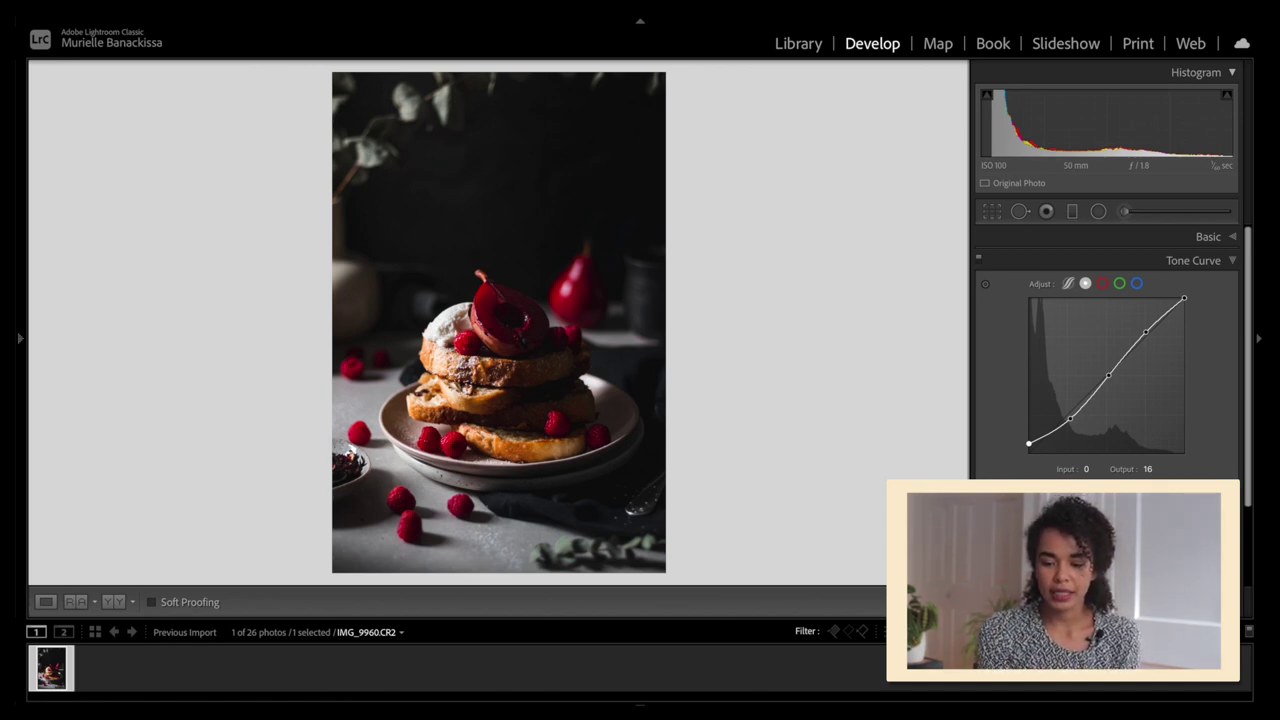
key("ctrl+3")
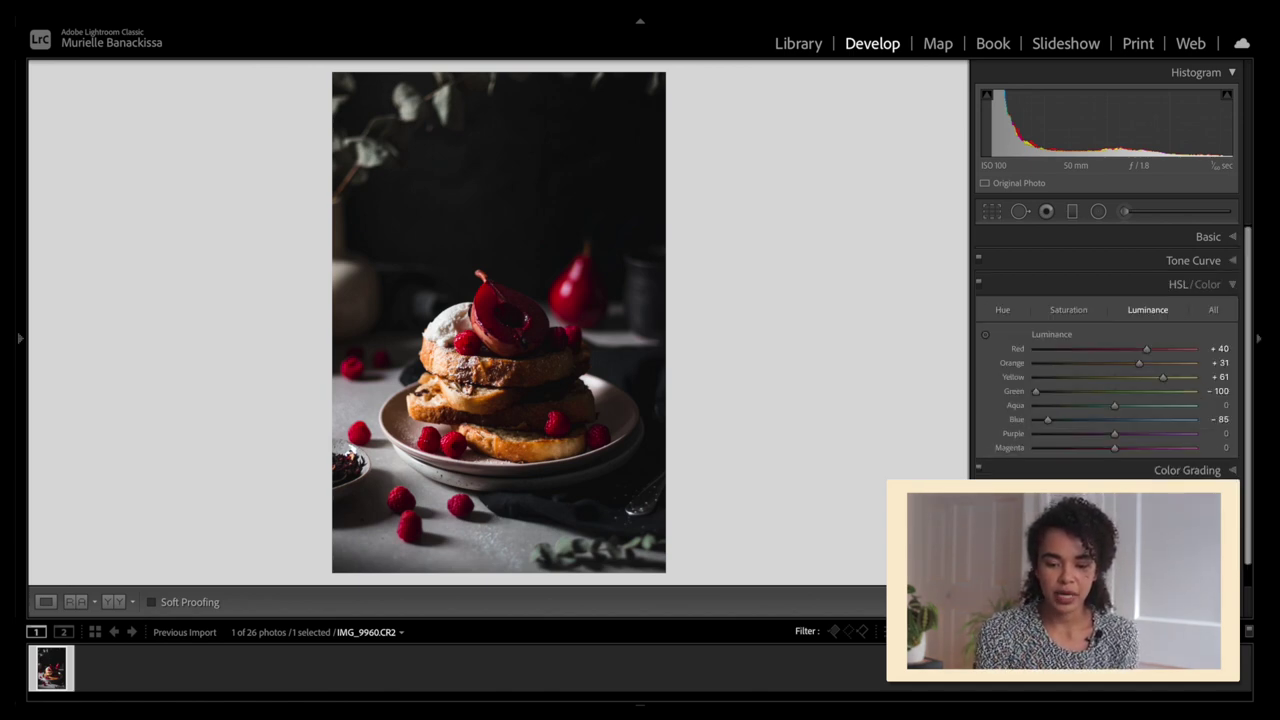
Drop orange saturation to −15, compare with HSL toggled off and on, then collapse the panel
left_click(1067, 309)
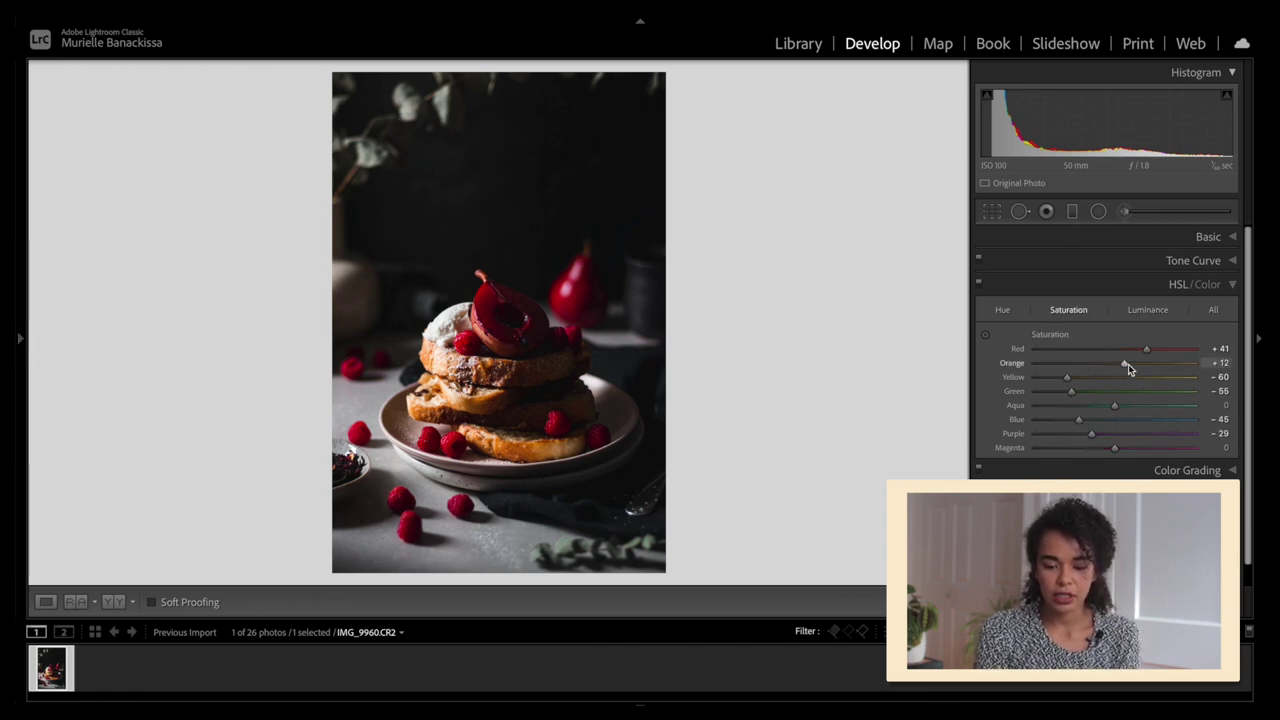
left_click_drag(1118, 364, 1103, 365)
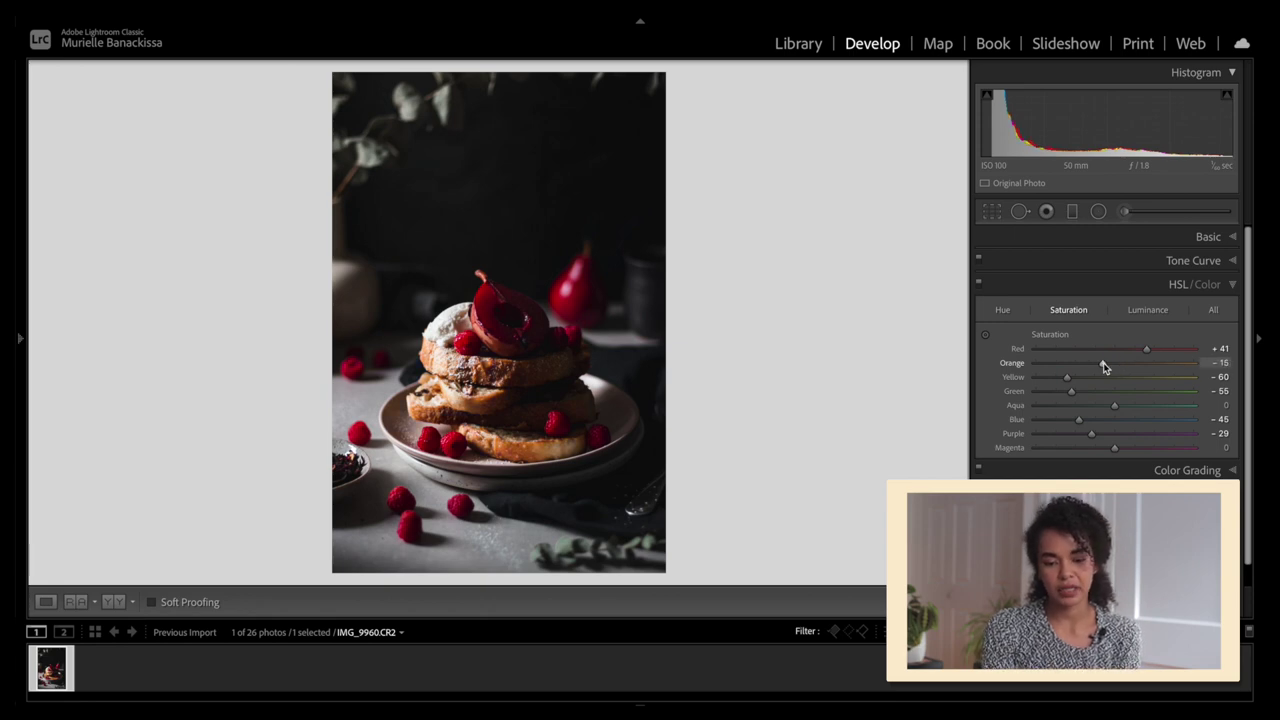
left_click(979, 285)
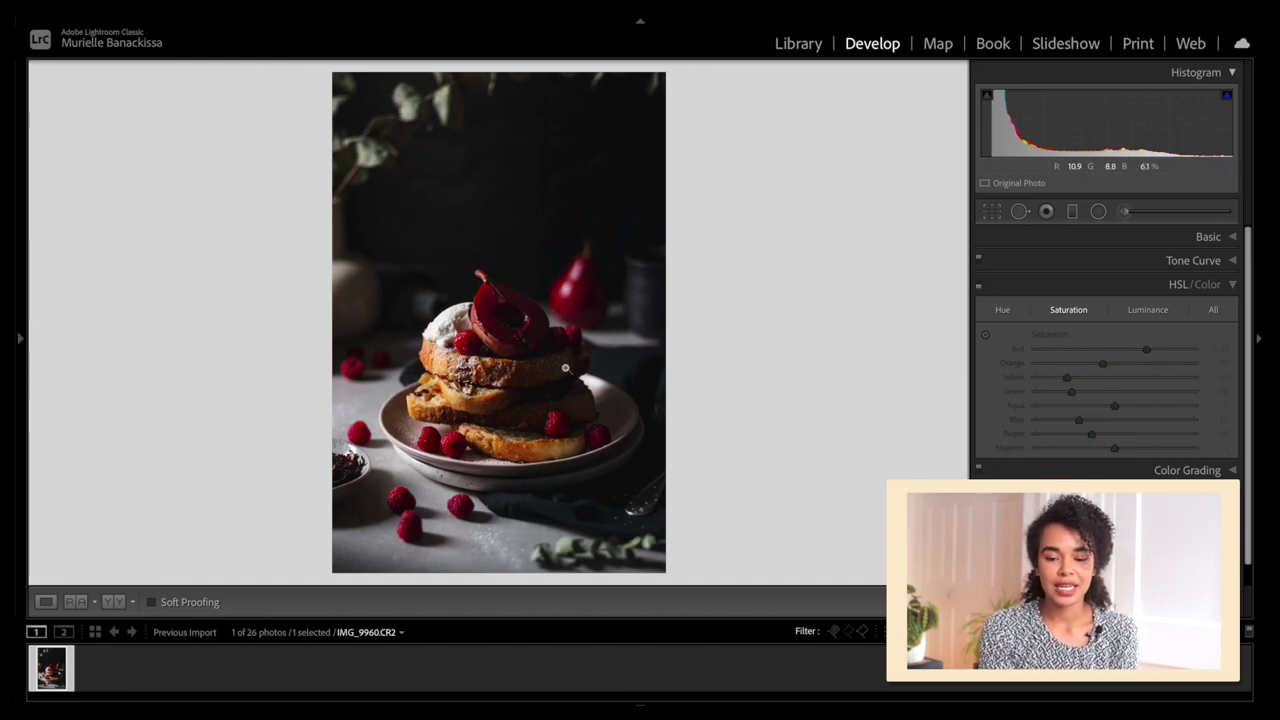
left_click(980, 285)
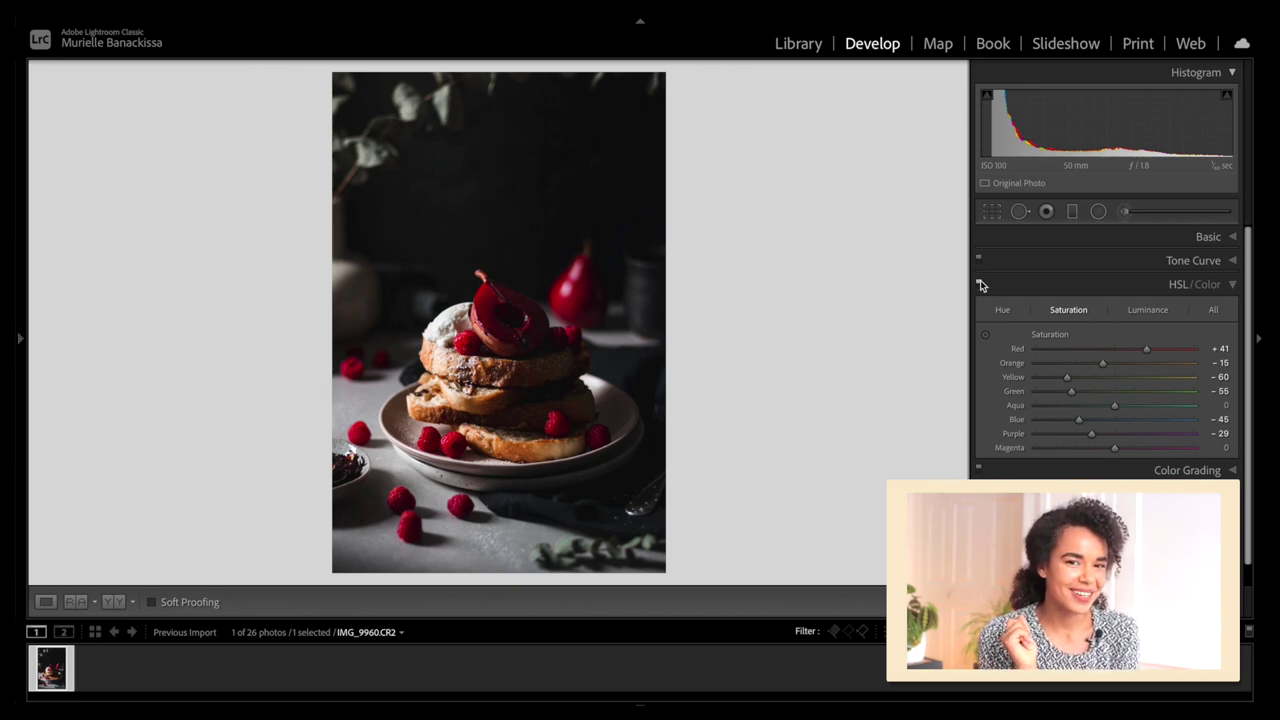
left_click(1234, 286)
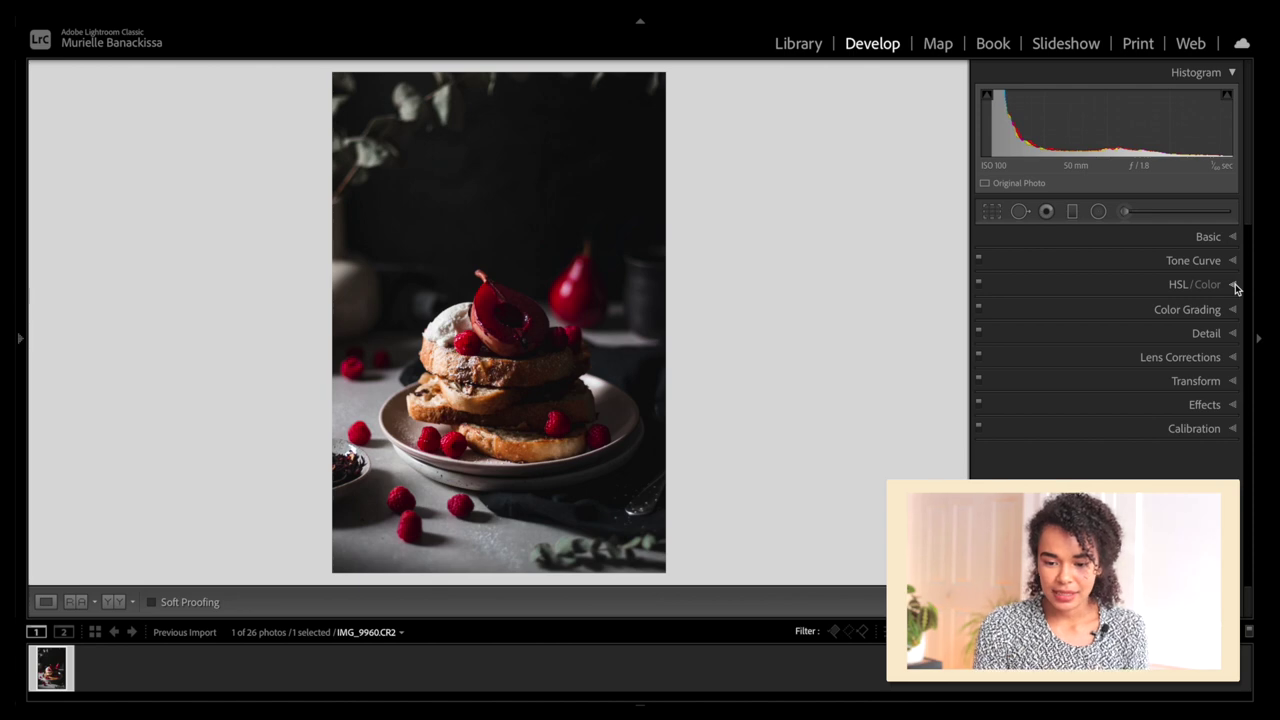
Raise global Texture to +22, checking the bread detail in a zoomed close-up
left_click(1193, 243)
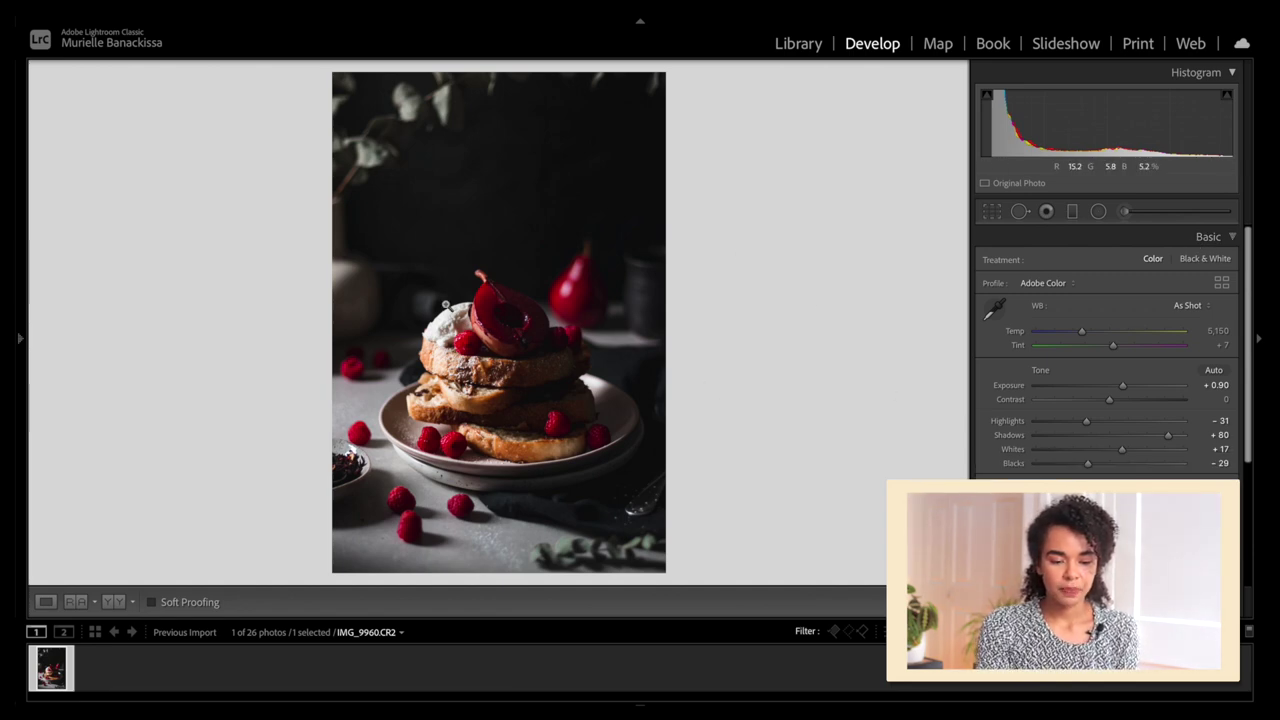
left_click(475, 410)
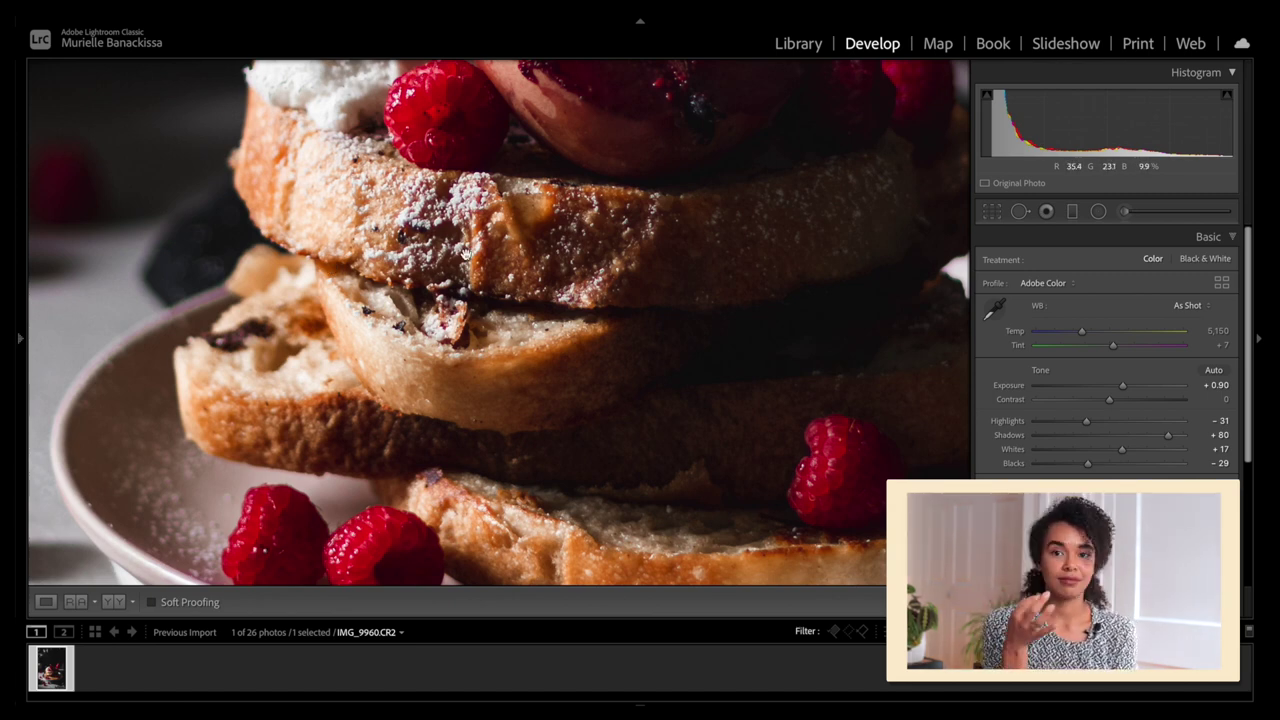
left_click(709, 331)
left_click_drag(1109, 500, 1125, 505)
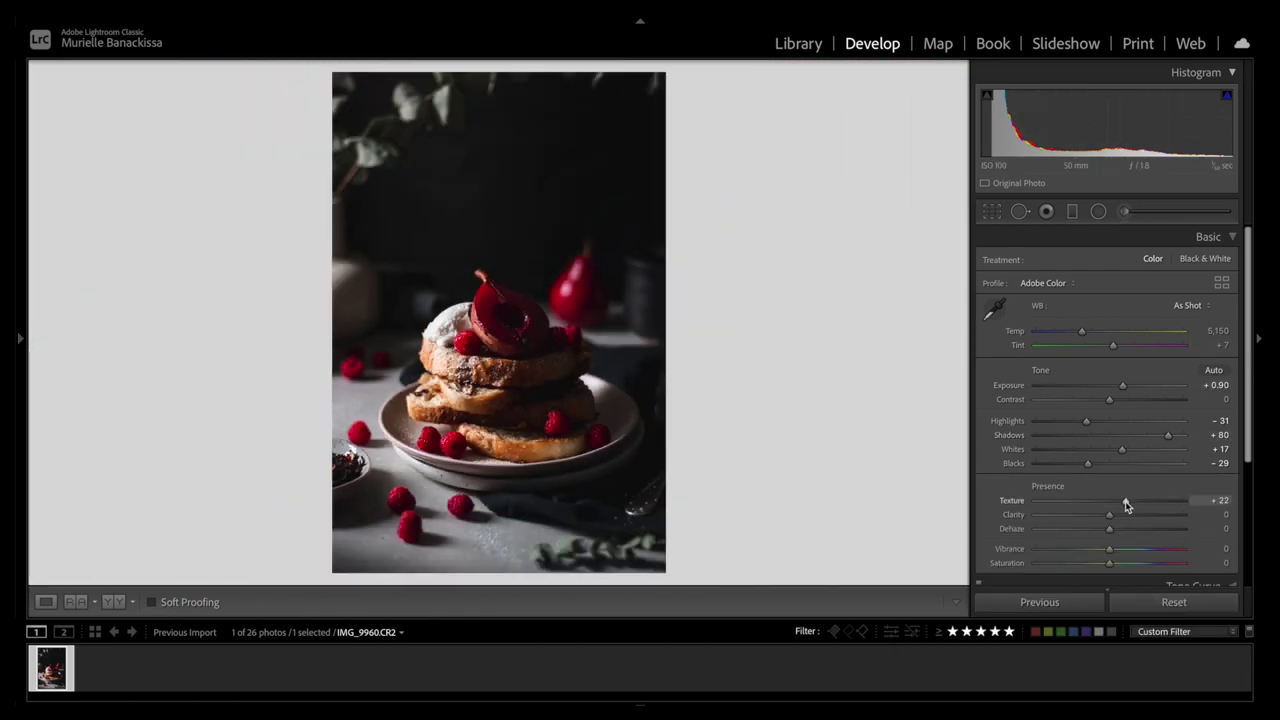
left_click(566, 371)
left_click_drag(566, 371, 734, 349)
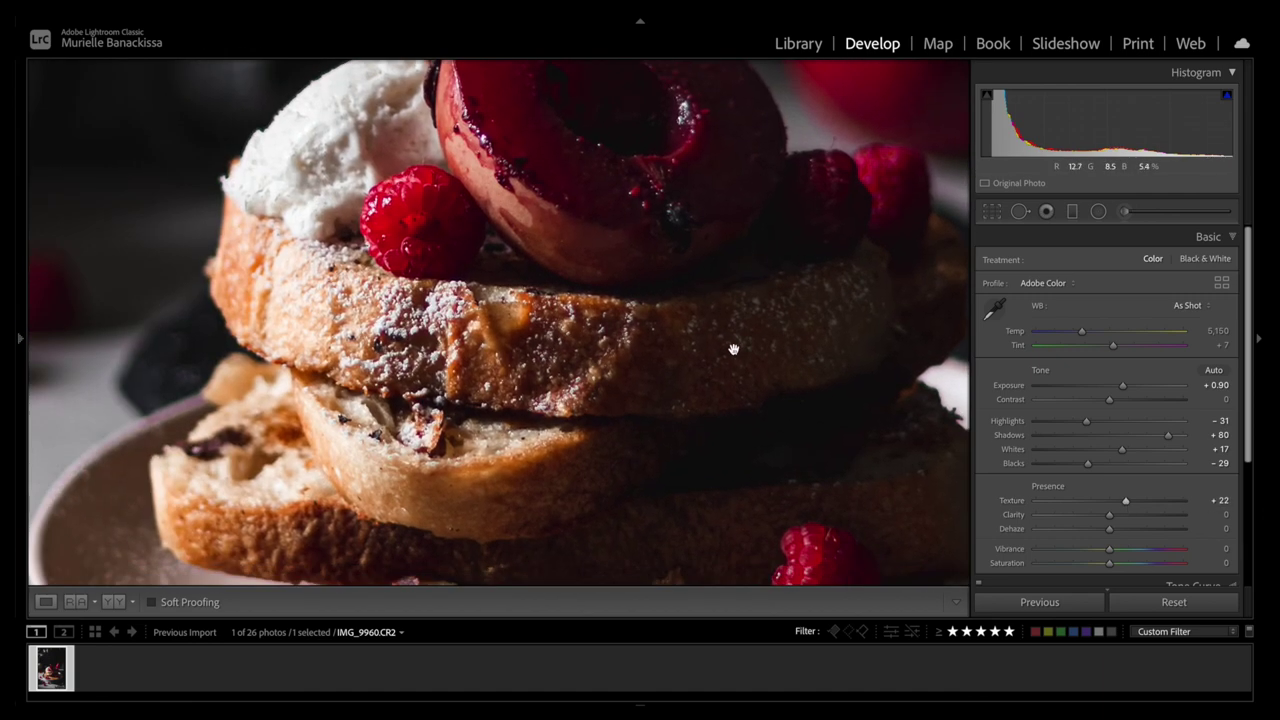
left_click(428, 369)
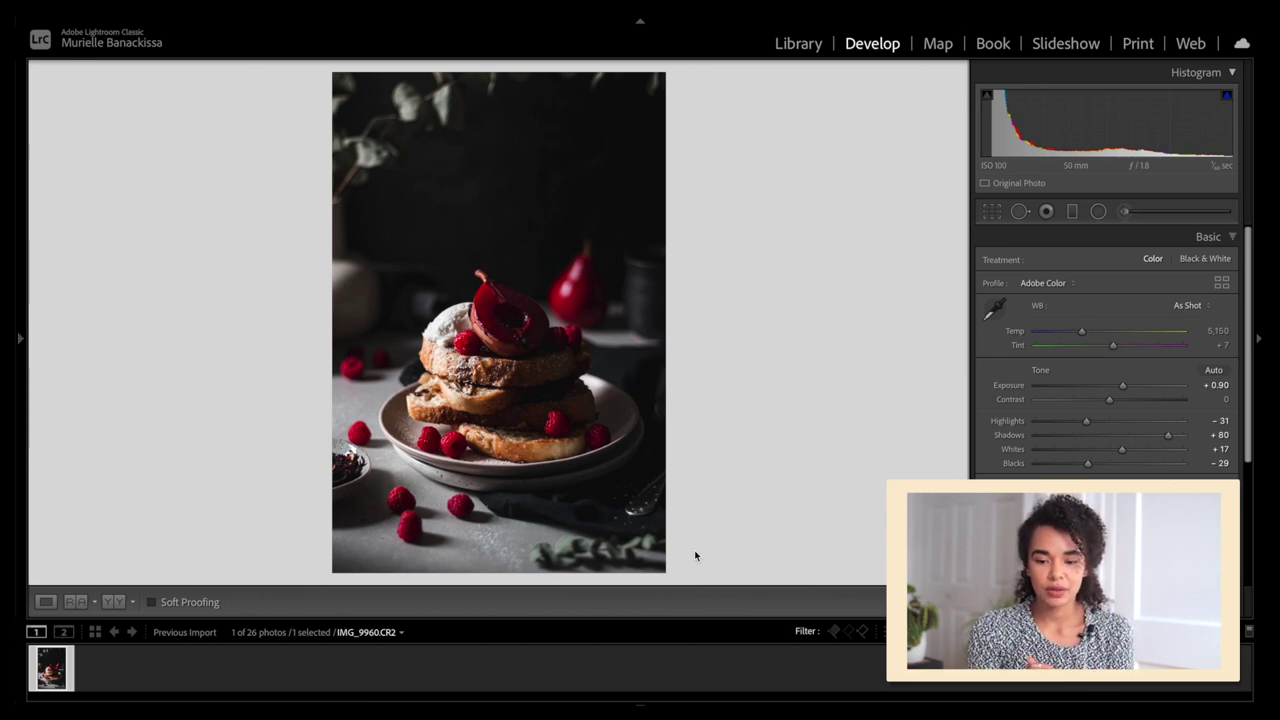
Paint an Adjustment Brush mask over the toast stack and raise its Shadows to 100
left_click(1127, 211)
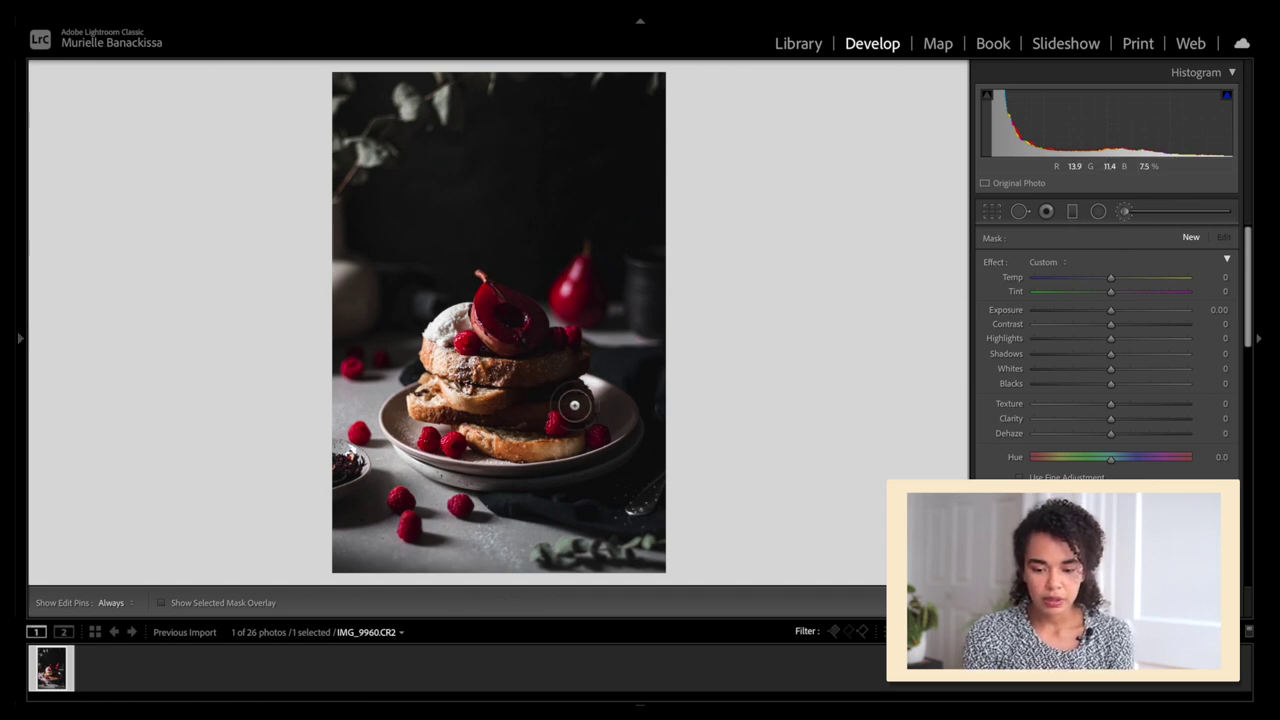
left_click(1148, 354)
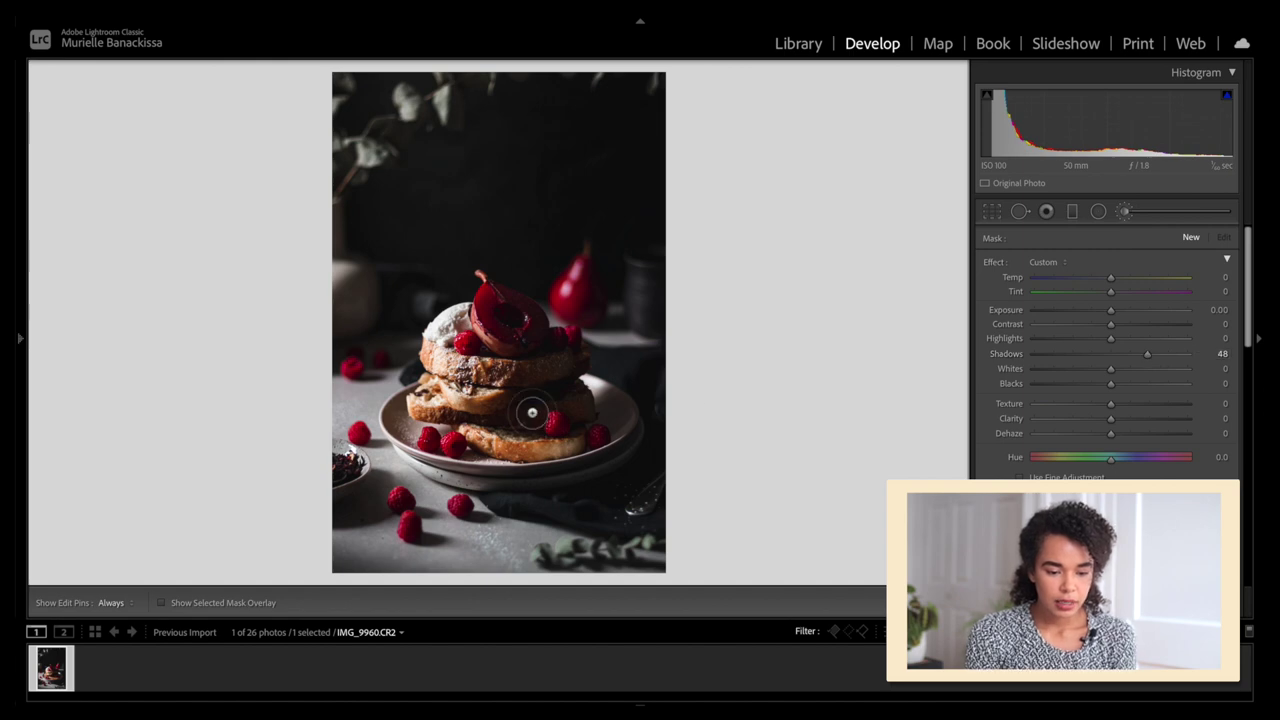
key("h")
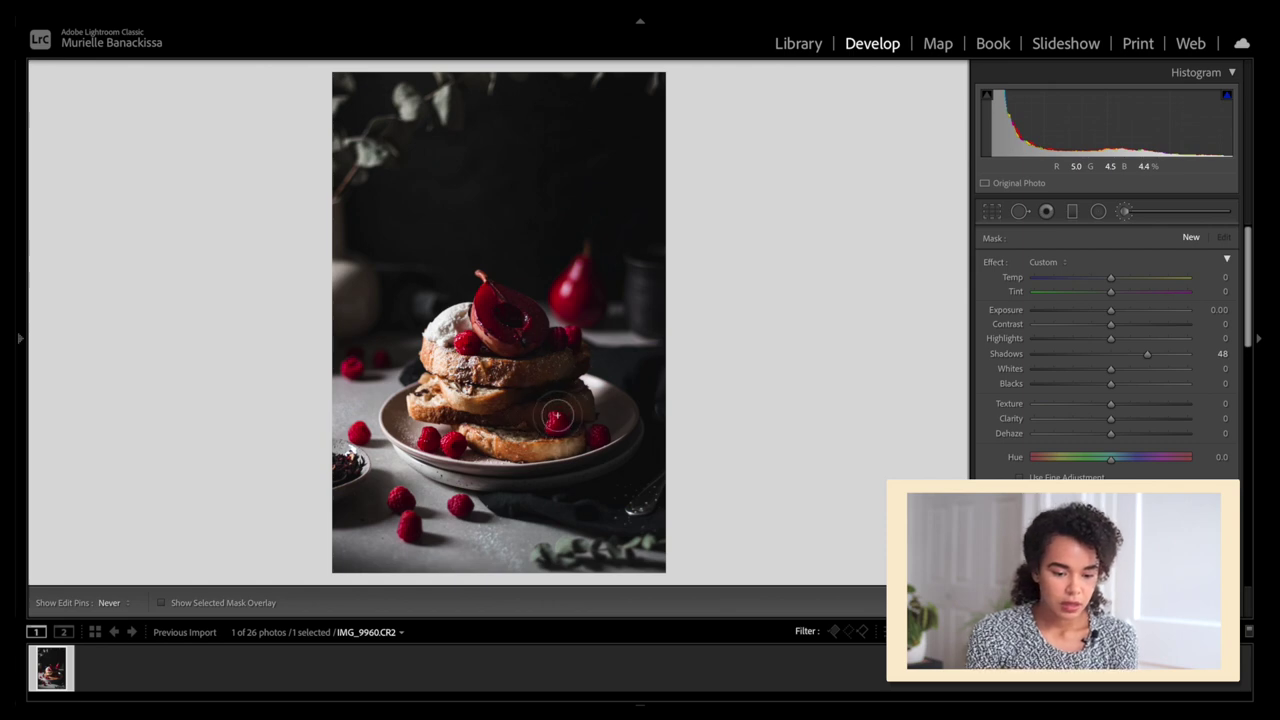
key("h")
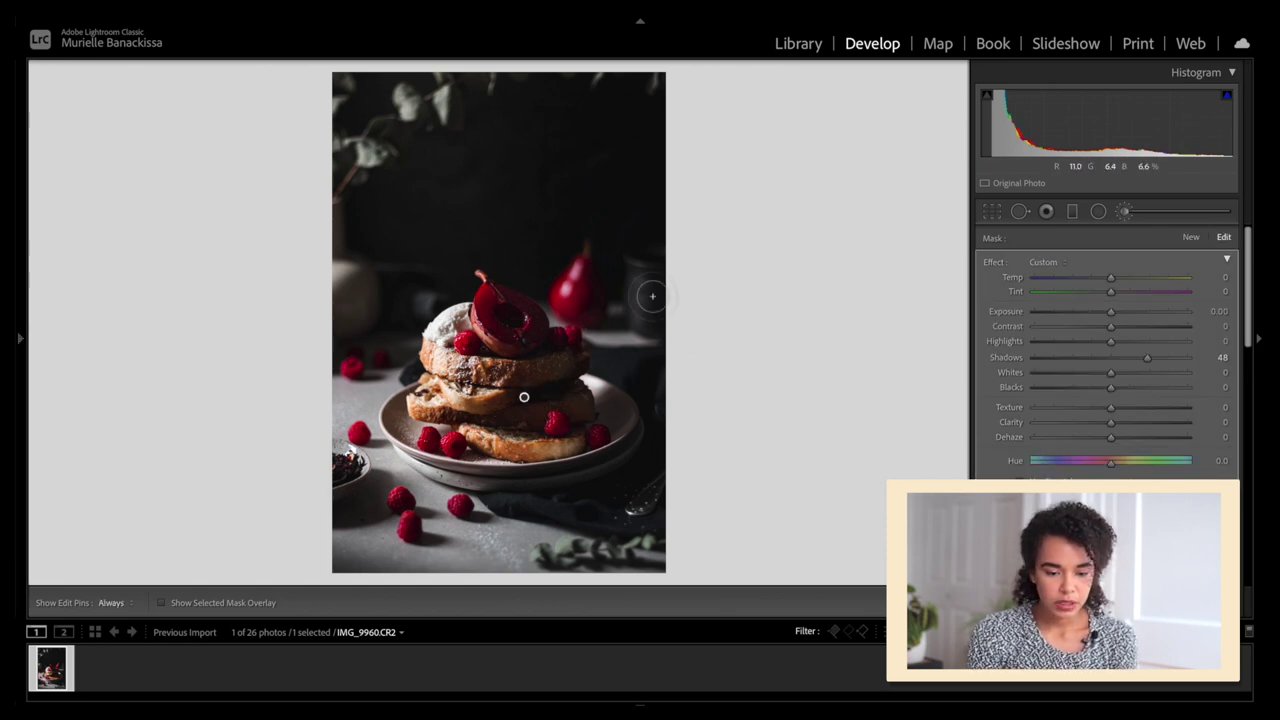
left_click_drag(1147, 357, 1194, 359)
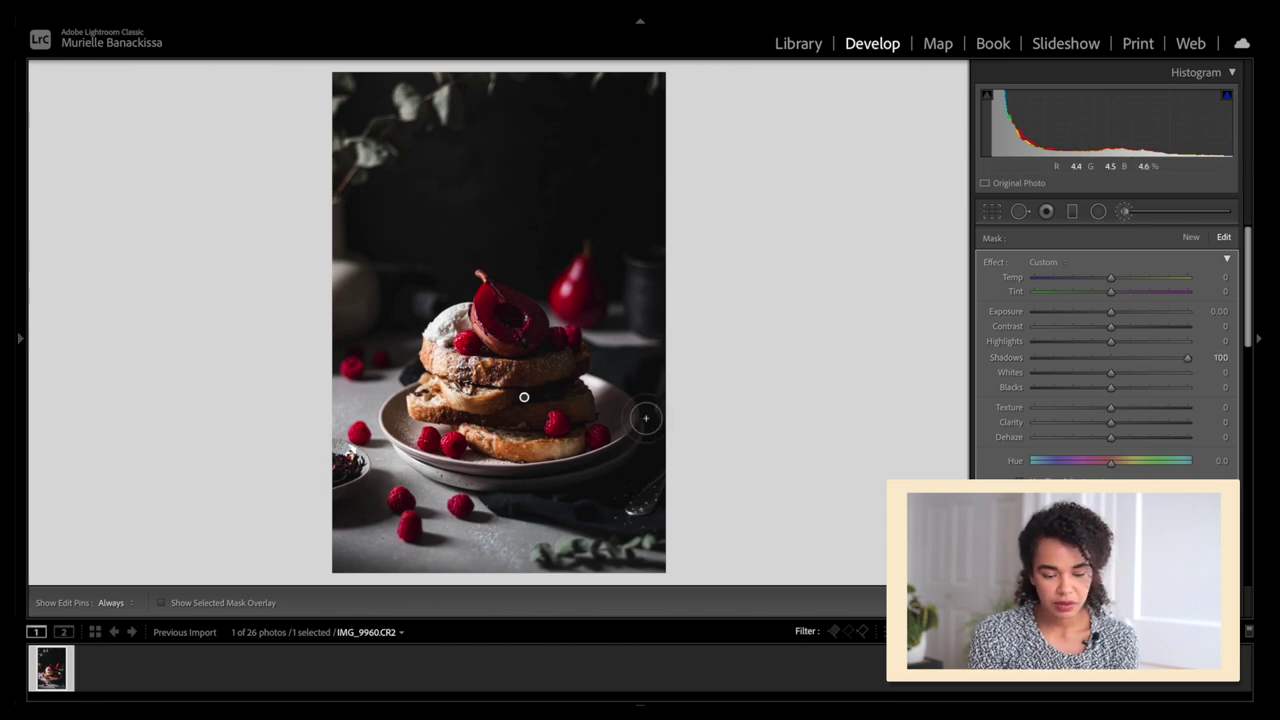
key("h")
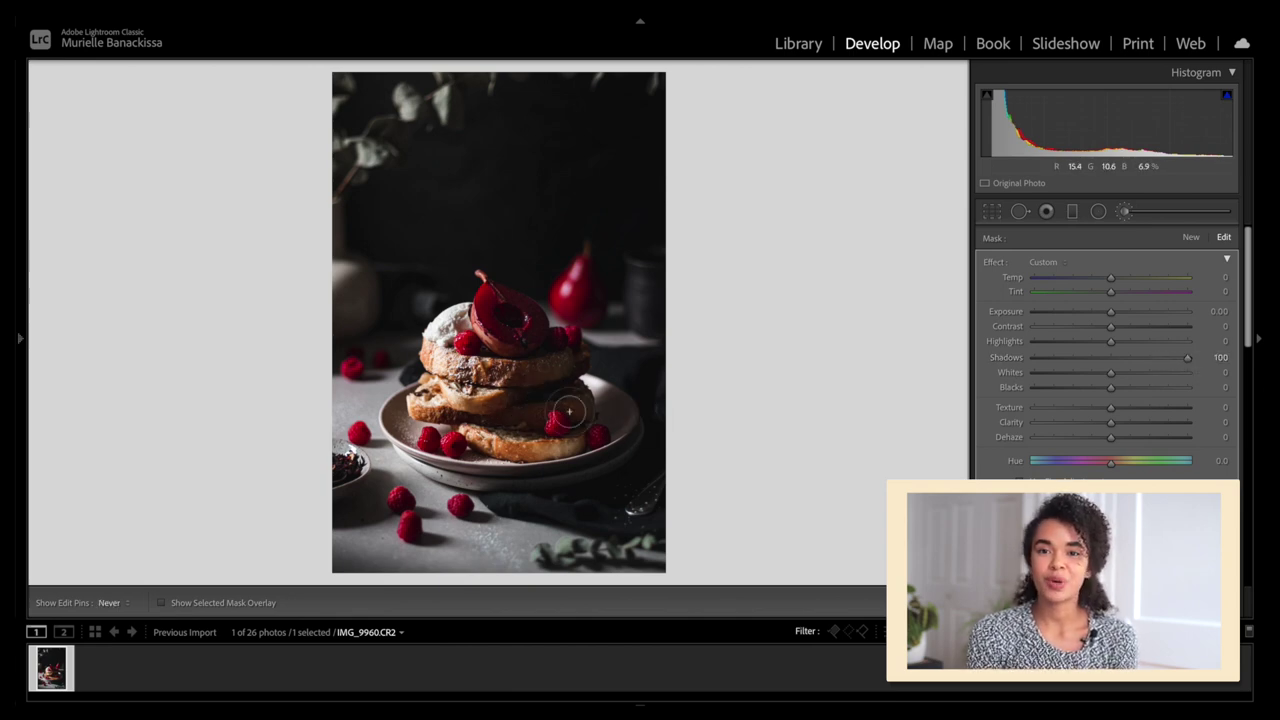
key("h")
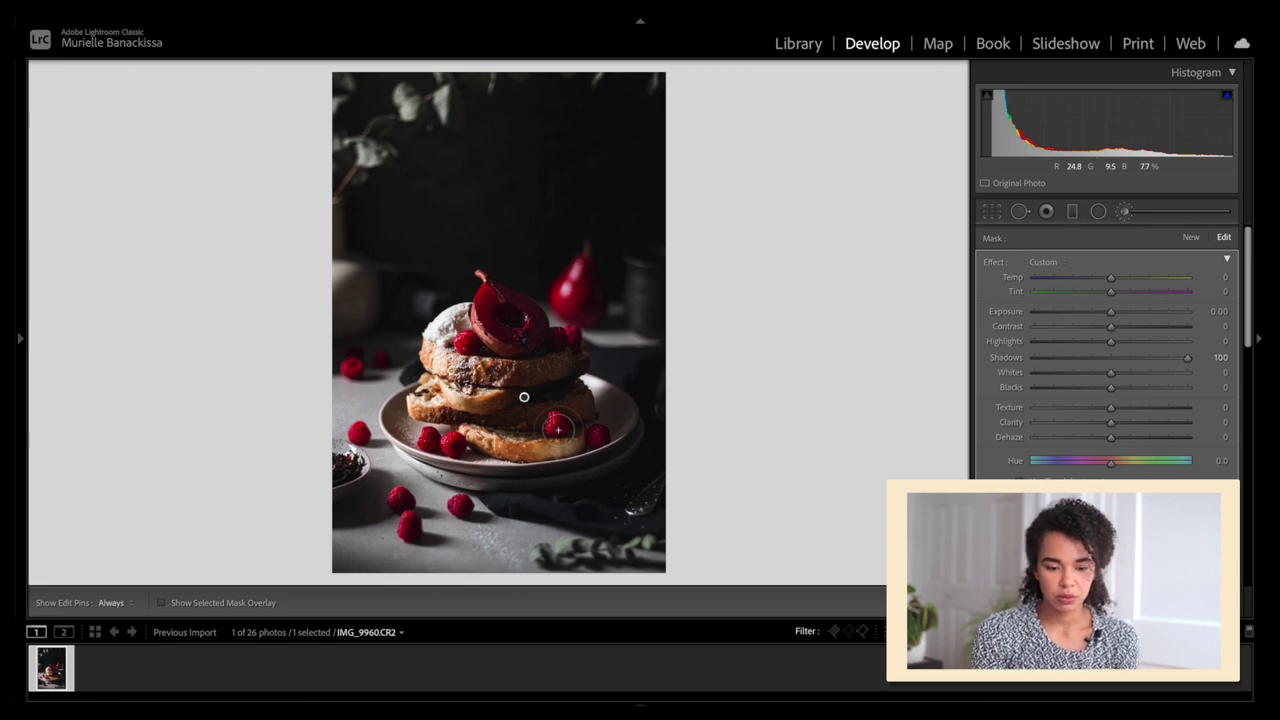
Give the brushed mask Exposure 0.40 and Texture 15, then finish the brush
left_click(1212, 311)
type("0.4")
key("Return")
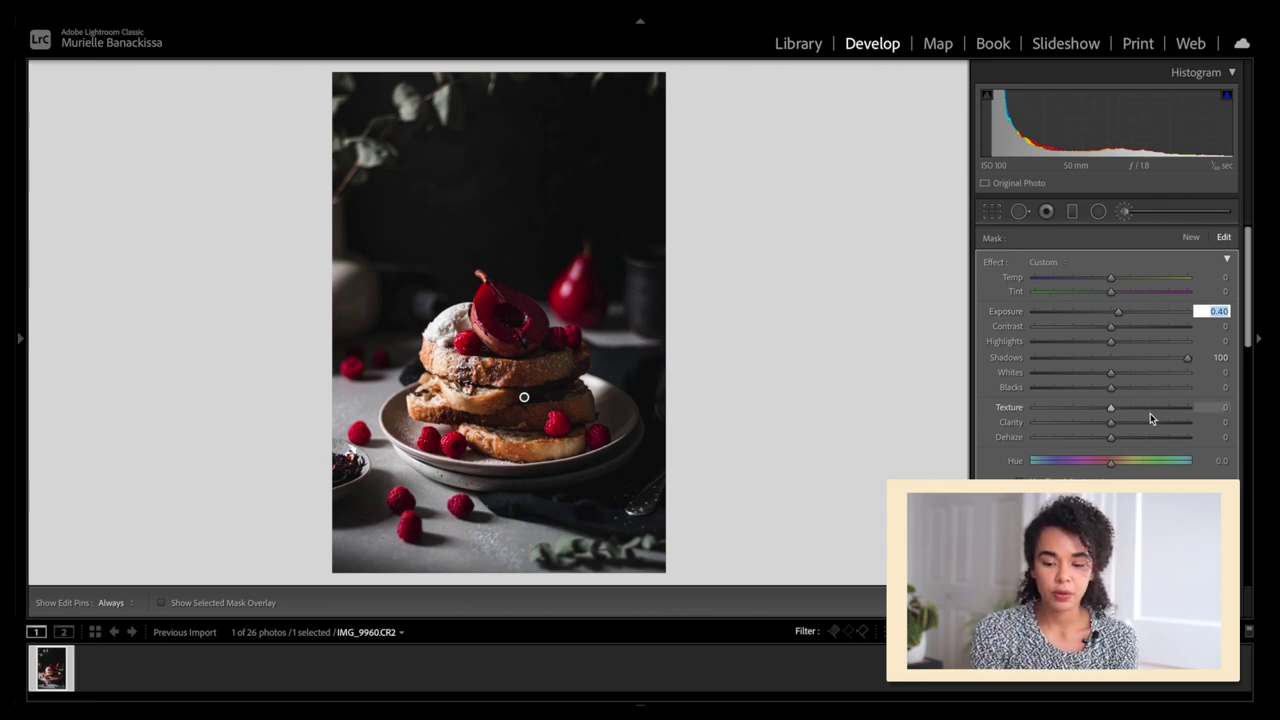
left_click_drag(1143, 410, 1122, 410)
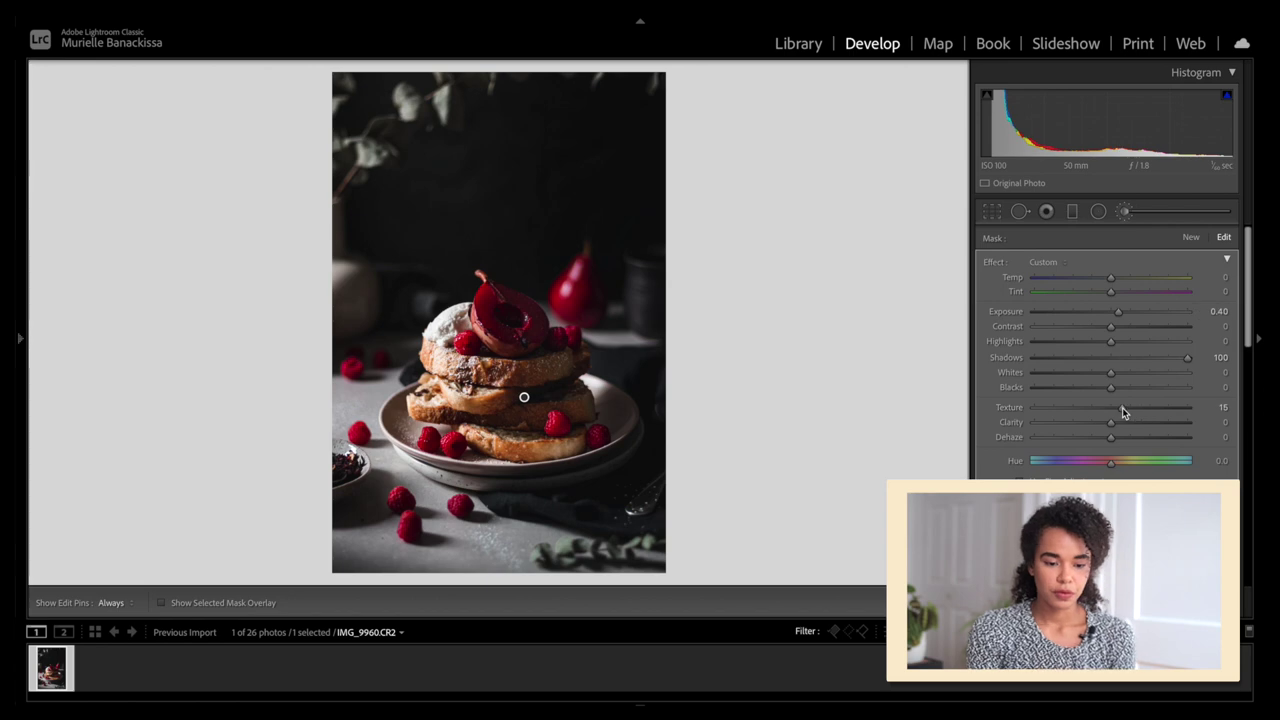
key("k")
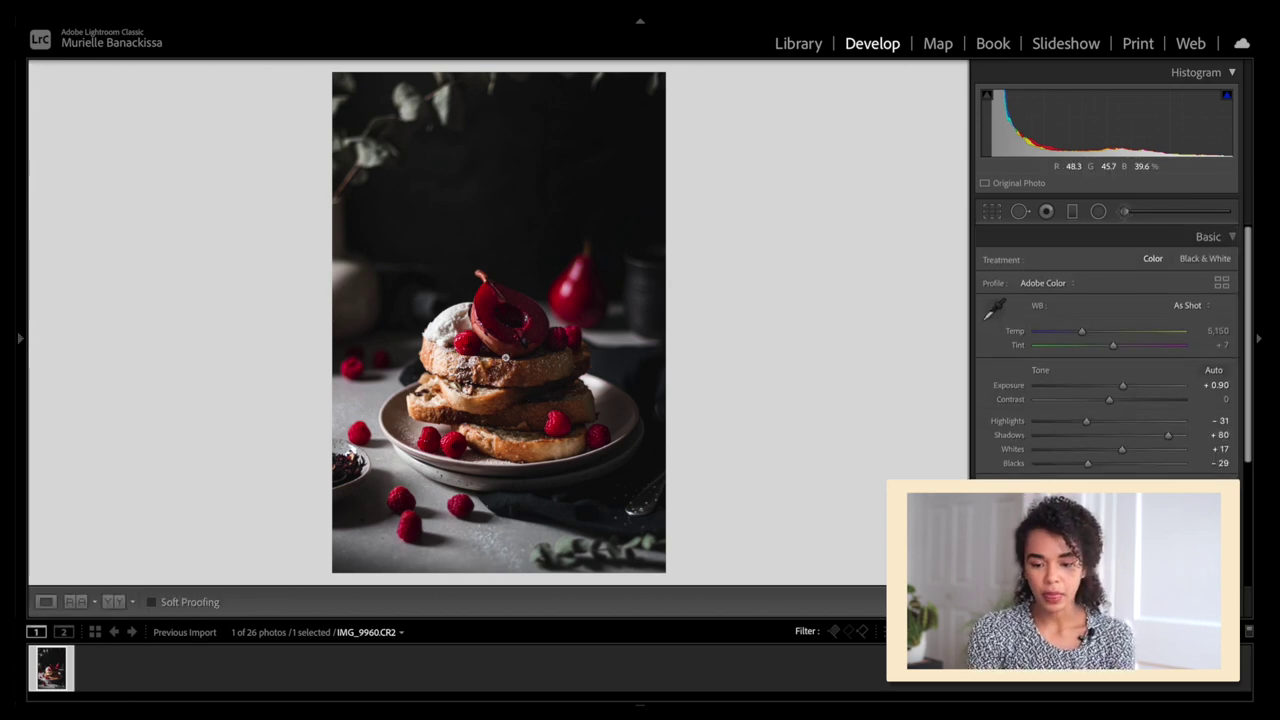
Brush the raspberries and pear with a new mask at Shadows 0 and Texture 29
left_click(1126, 213)
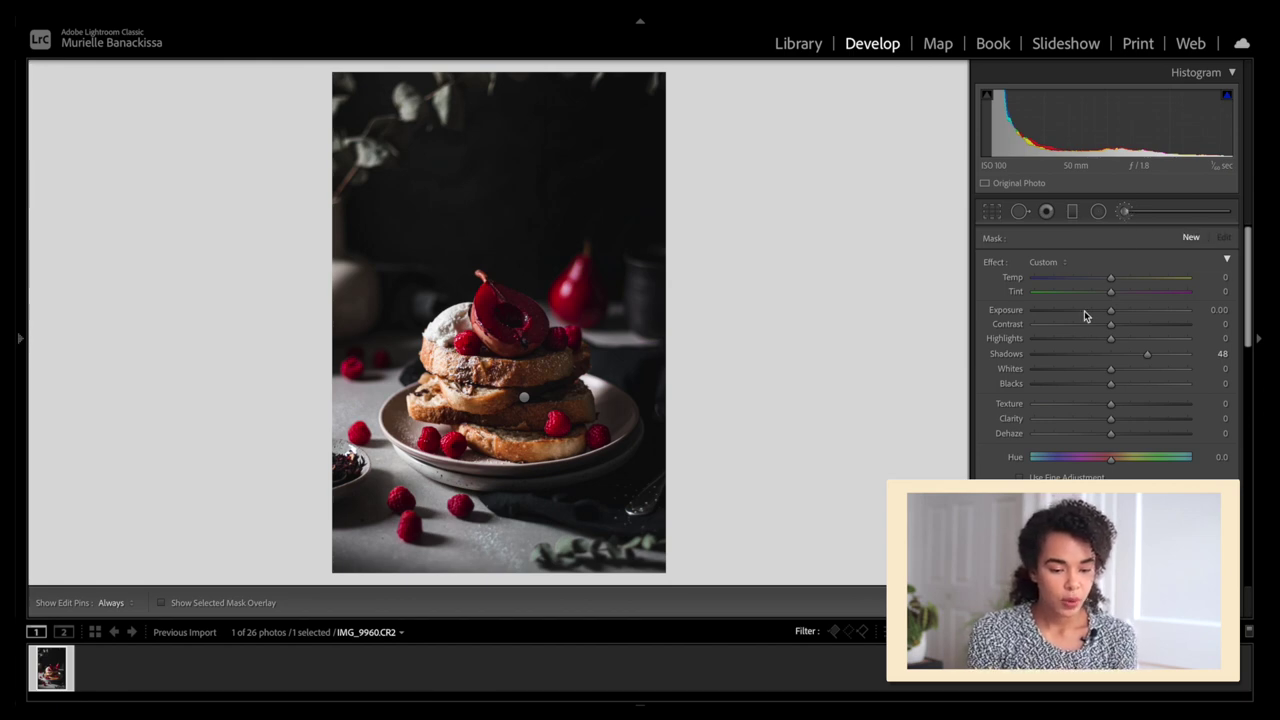
double_click(1010, 354)
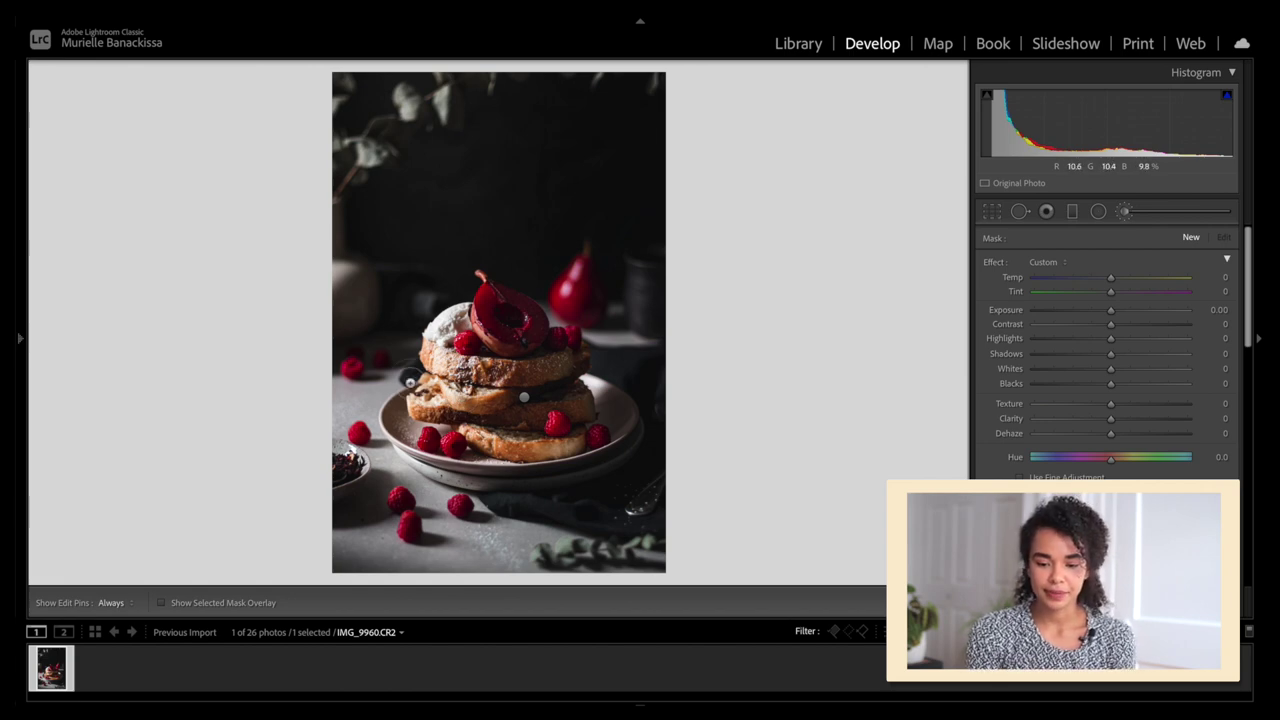
left_click(1133, 404)
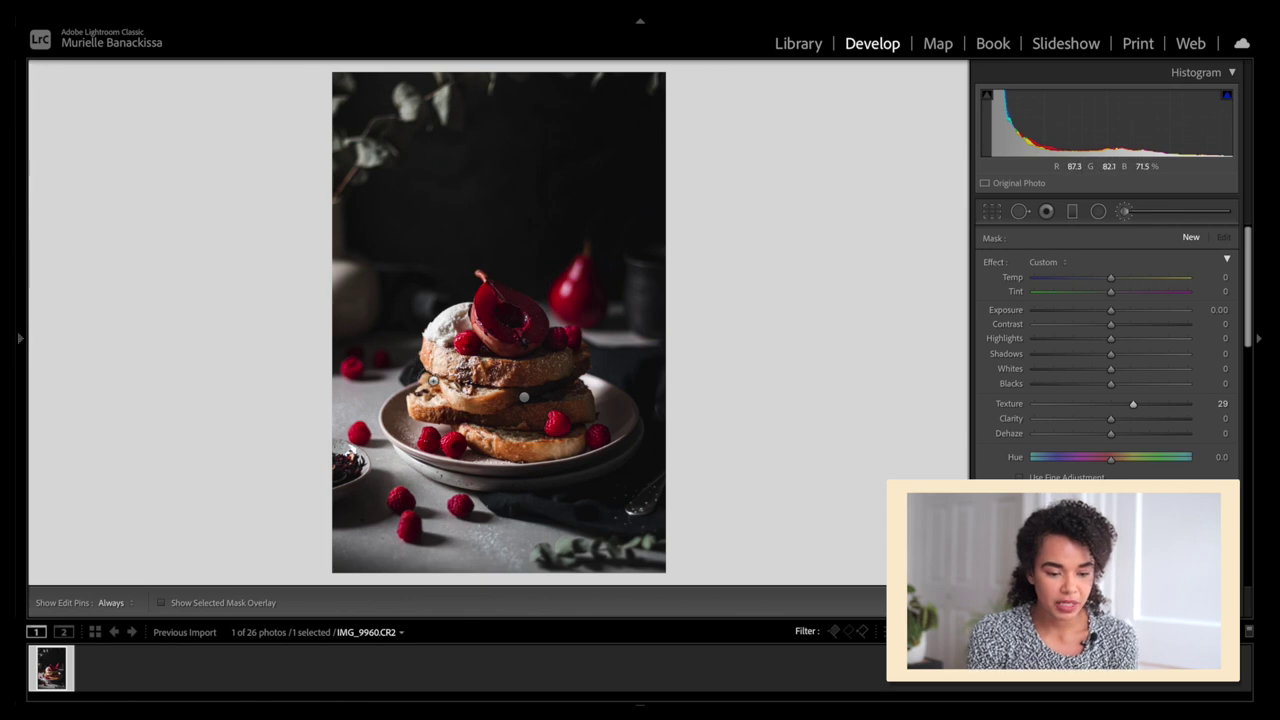
key("h")
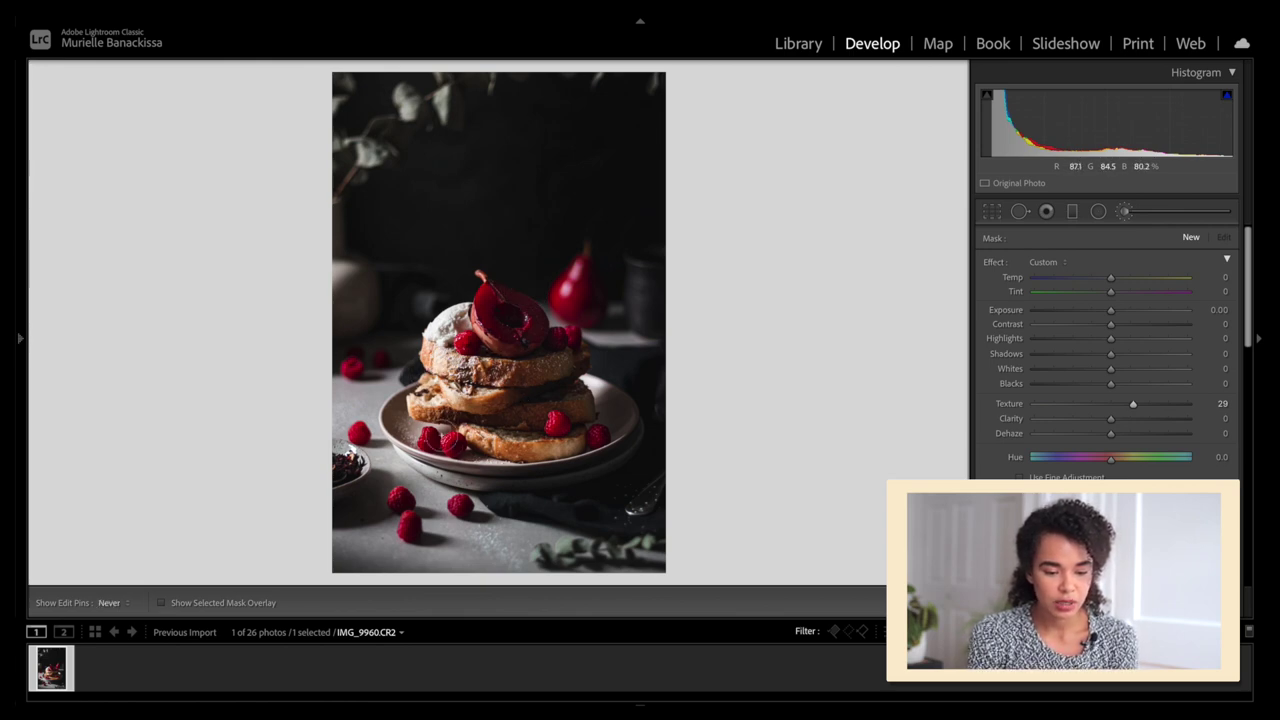
key("h")
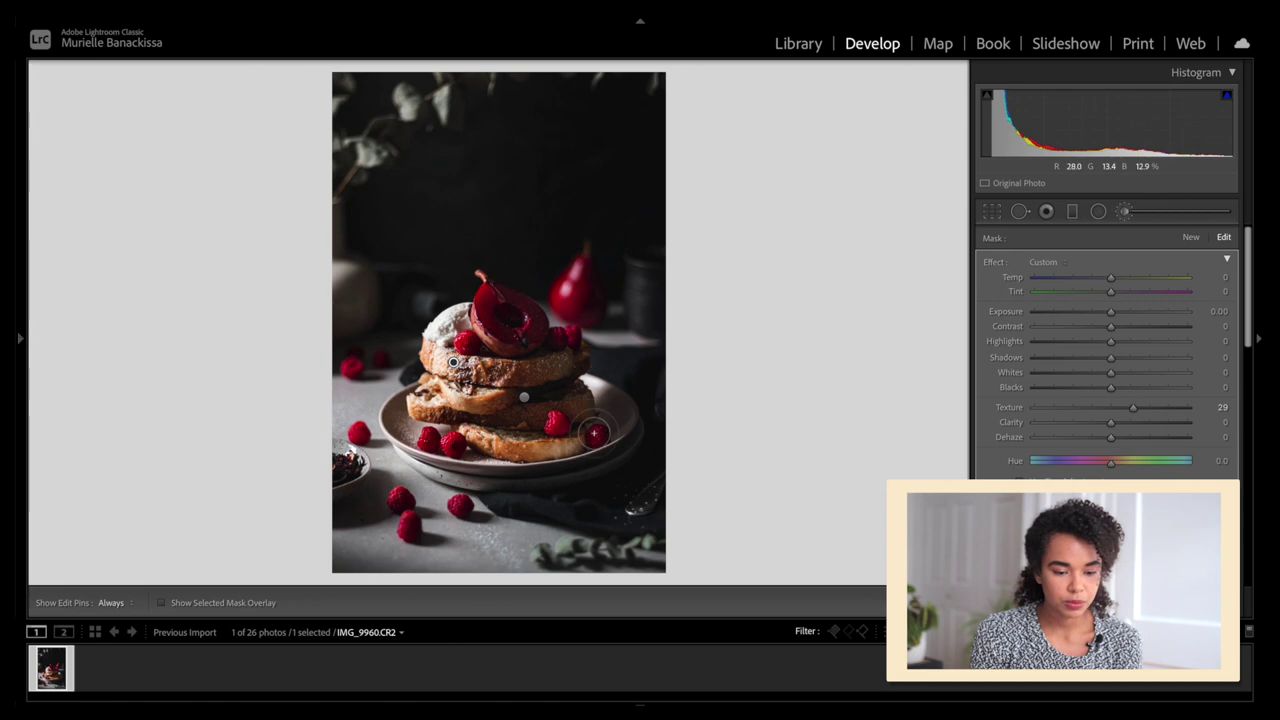
key("h")
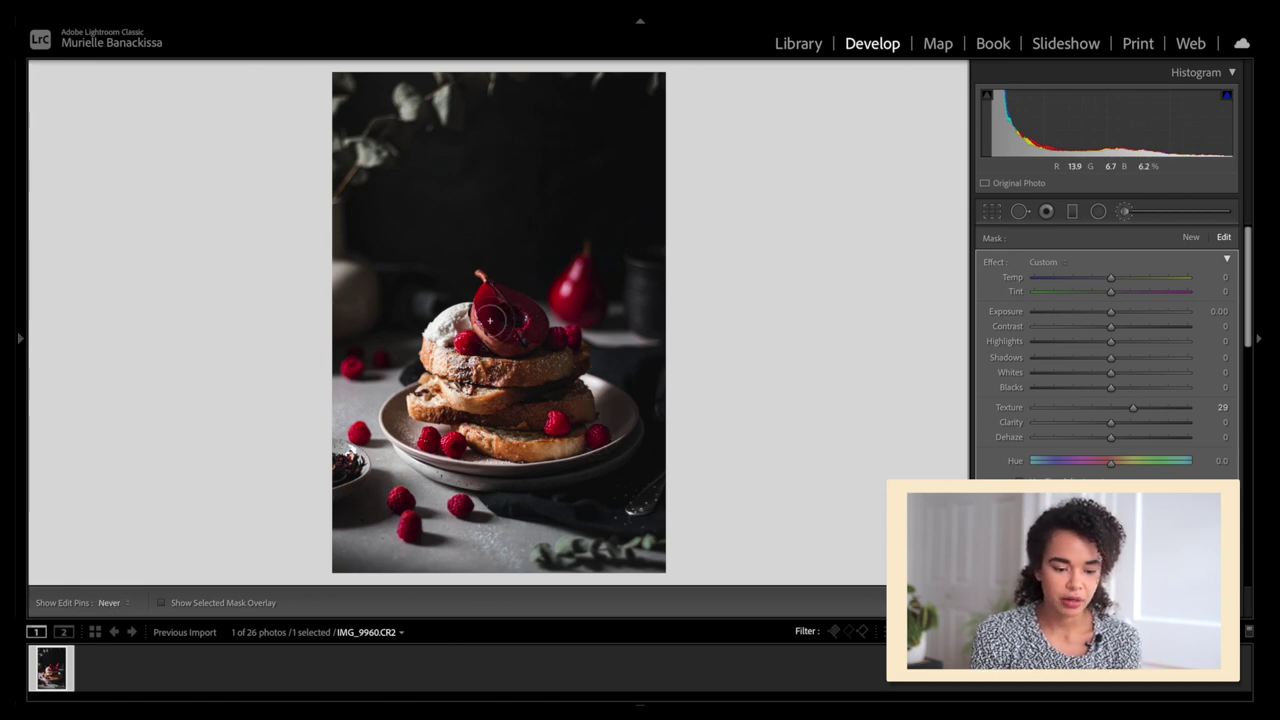
key("h")
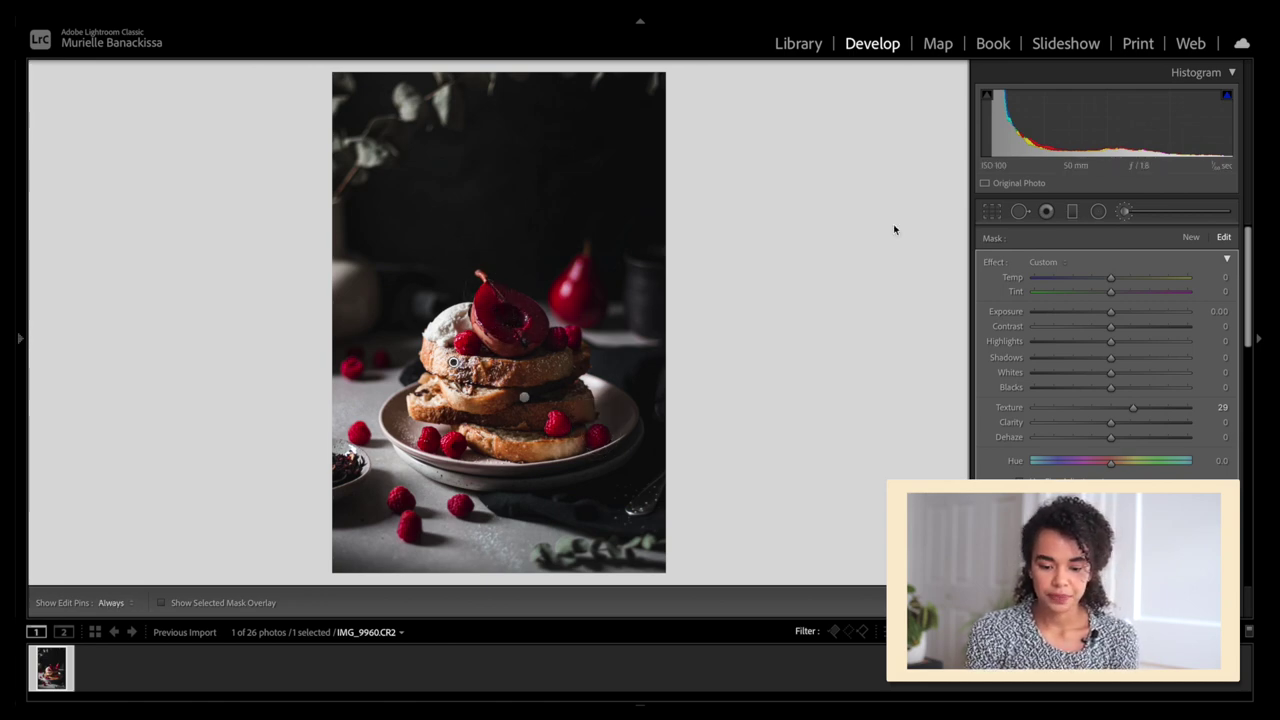
key("Escape")
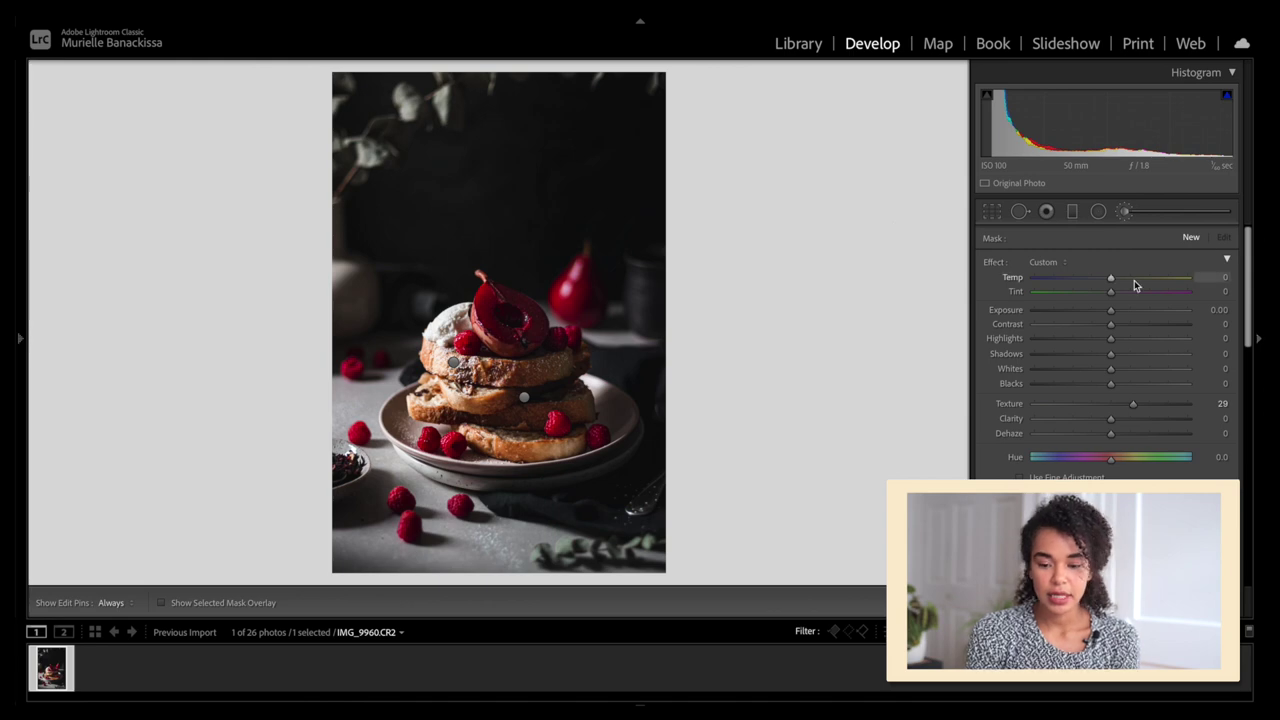
left_click(1125, 212)
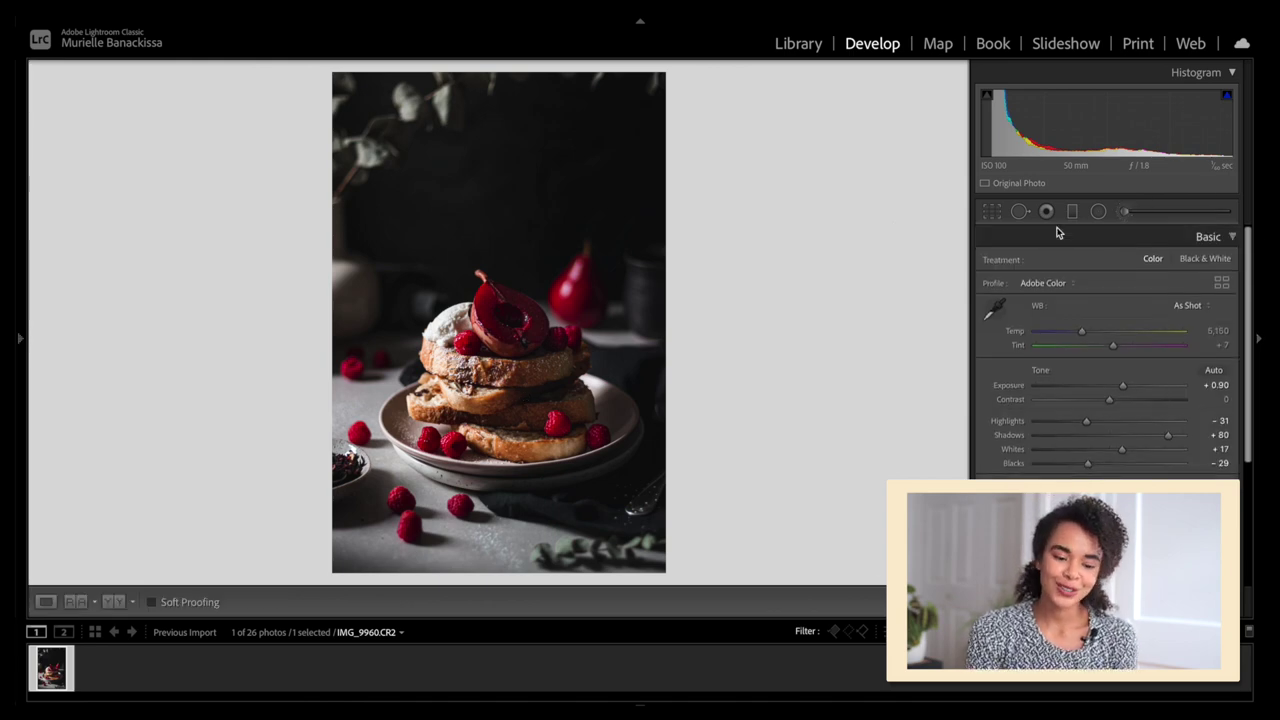
left_click(1127, 212)
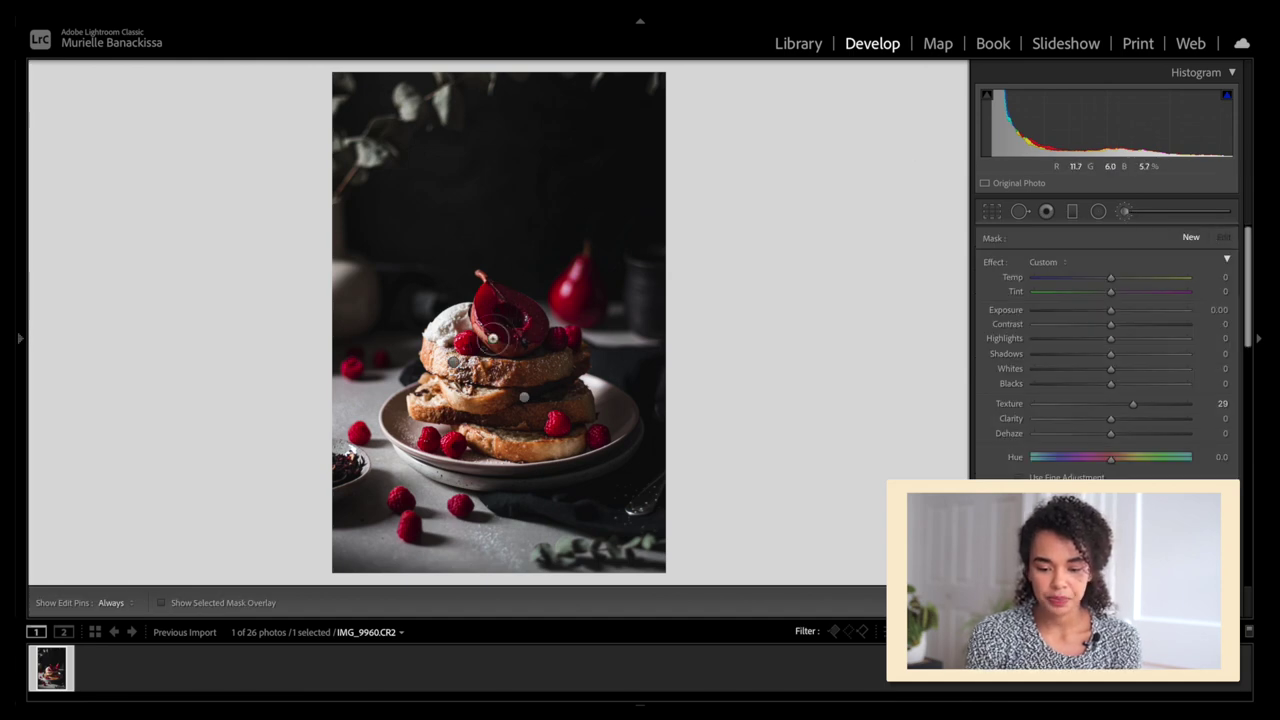
double_click(1150, 404)
left_click_drag(1139, 356, 1134, 355)
key("h")
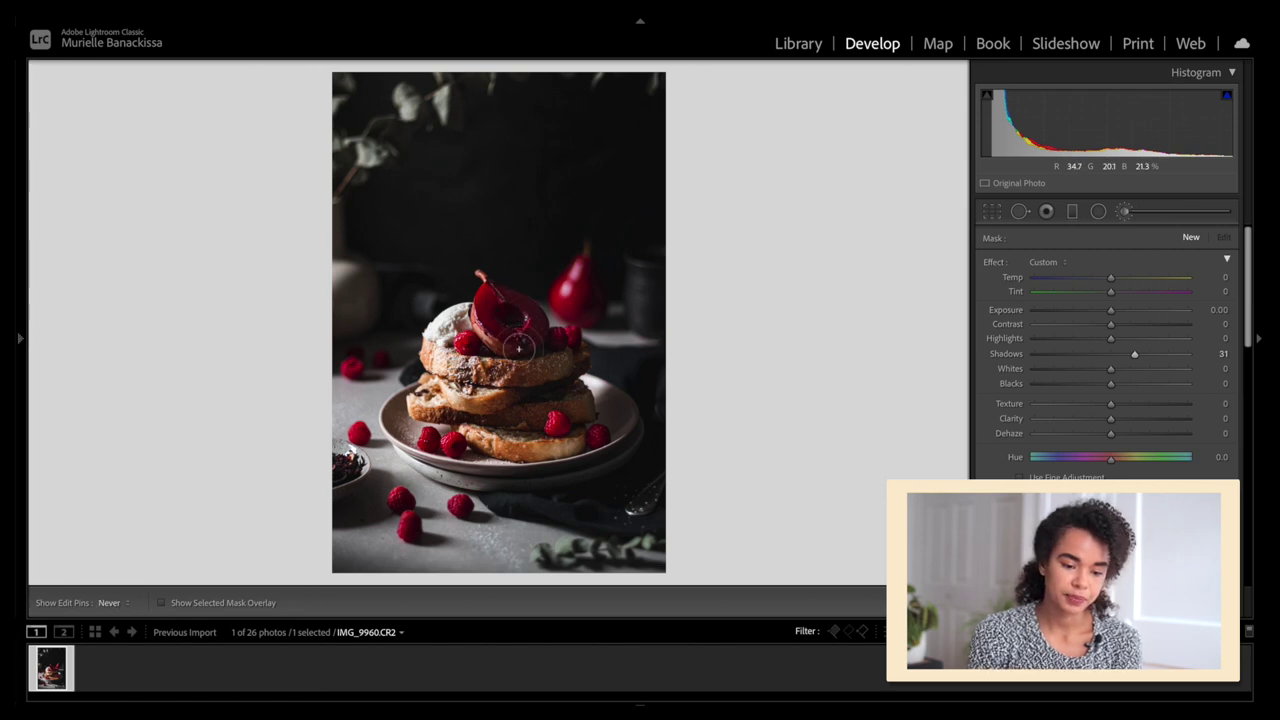
key("h")
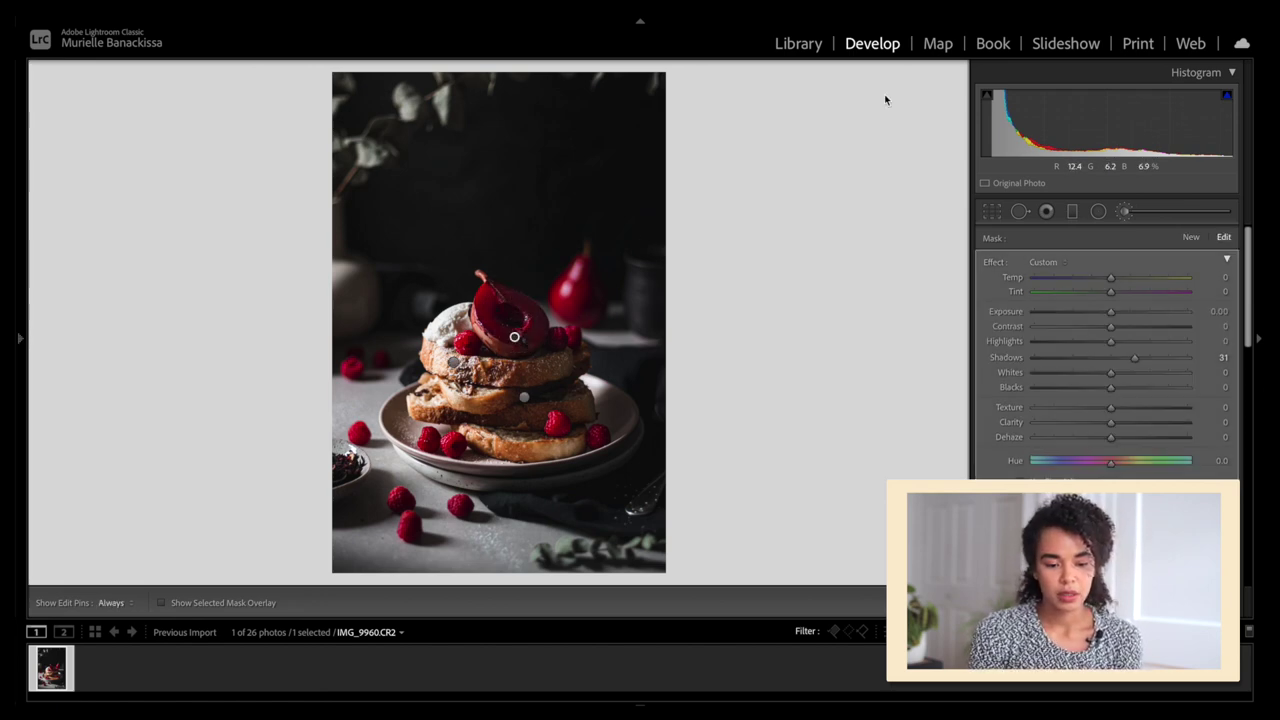
key("k")
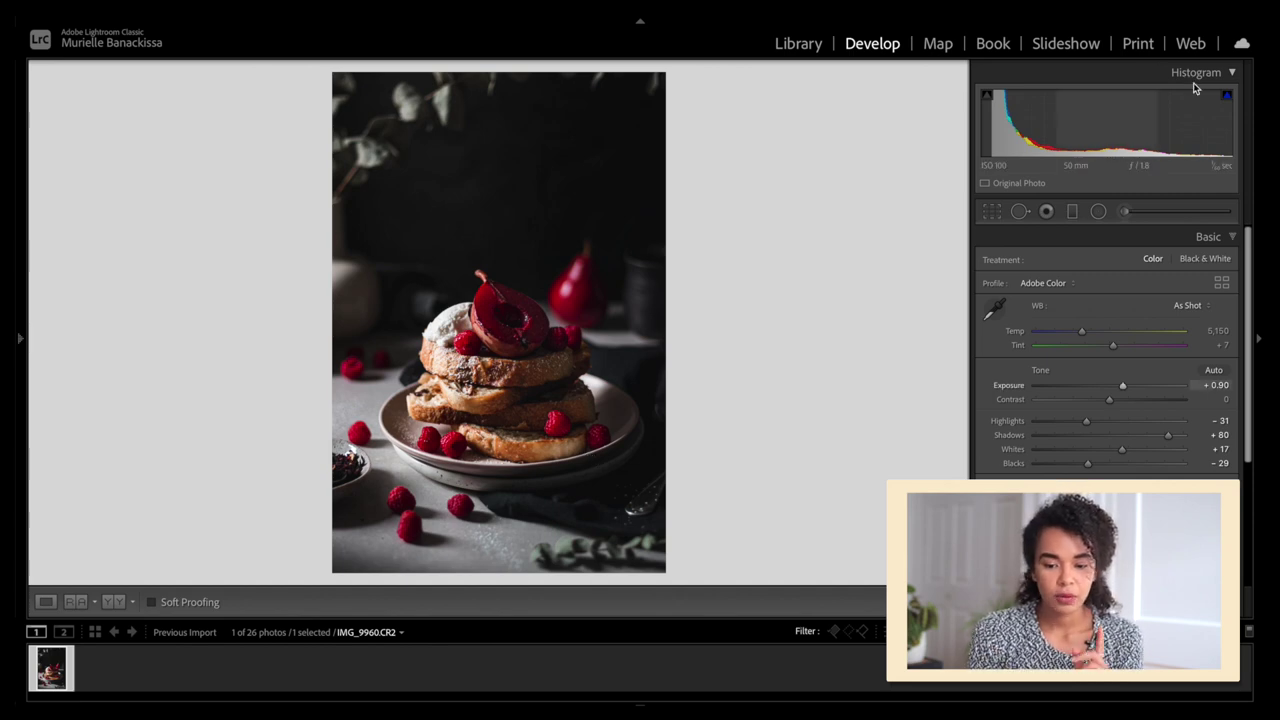
Brush the background pear with a mask set to Shadows −100 and Highlights −33
left_click(1123, 212)
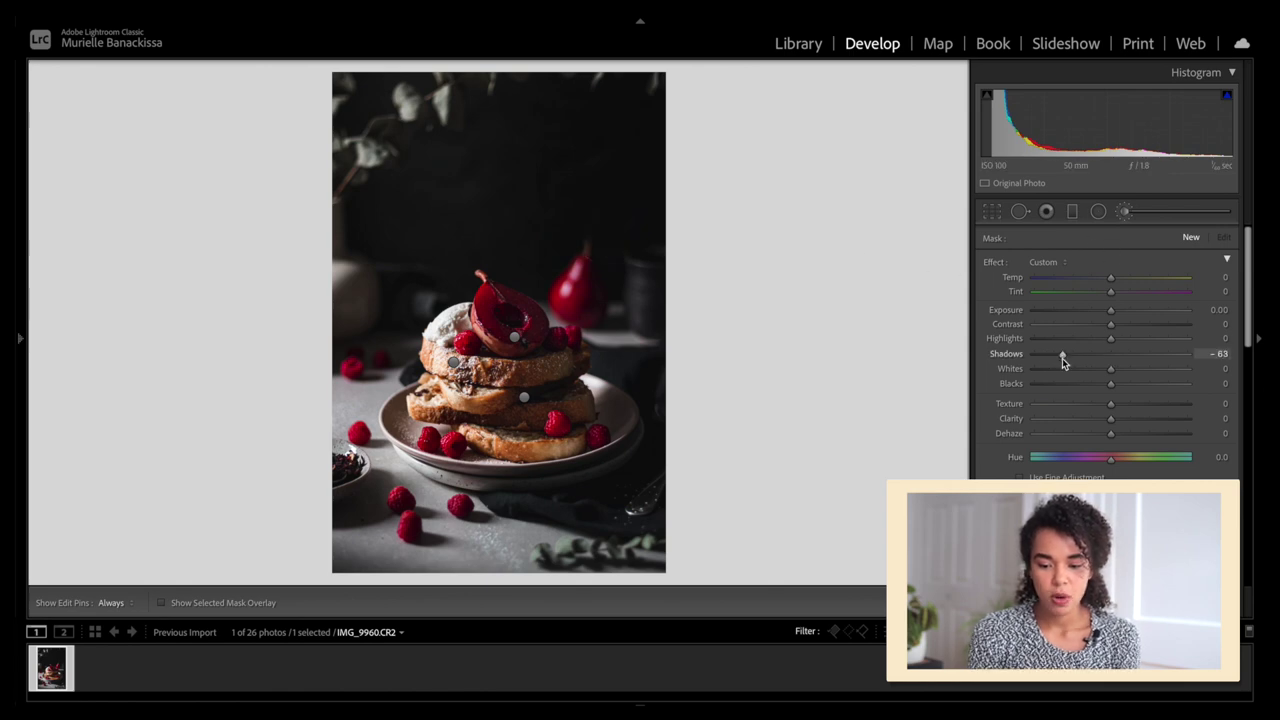
left_click_drag(1062, 358, 1066, 358)
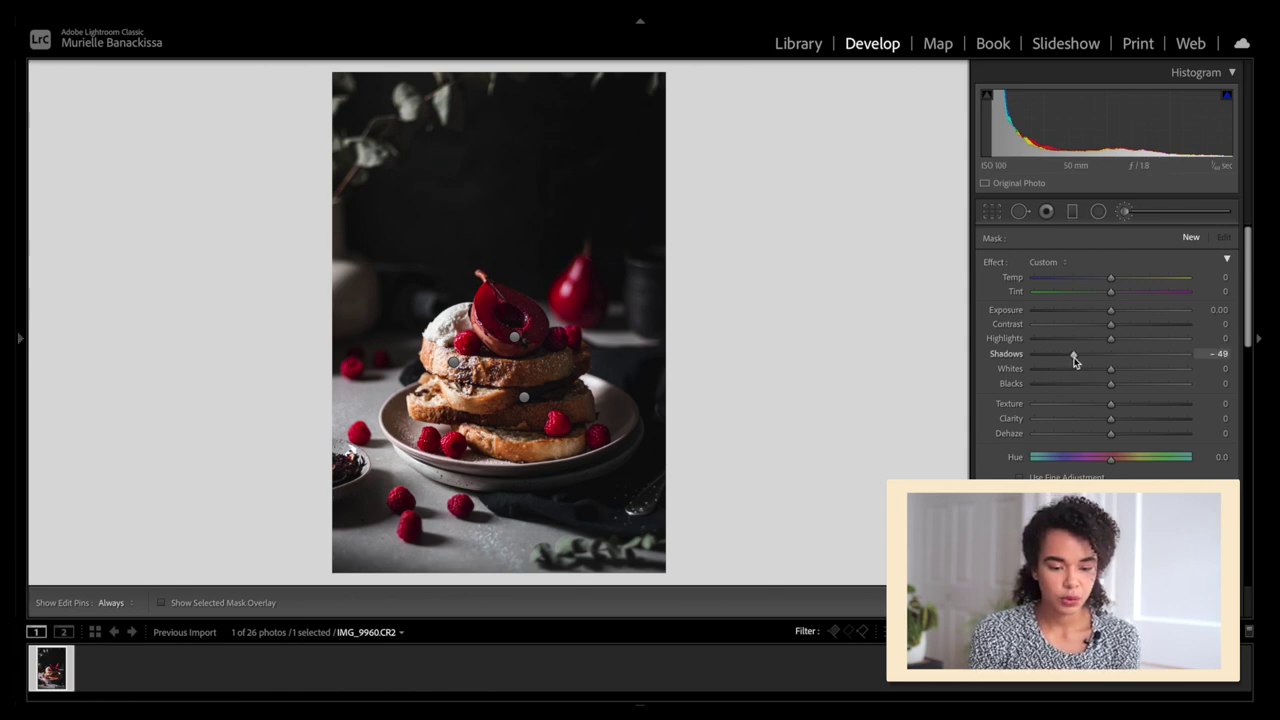
key("h")
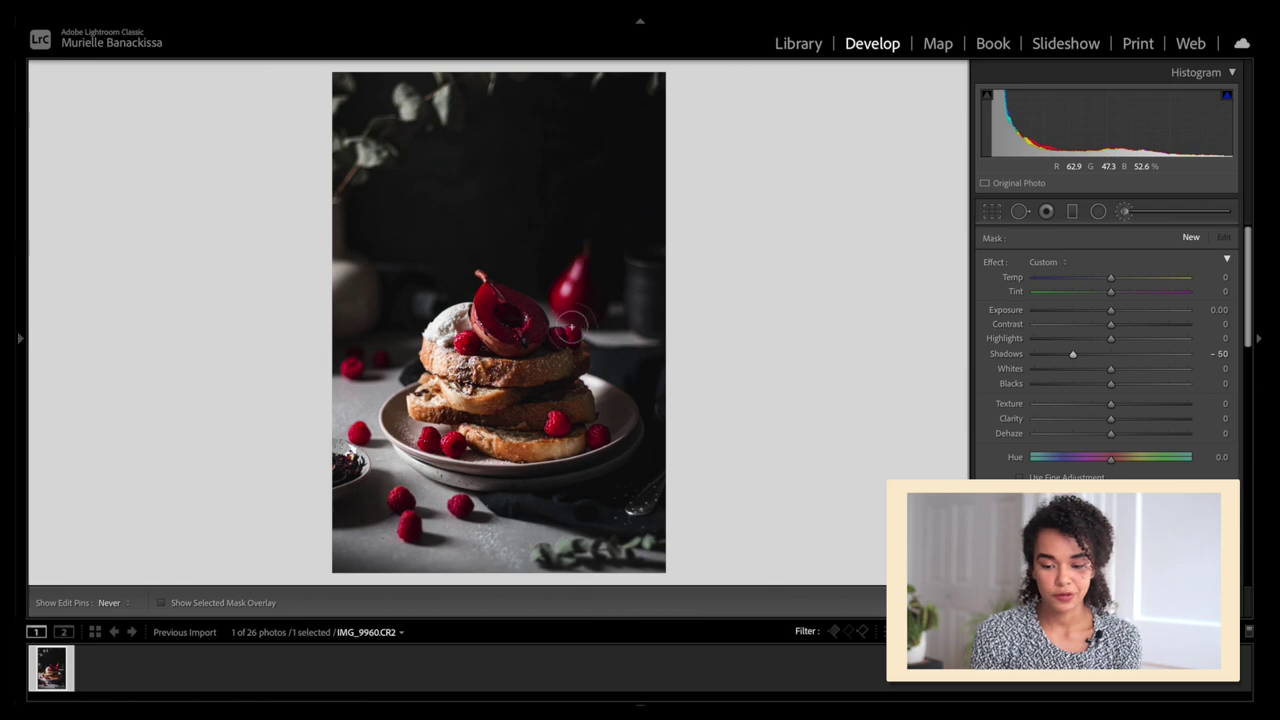
key("h")
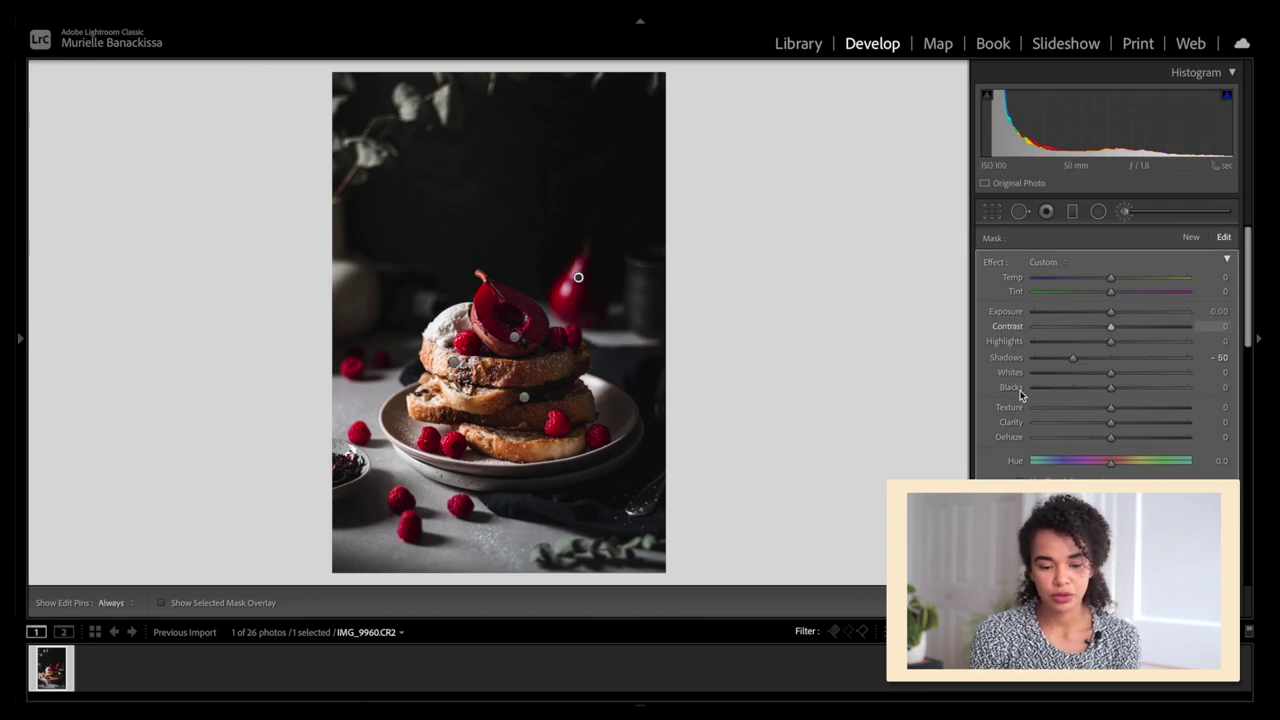
left_click_drag(1078, 361, 1010, 364)
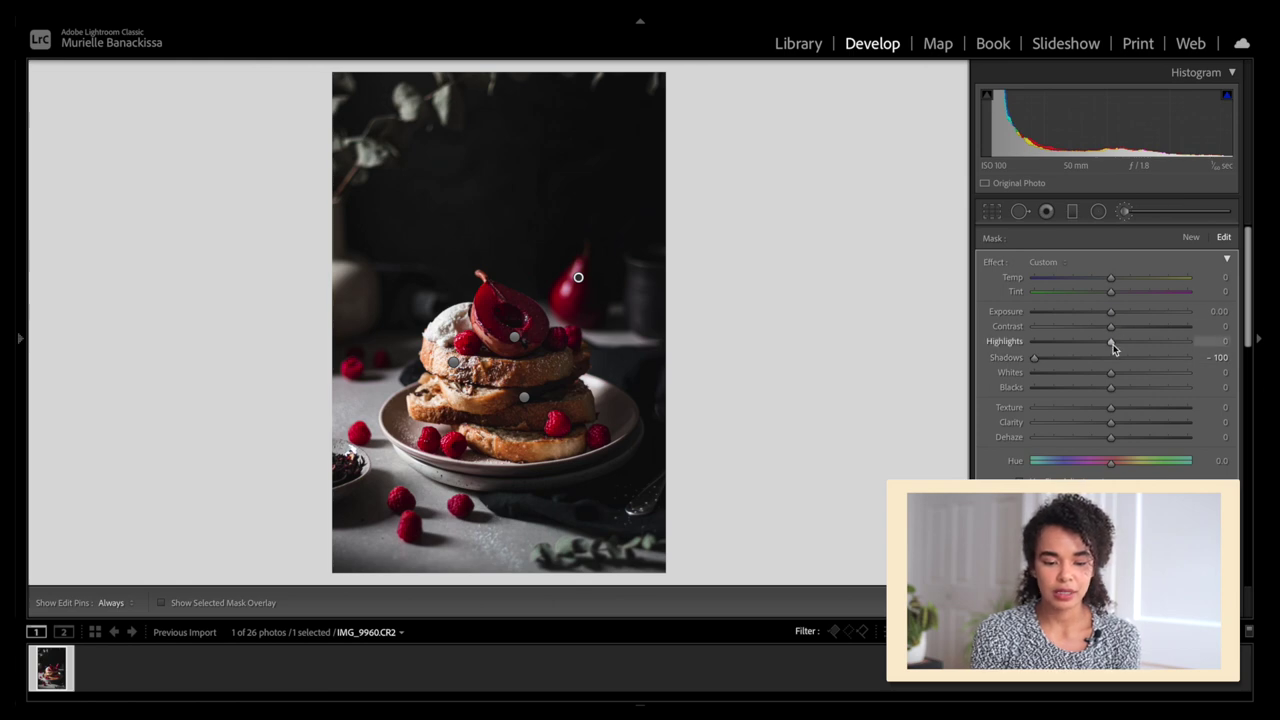
mouse_move(1110, 342)
left_mouse_down()
mouse_move(1061, 342)
mouse_move(1086, 345)
left_mouse_up()
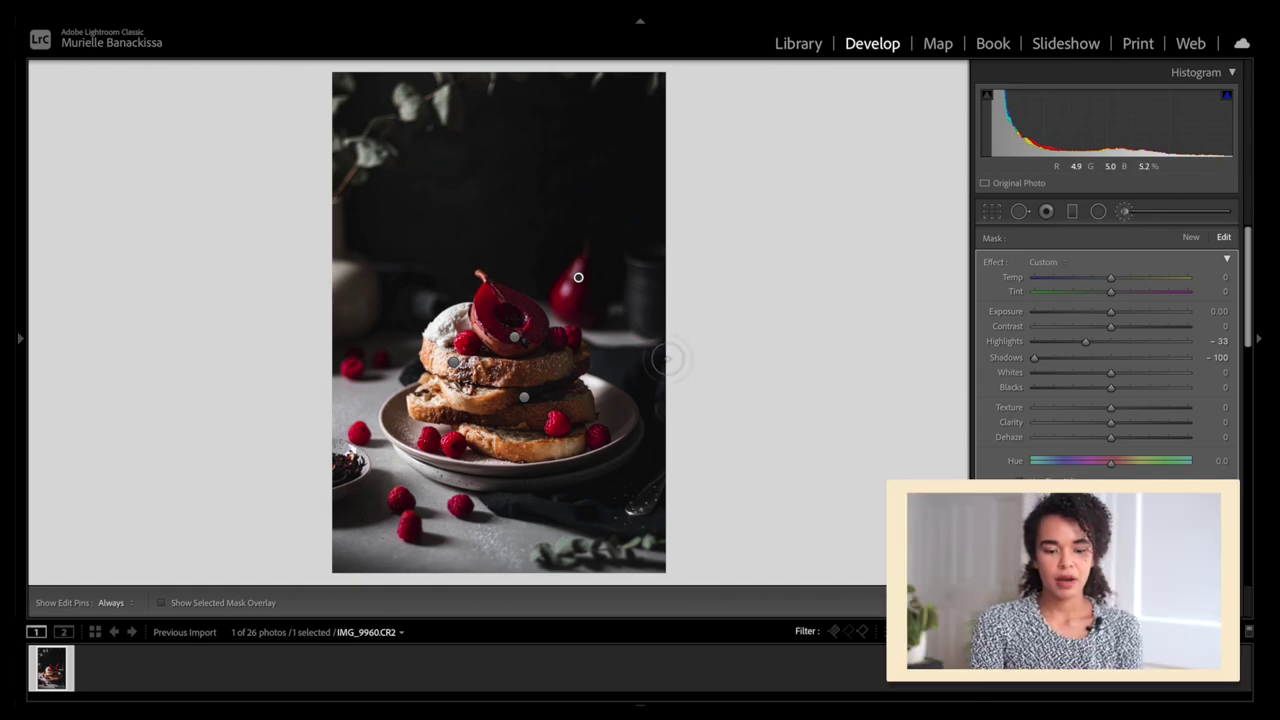
key("shift+w")
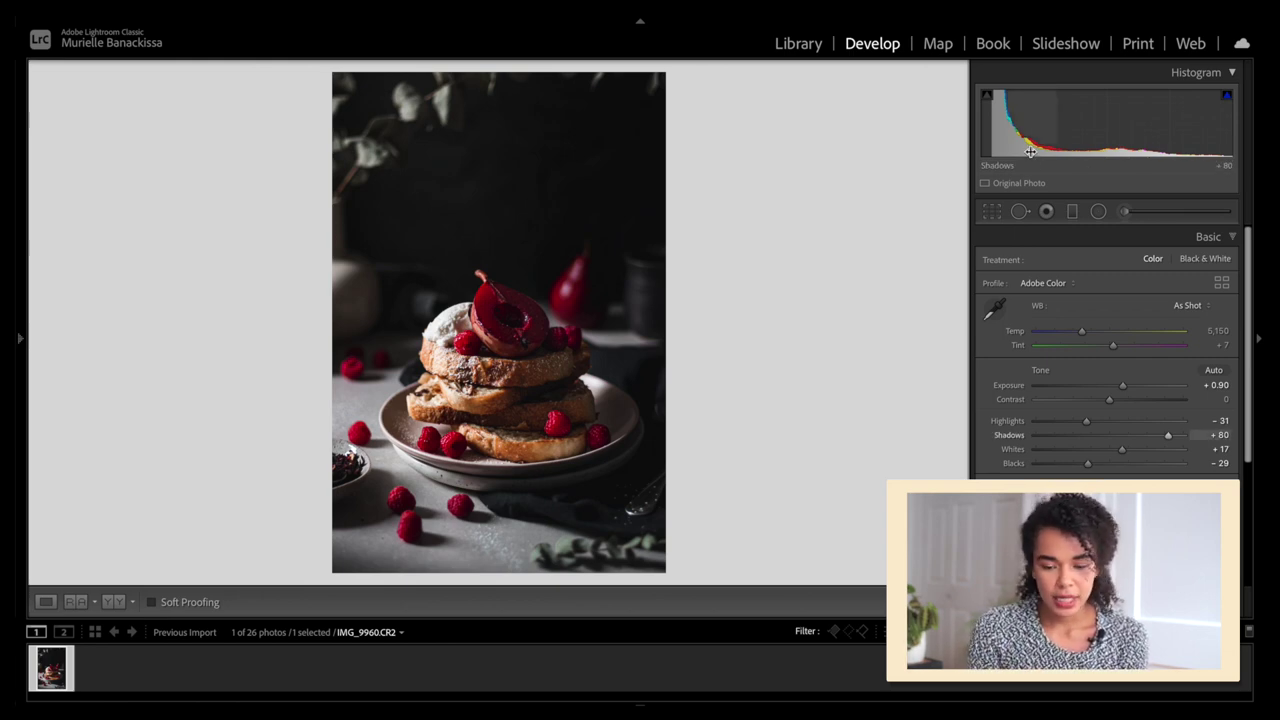
Paint the sliced pear atop the stack with a new mask at Highlights −91, Shadows 0
left_click(1126, 211)
left_click(1040, 338)
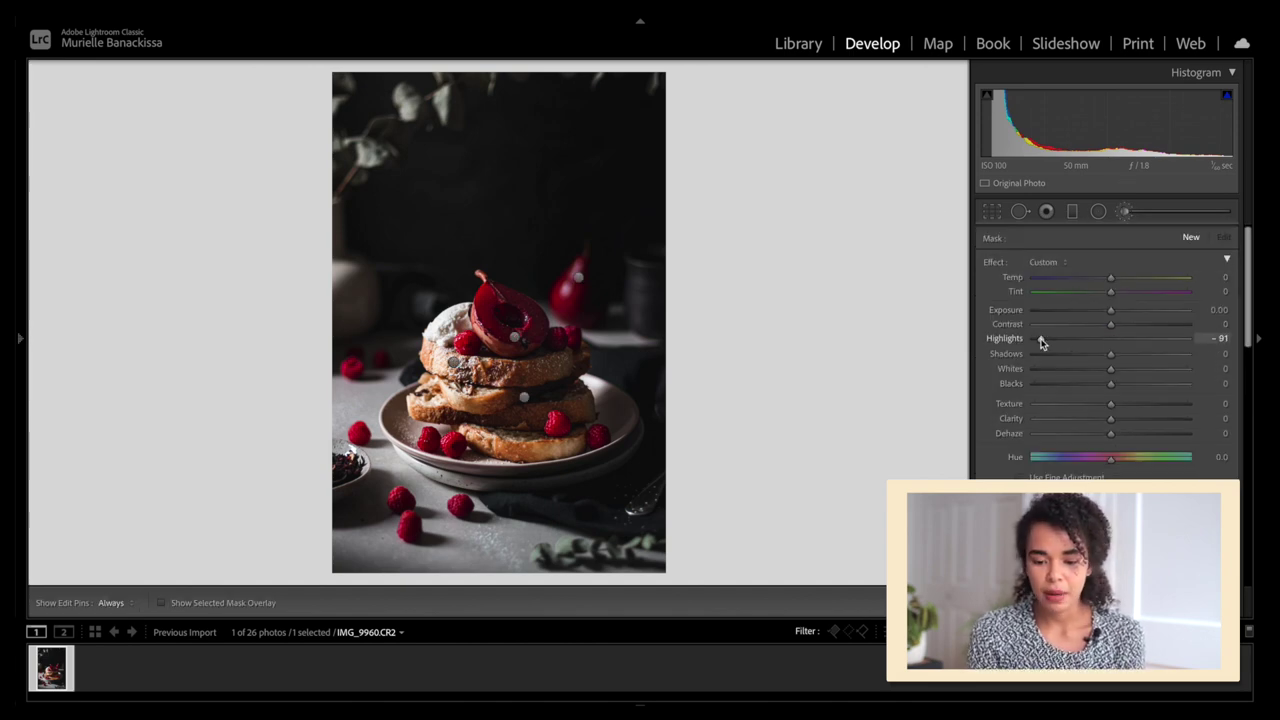
double_click(1003, 354)
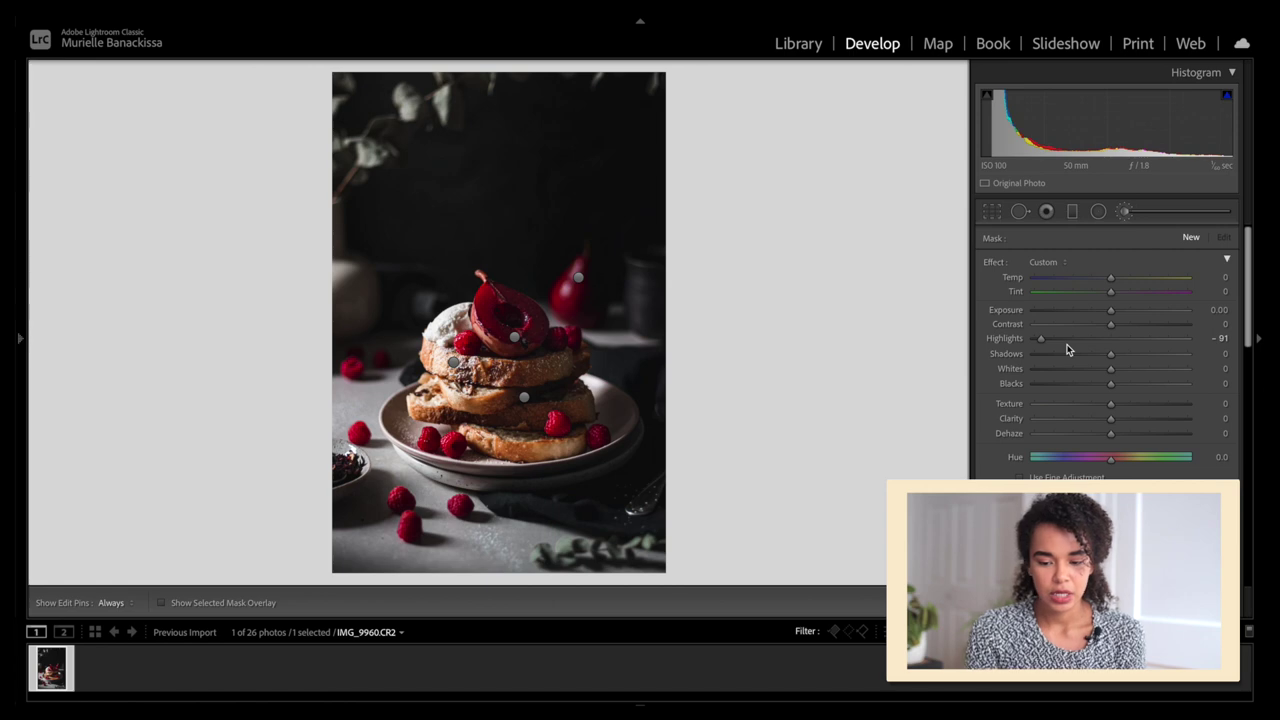
key("h")
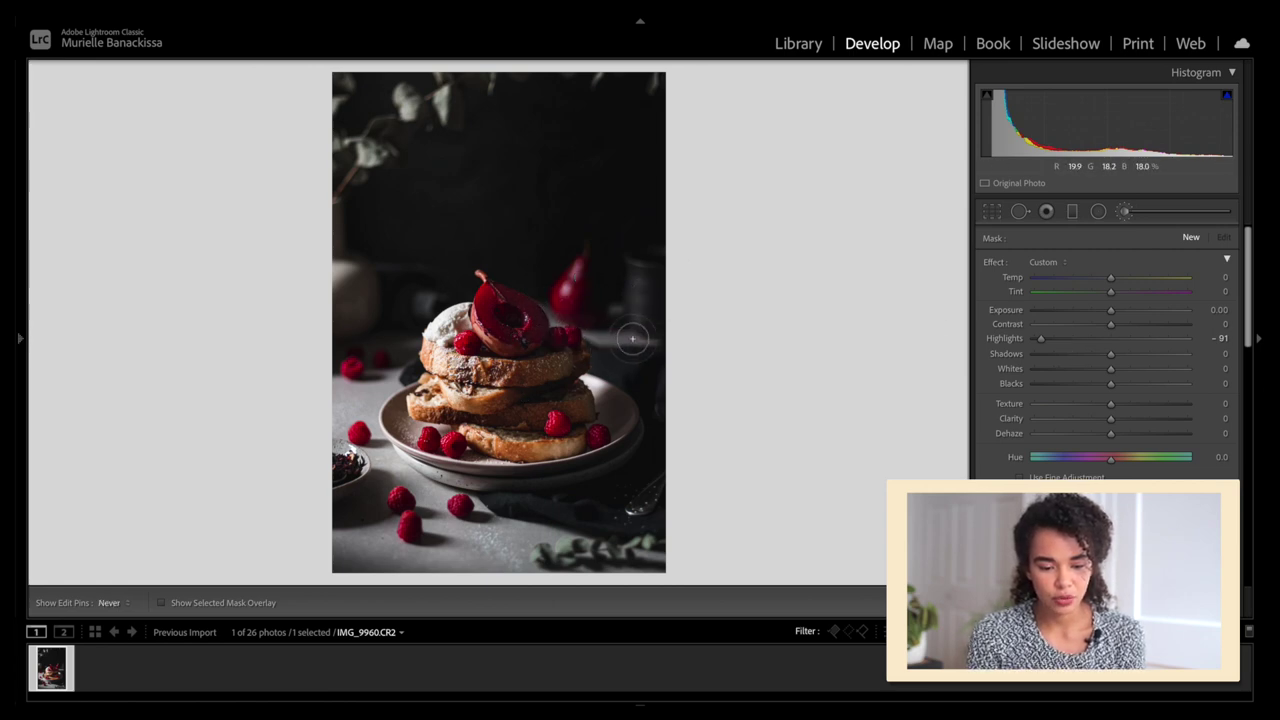
left_click_drag(547, 308, 561, 318)
key("h")
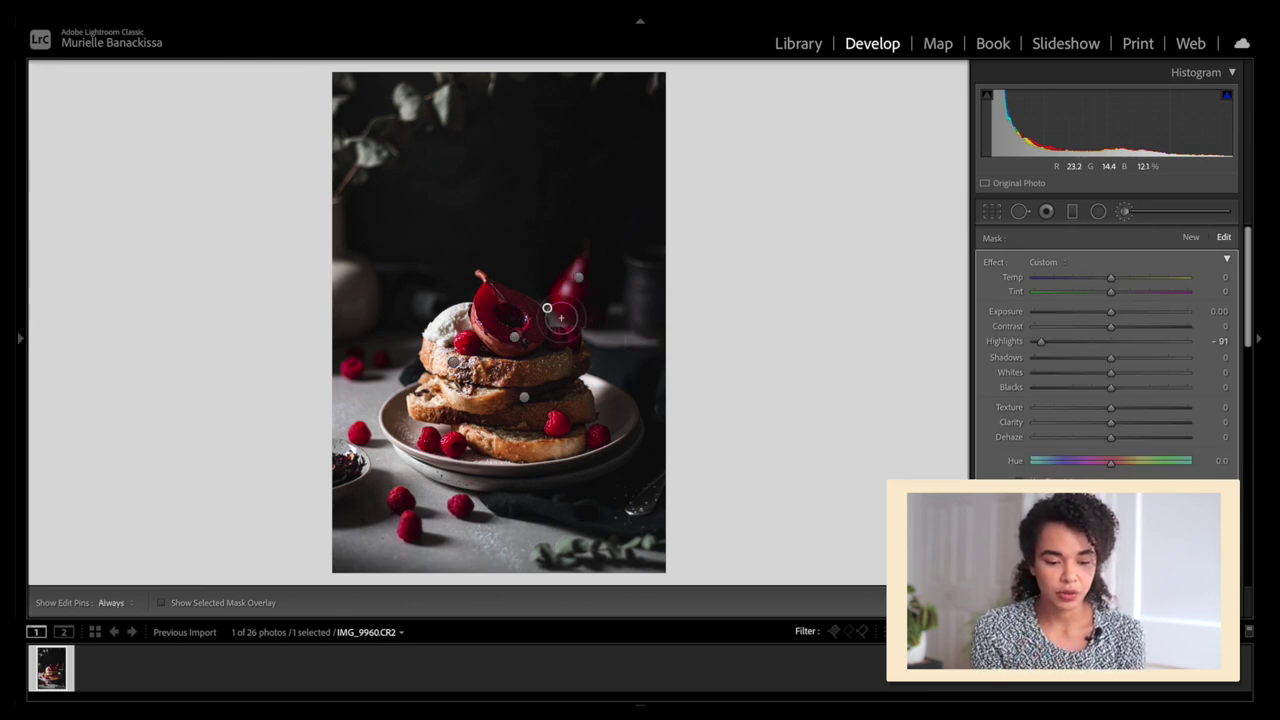
key("h")
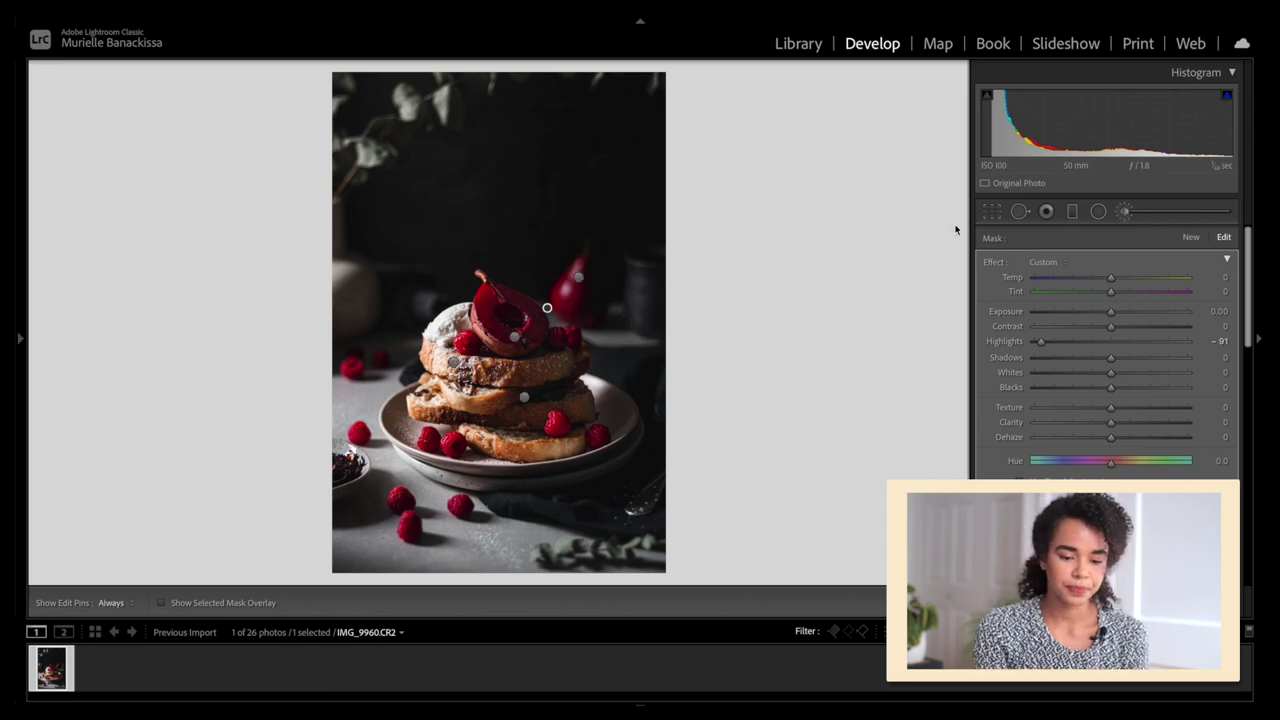
key("k")
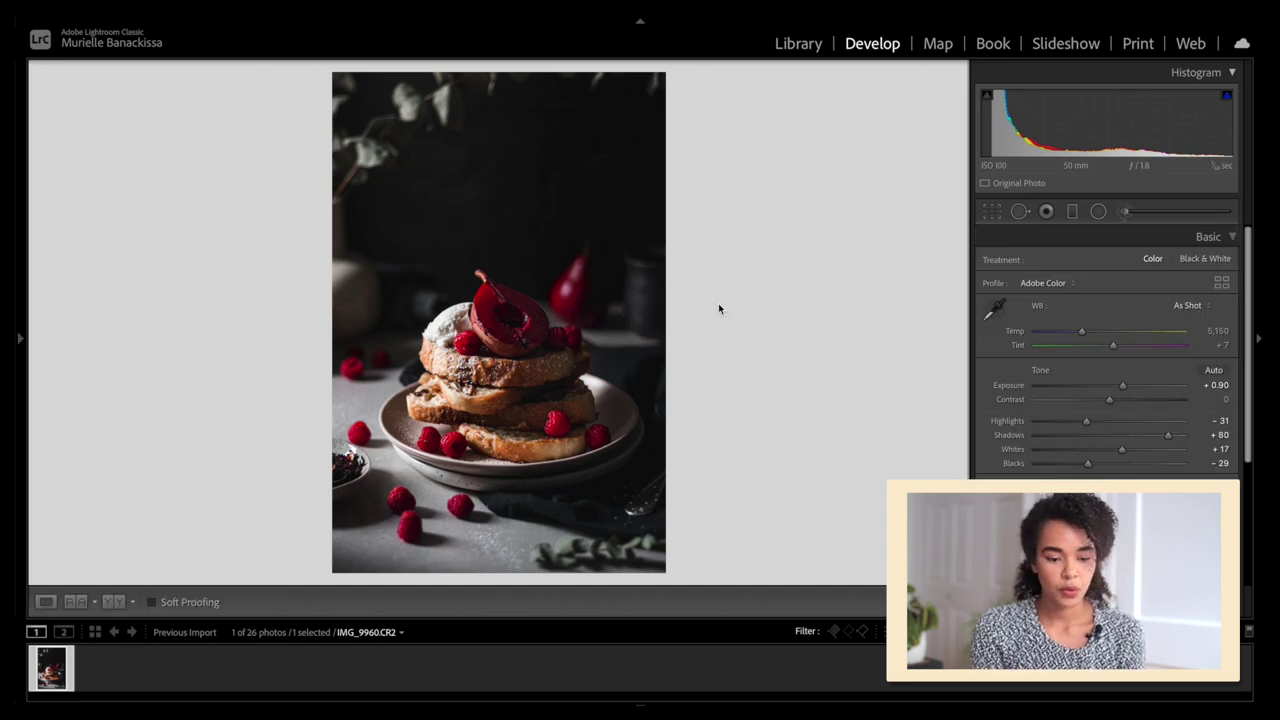
Add a Highlights −50 graduated filter from the top, plus another rising from the bottom edge
left_click(1074, 213)
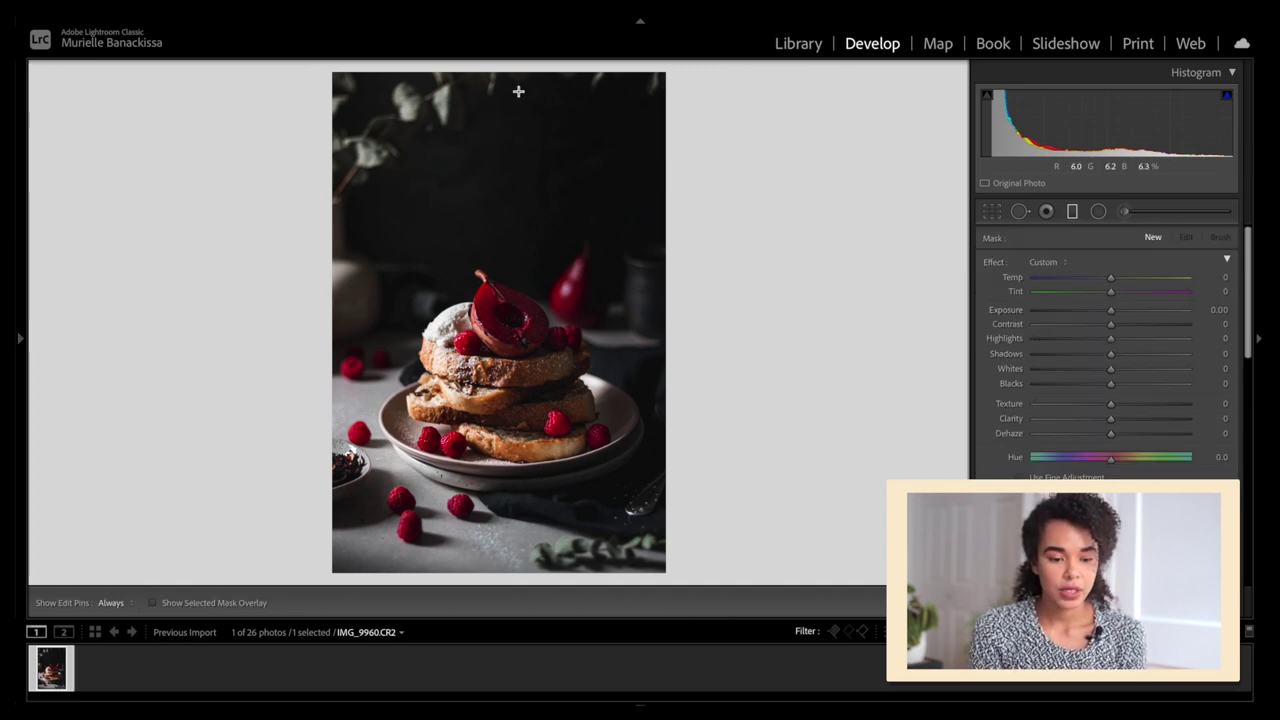
left_click_drag(520, 86, 517, 289)
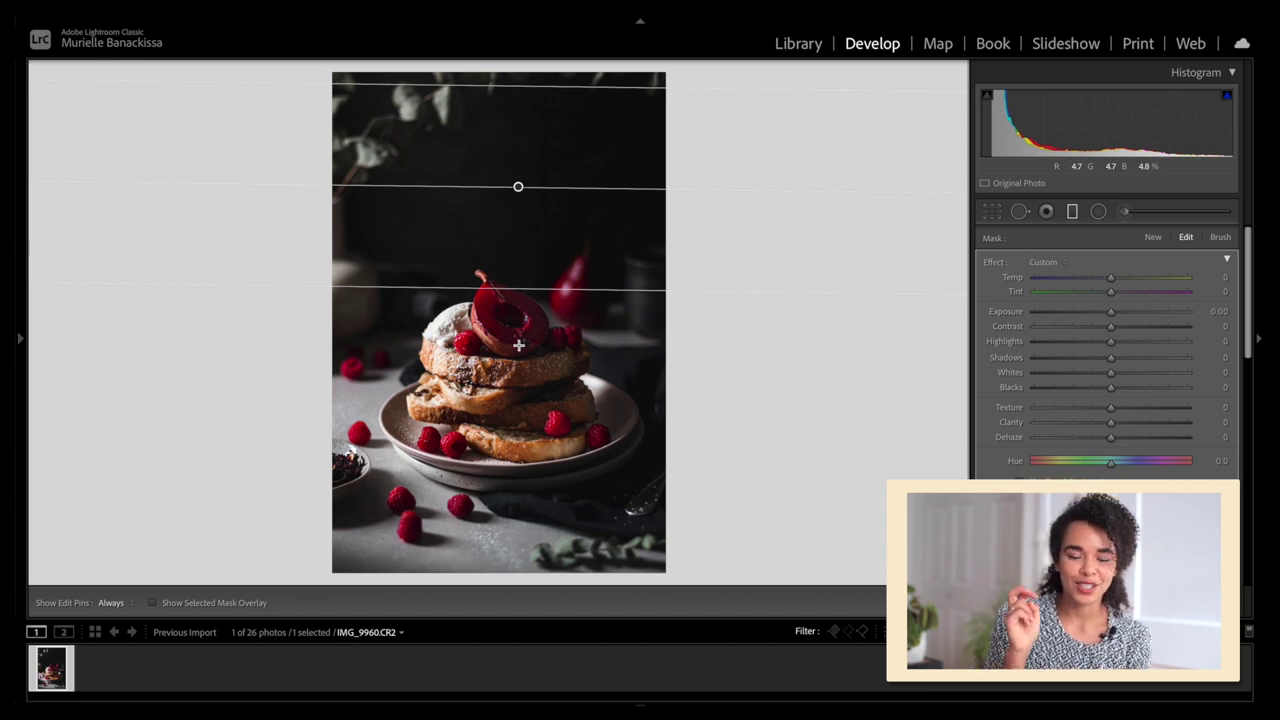
left_click(1046, 341)
left_click_drag(1054, 342, 1071, 343)
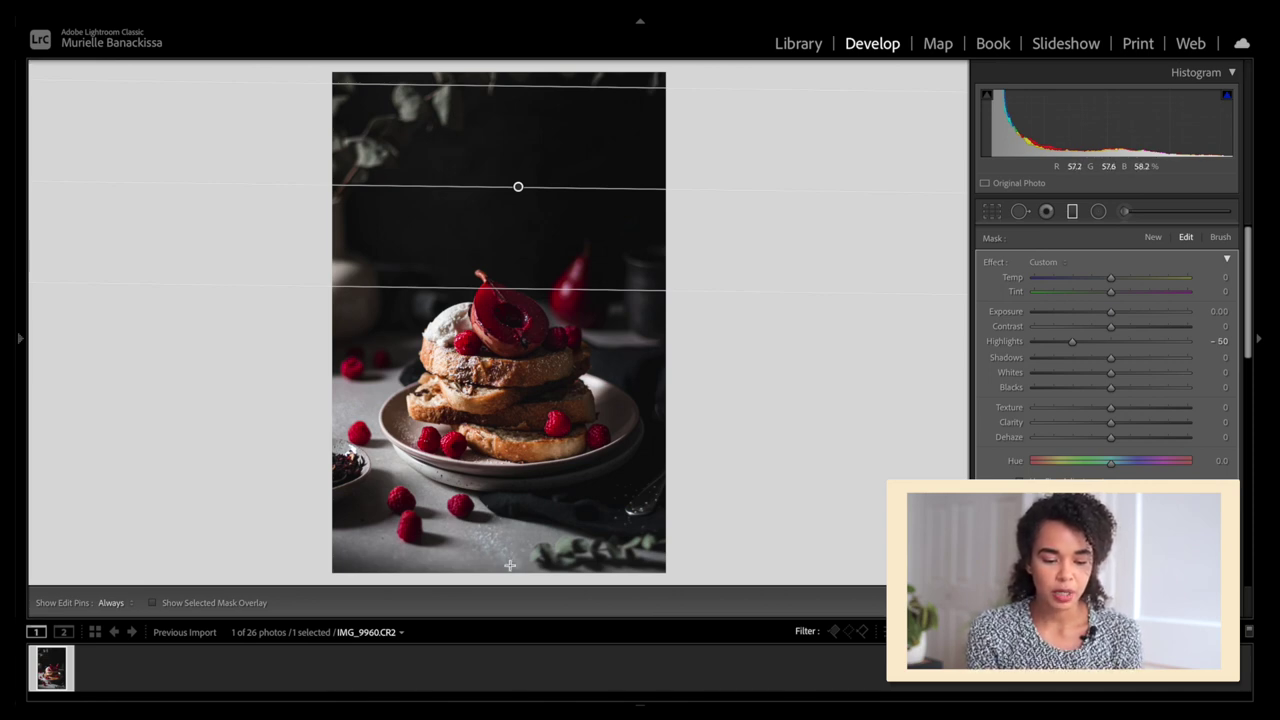
left_click_drag(510, 562, 513, 450)
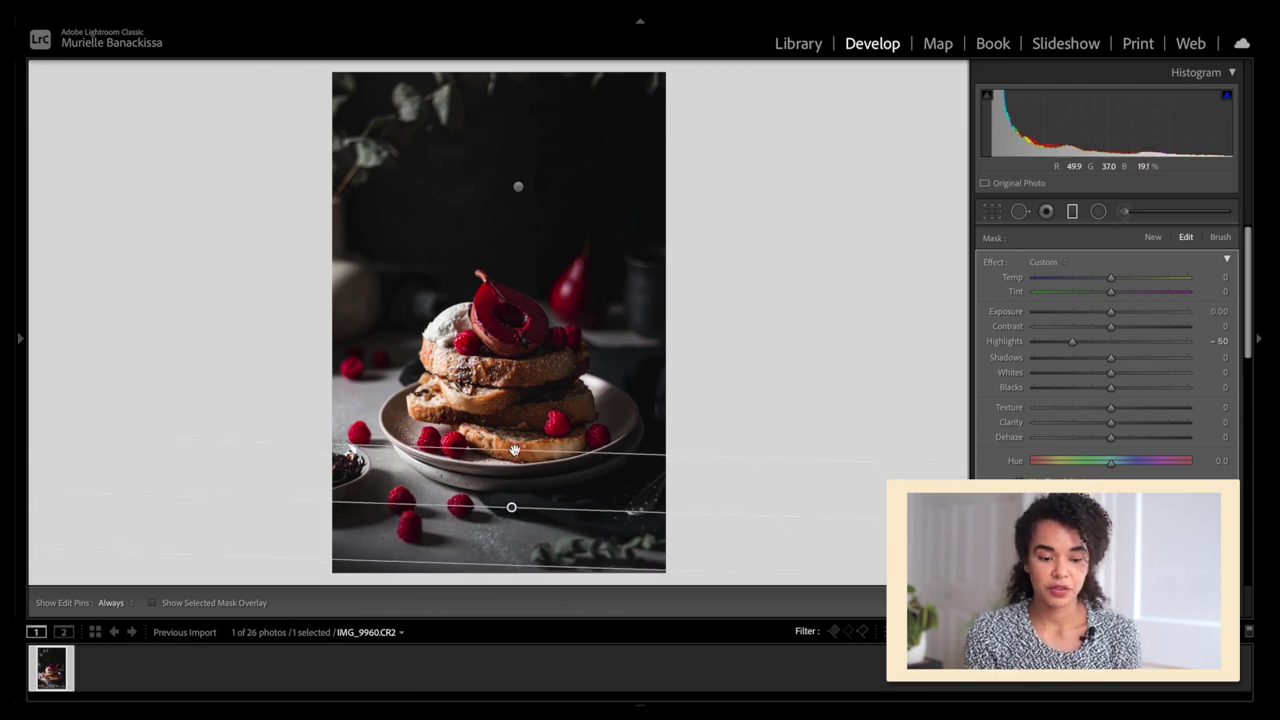
left_click(1073, 212)
left_click(1074, 214)
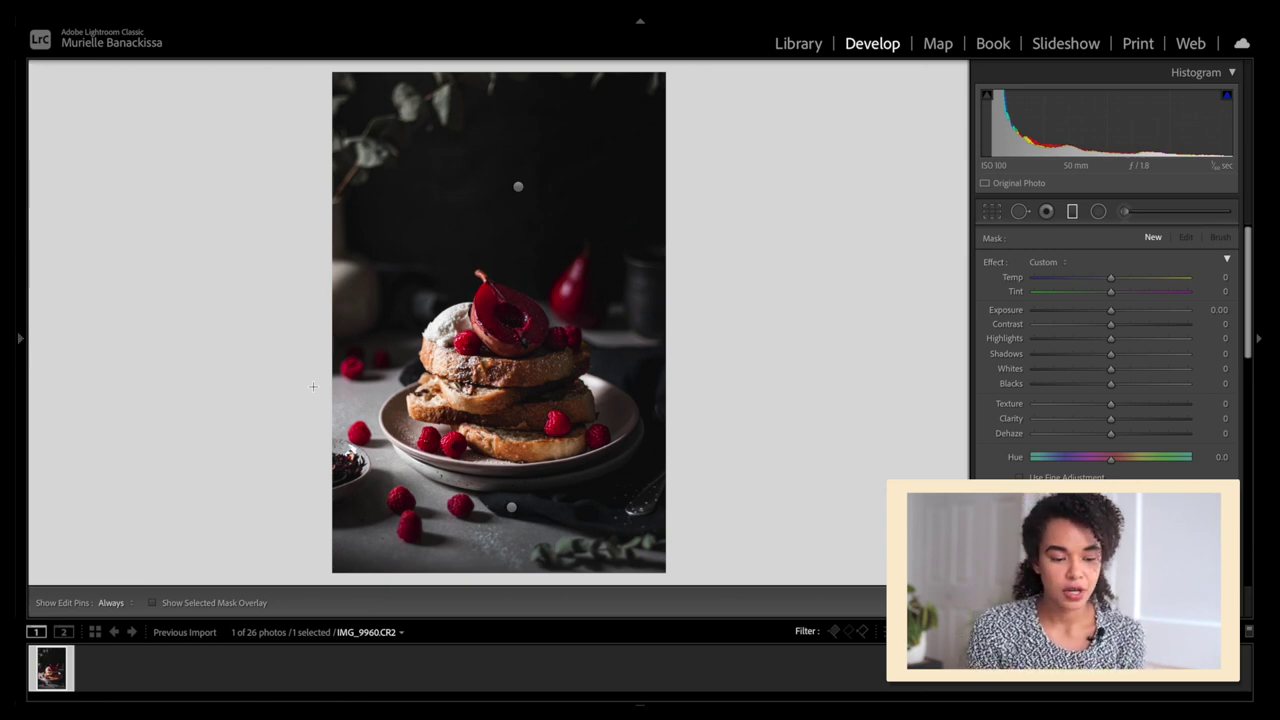
Drag a graduated filter in from the left edge with Highlights at −35
left_click_drag(326, 387, 503, 392)
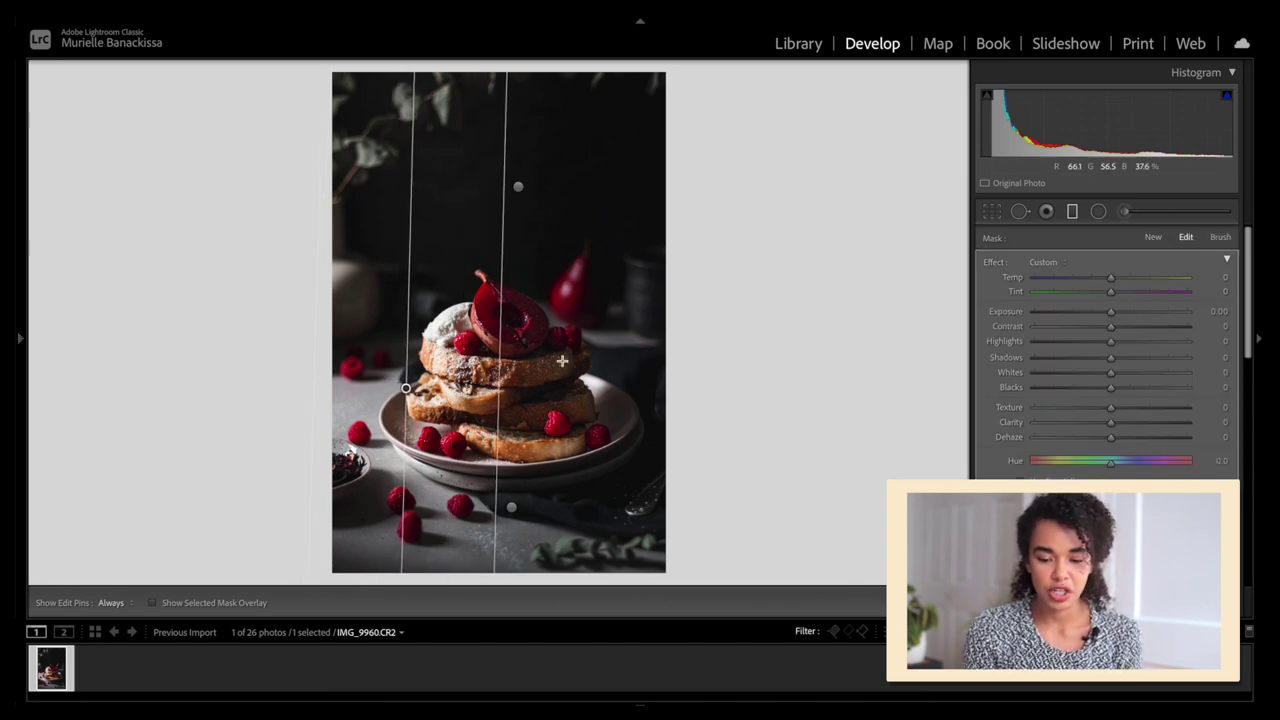
left_click(1043, 342)
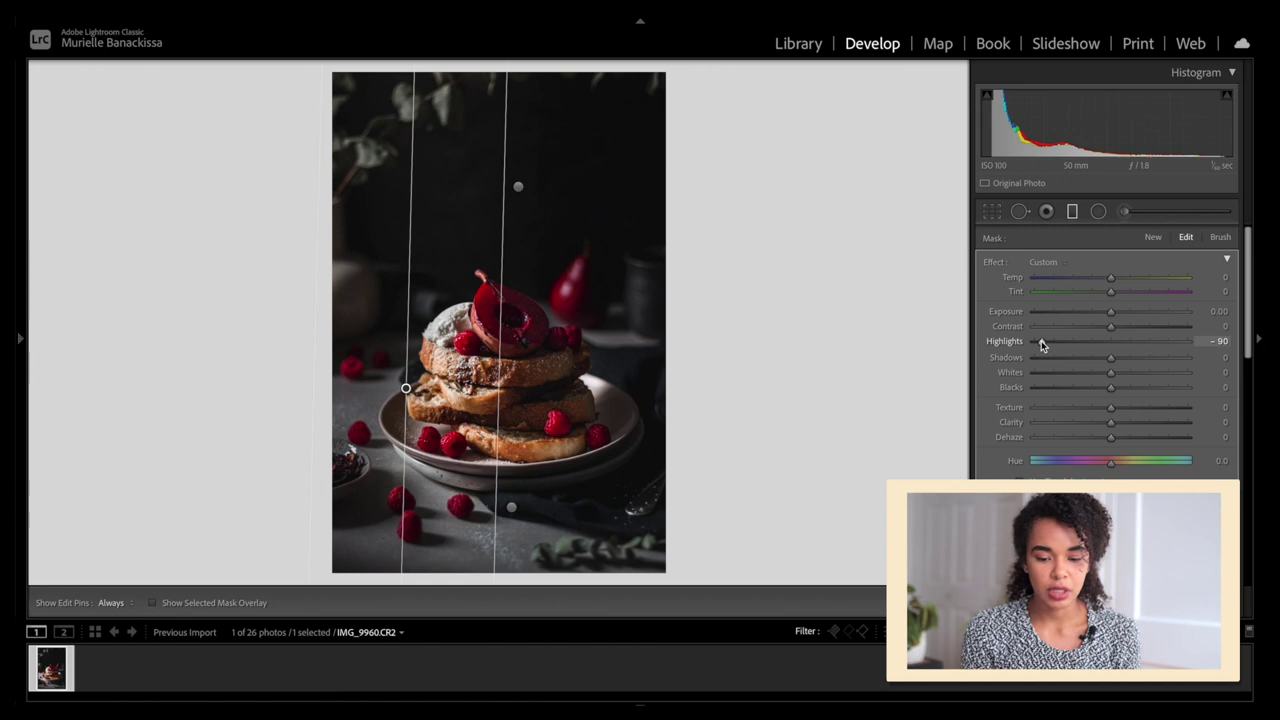
left_click(1085, 342)
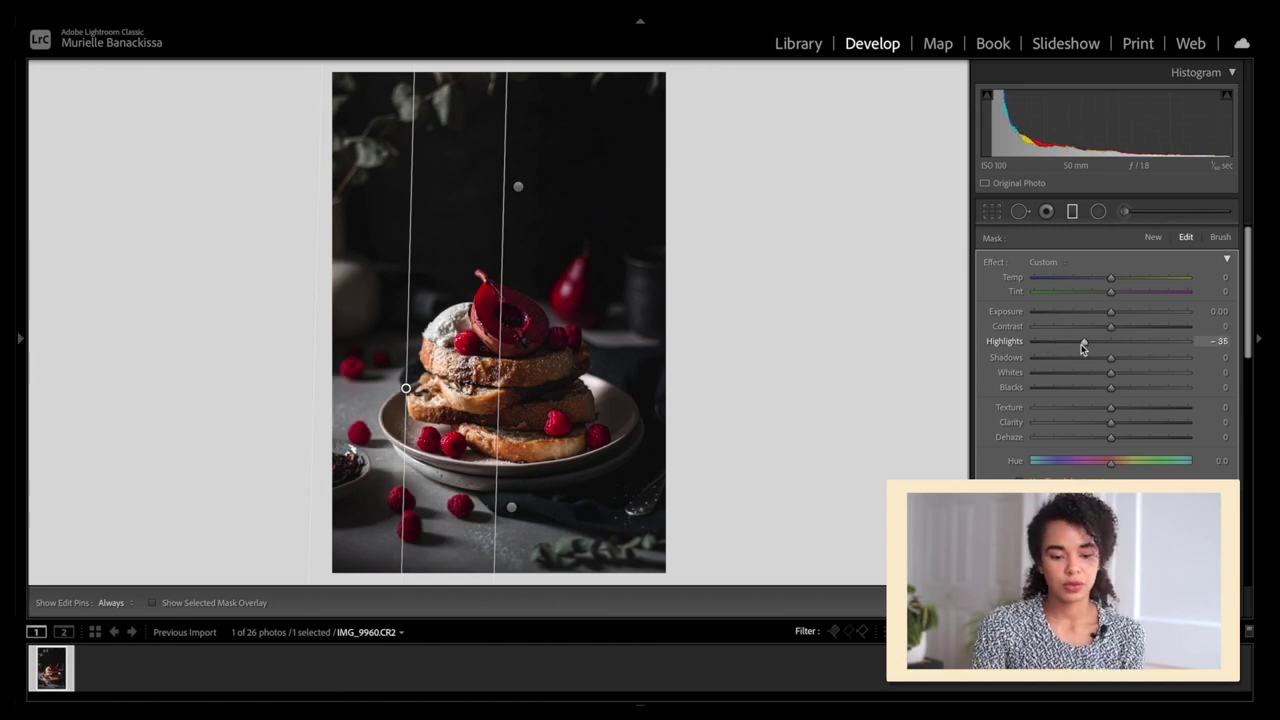
key("m")
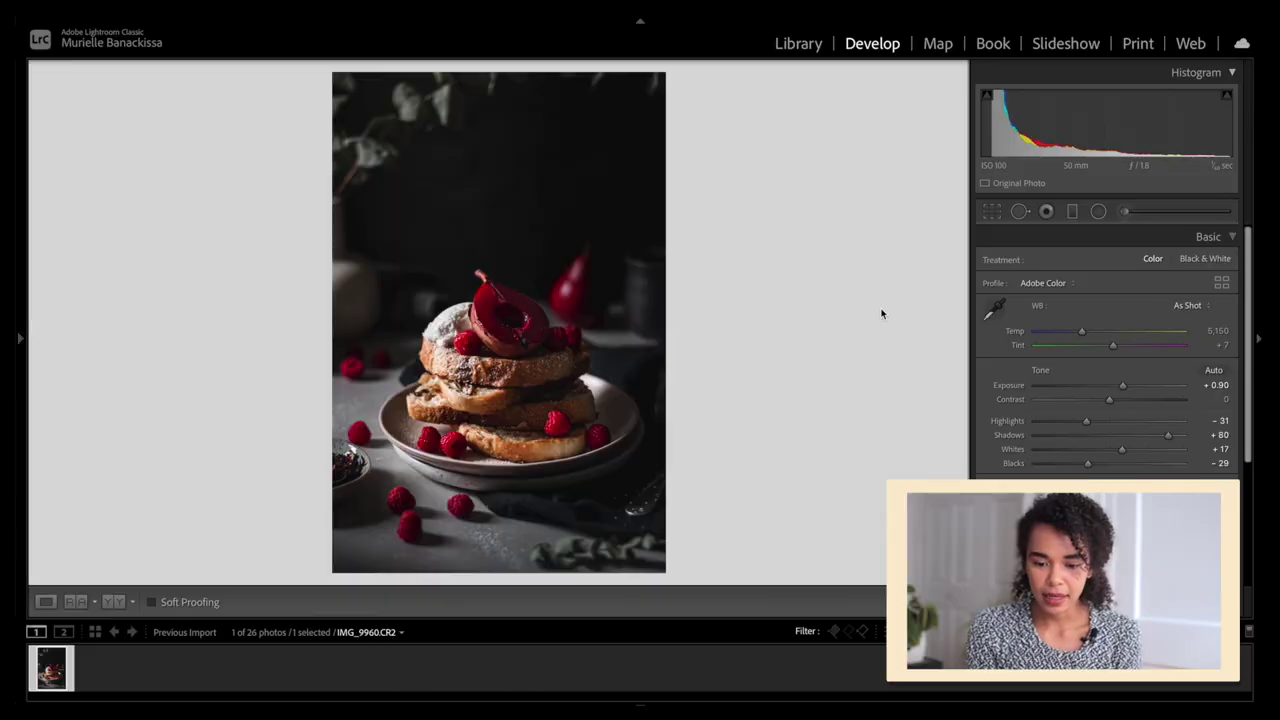
Draw a radial filter ellipse around the toast stack, stretching it taller and wider
left_click(1098, 212)
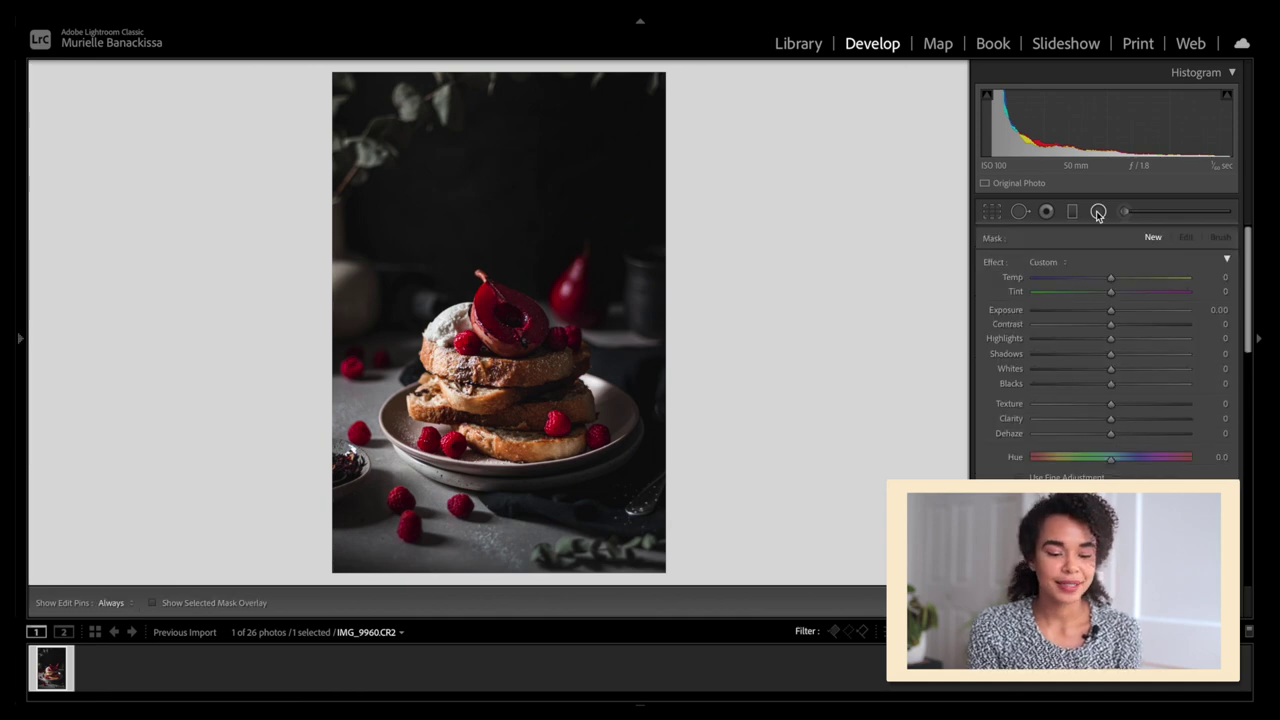
left_click_drag(479, 281, 582, 486)
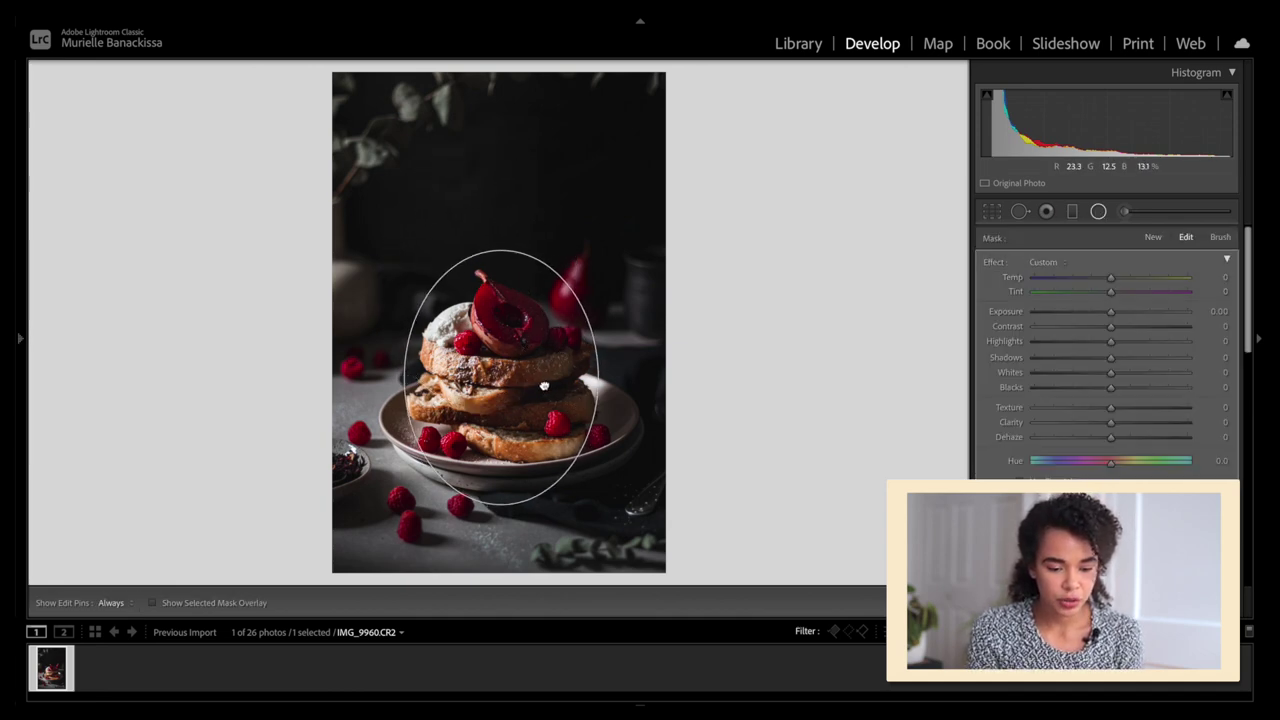
left_click_drag(596, 374, 609, 376)
left_click_drag(498, 250, 498, 236)
key("o")
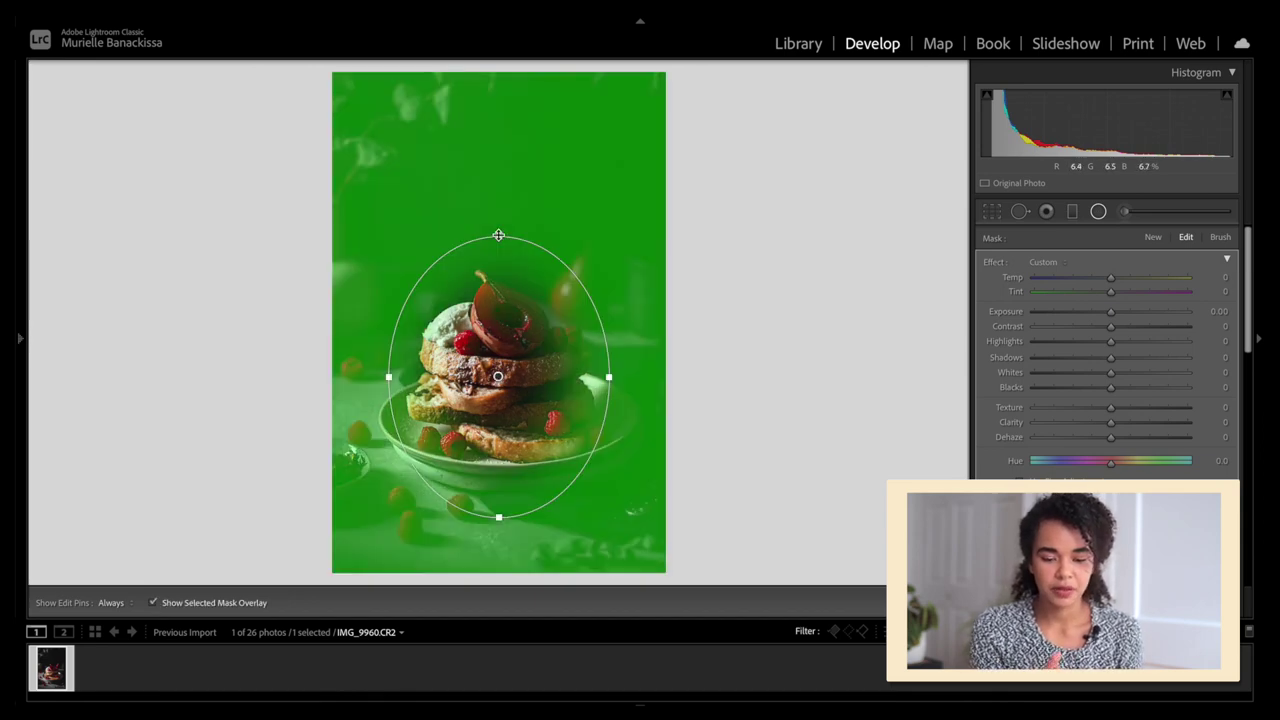
left_click_drag(500, 236, 499, 197)
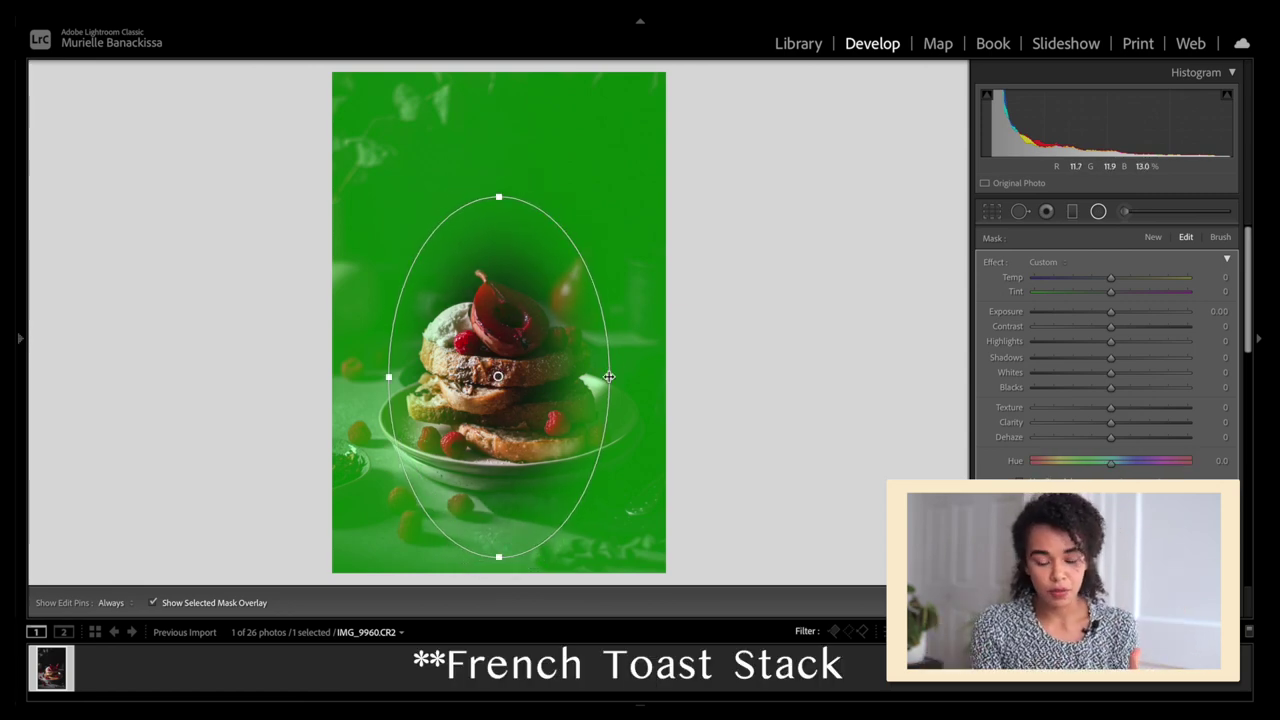
left_click_drag(609, 377, 668, 377)
left_click_drag(519, 310, 526, 300)
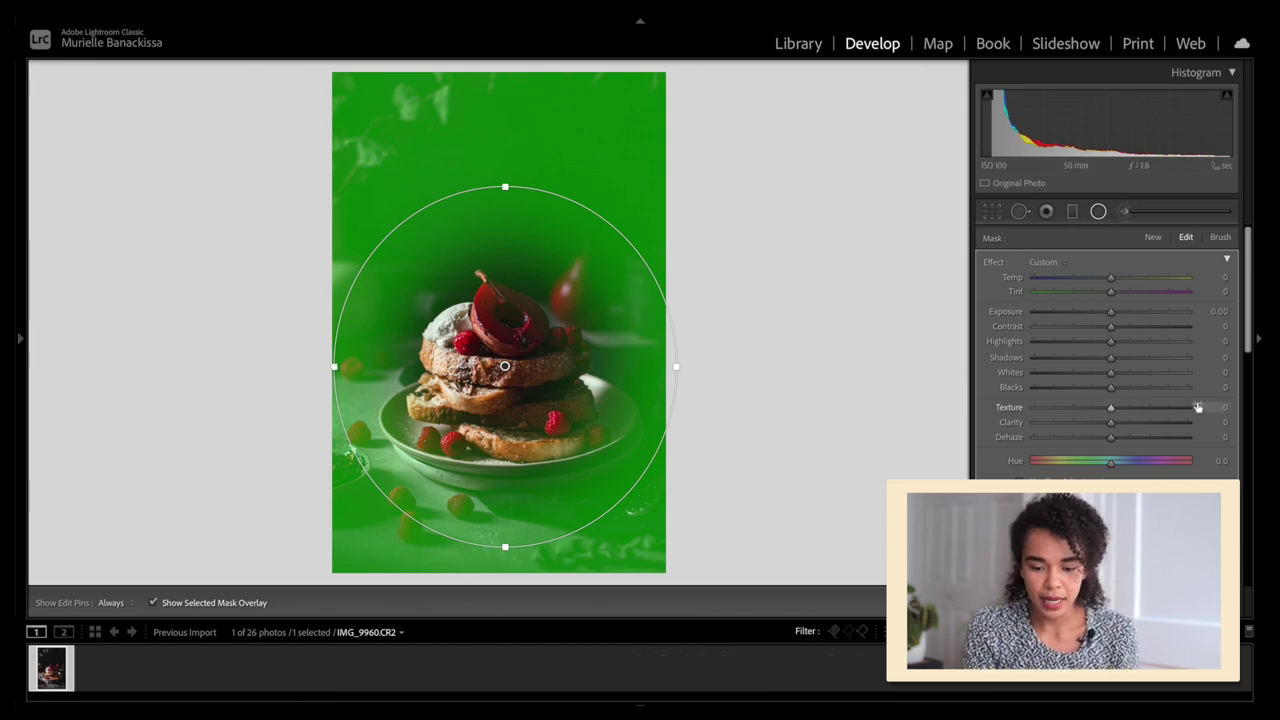
scroll(1068, 411, "down", 3)
scroll(1068, 411, "up", 4)
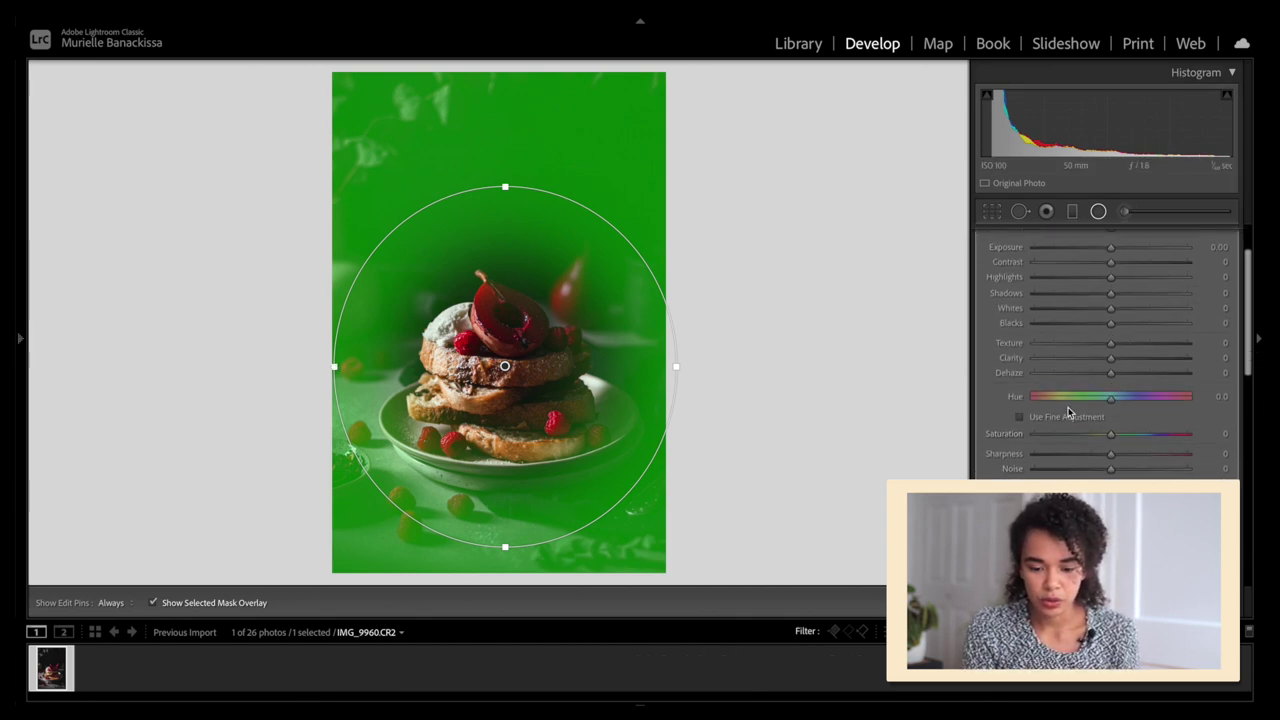
key("o")
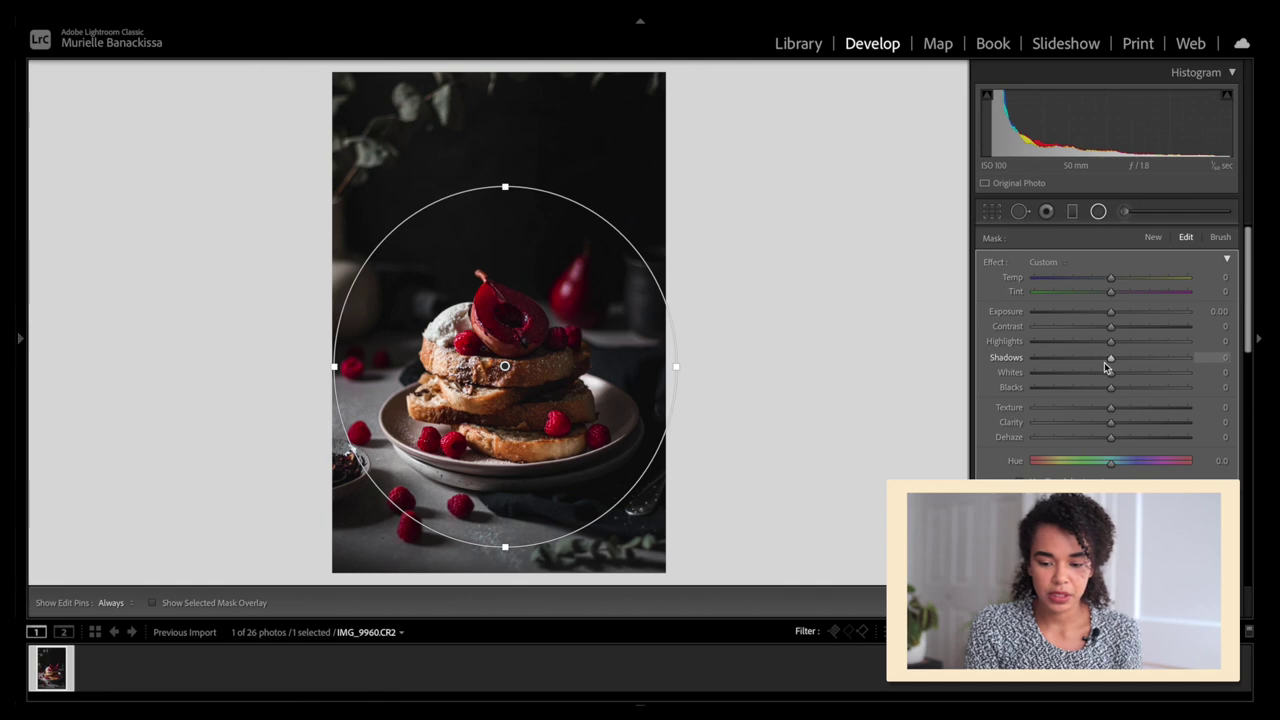
Lower the radial mask's Shadows to about −65 and narrow its ellipse
left_click_drag(1105, 357, 1060, 365)
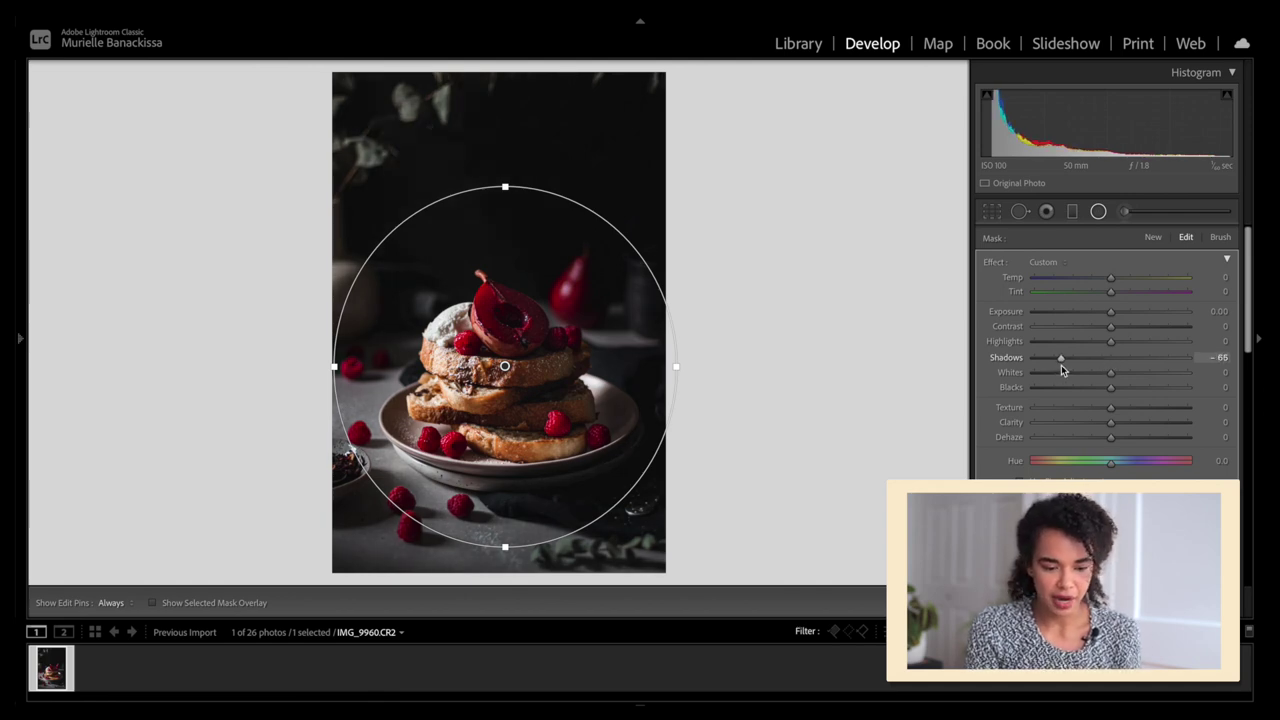
left_click_drag(678, 368, 644, 369)
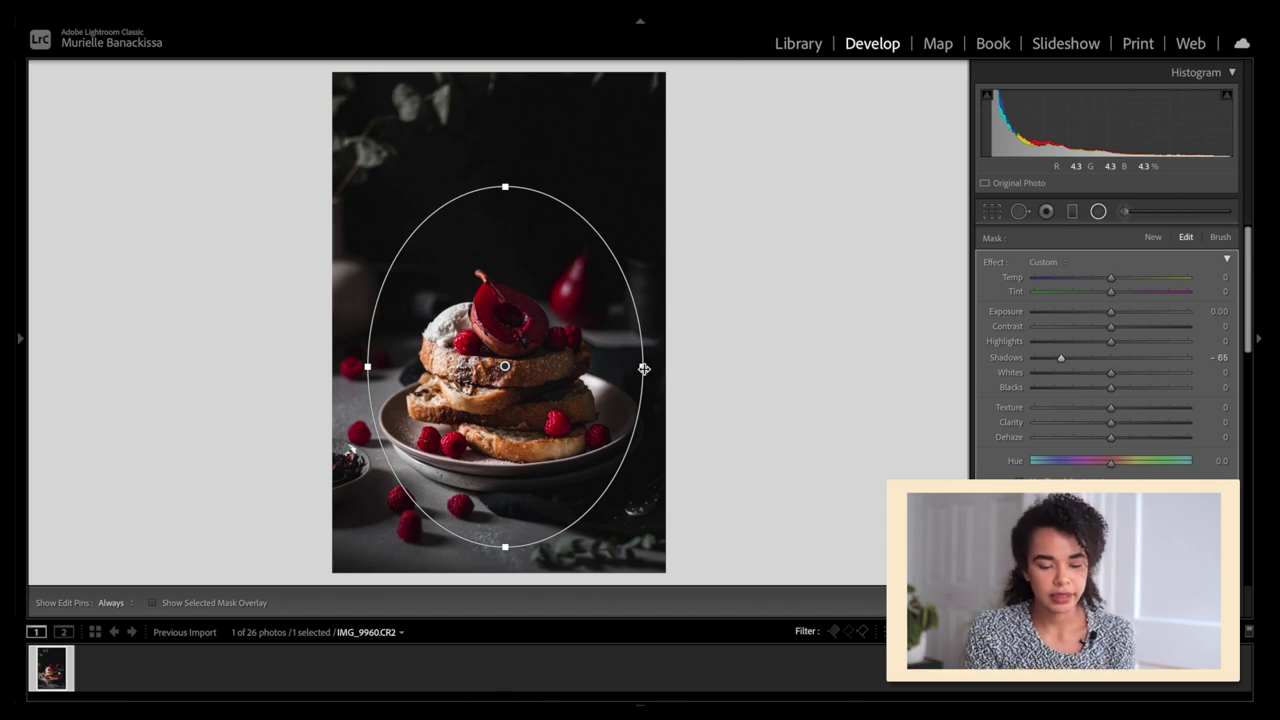
left_click(1098, 211)
Draw a second radial ellipse centred over the French toast stack
left_click(1098, 211)
mouse_move(466, 300)
left_mouse_down()
mouse_move(598, 442)
mouse_move(590, 434)
left_mouse_up()
left_click_drag(503, 364, 540, 422)
Invert the new radial mask so it affects the stack inside the ellipse
key("o")
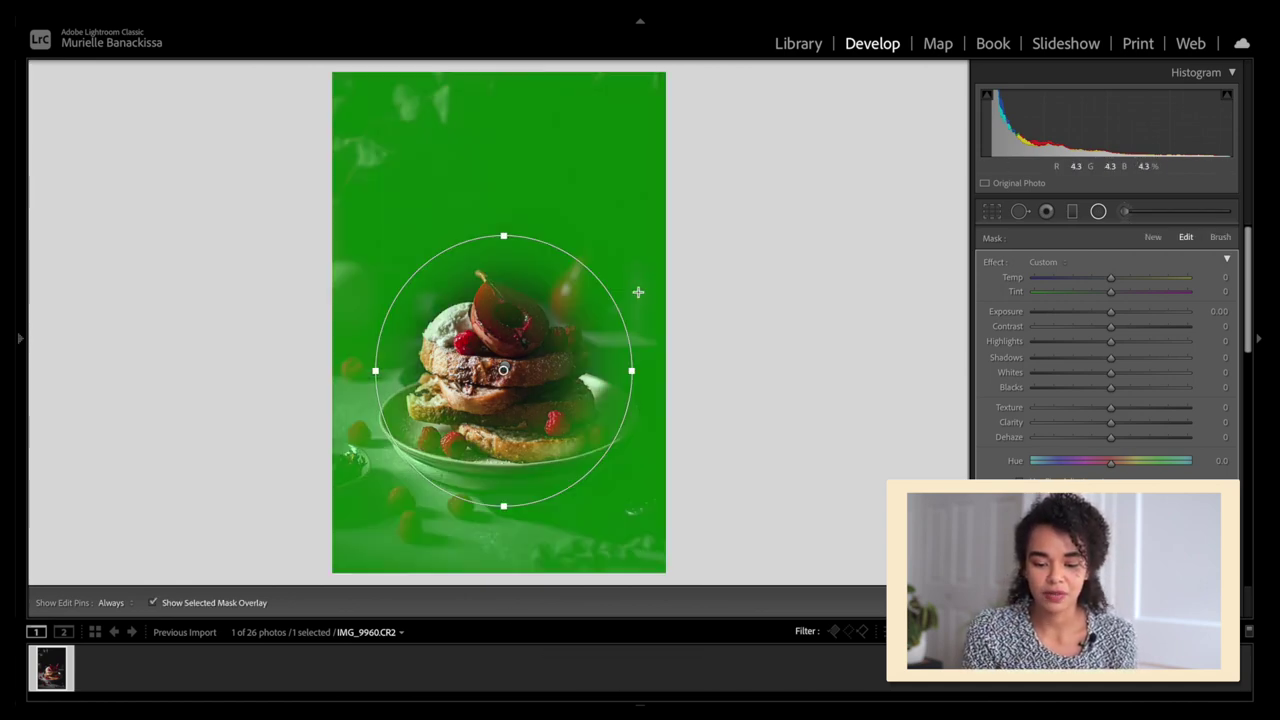
scroll(1173, 388, "down", 3)
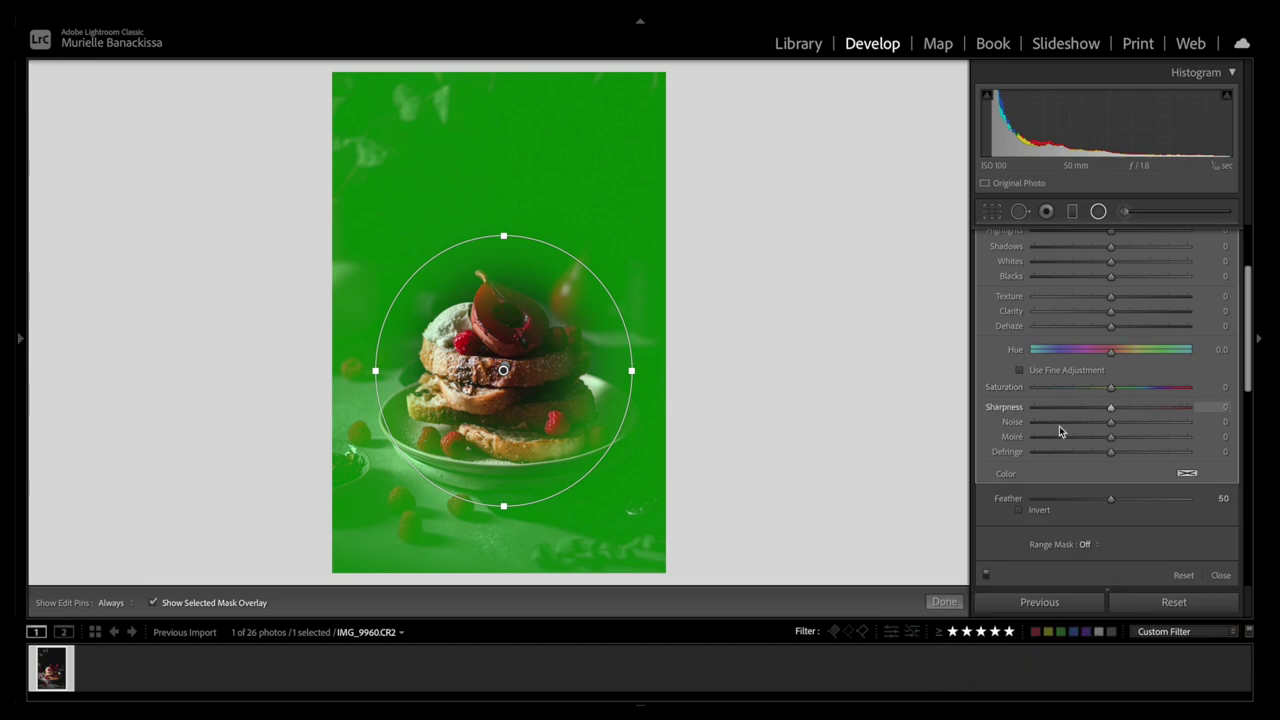
left_click(1033, 511)
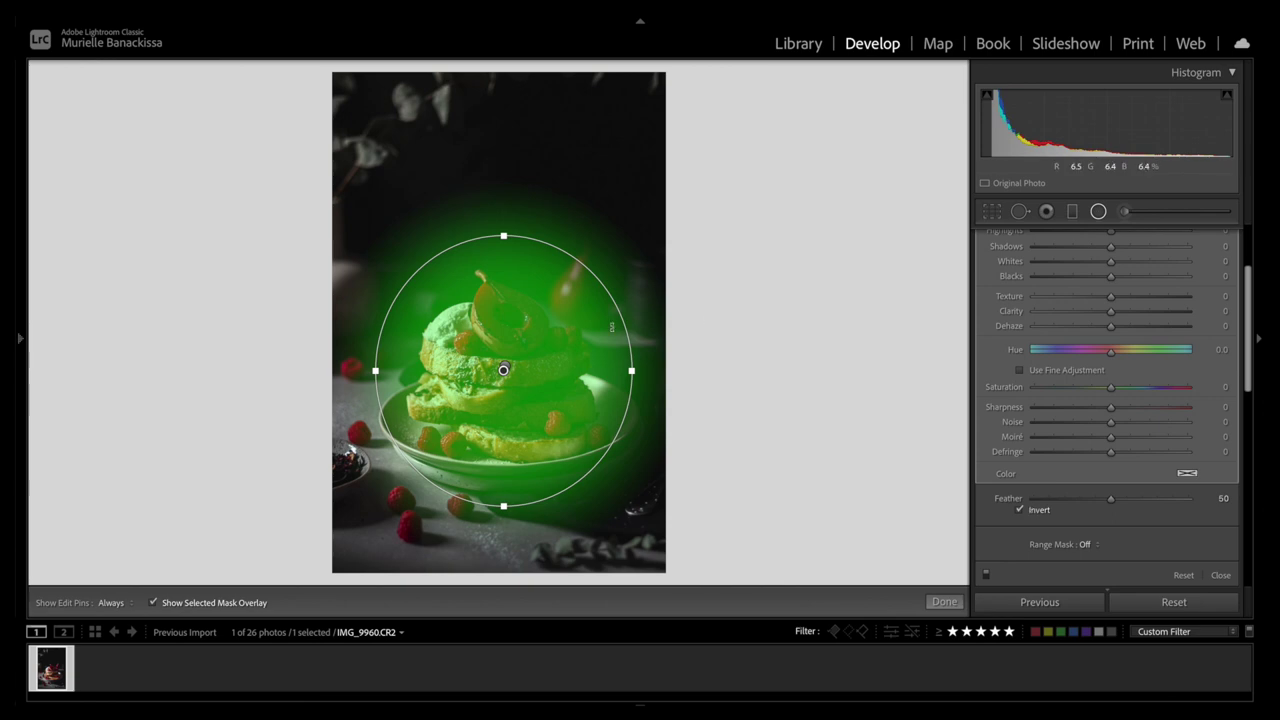
key("o")
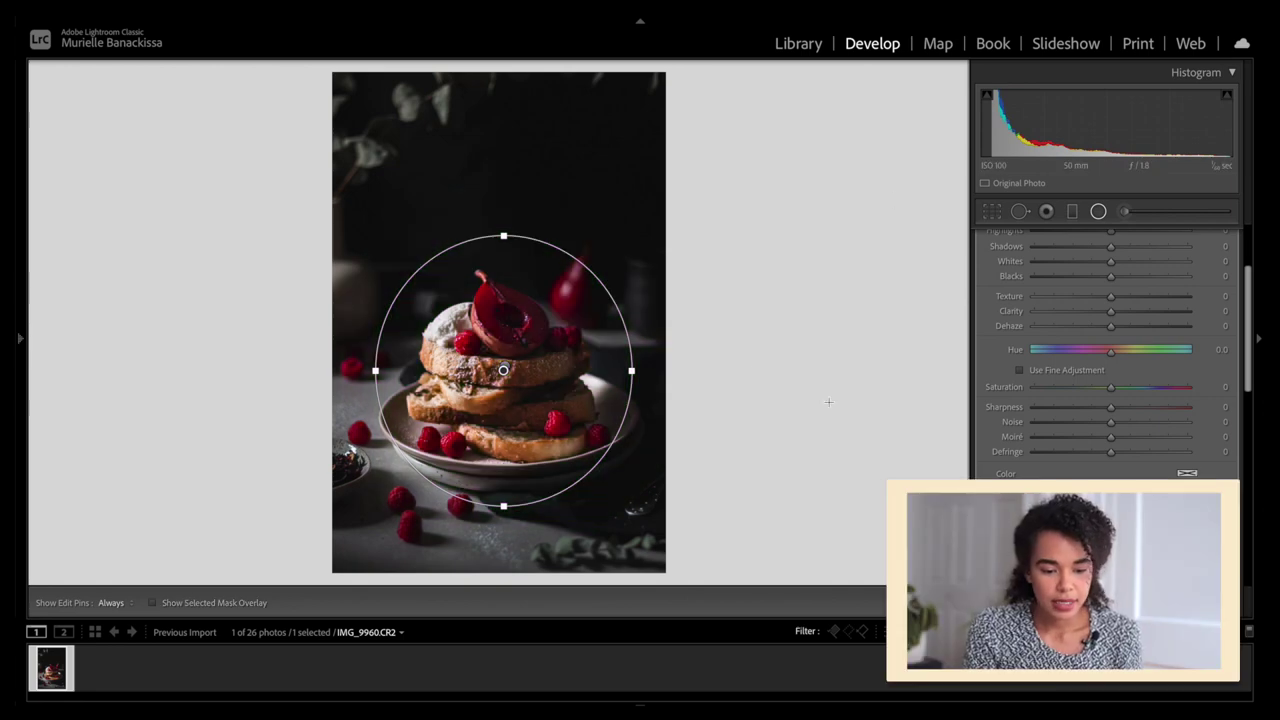
Set the radial mask to Highlights -12, Shadows 46, Whites 12 and Texture 15
scroll(1165, 381, "up", 3)
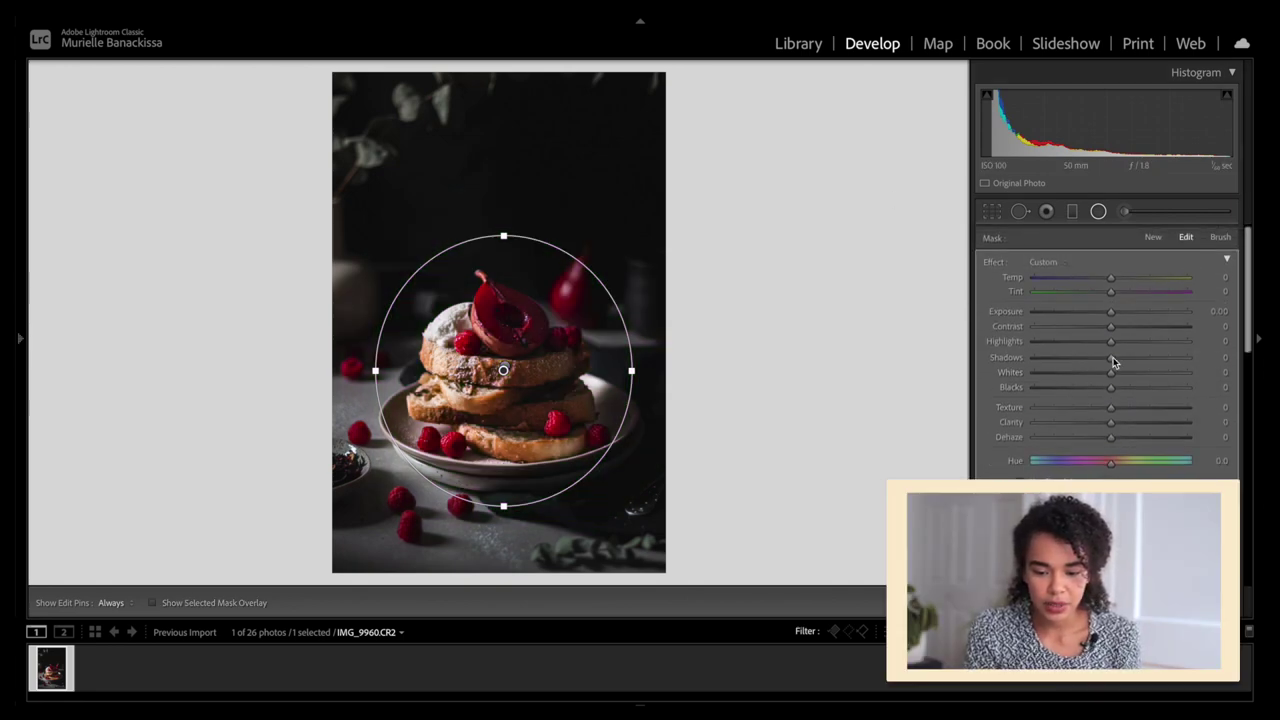
mouse_move(1111, 360)
left_mouse_down()
mouse_move(1148, 362)
mouse_move(1098, 345)
left_mouse_up()
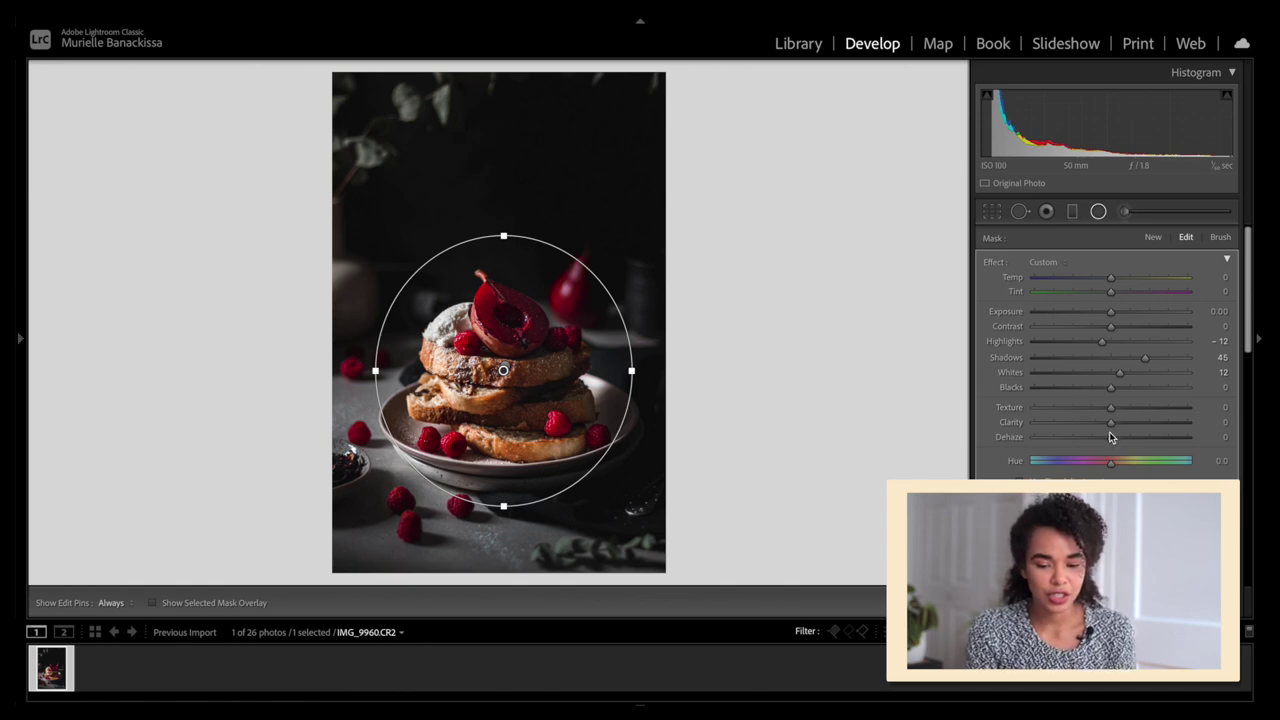
left_click_drag(1109, 410, 1122, 414)
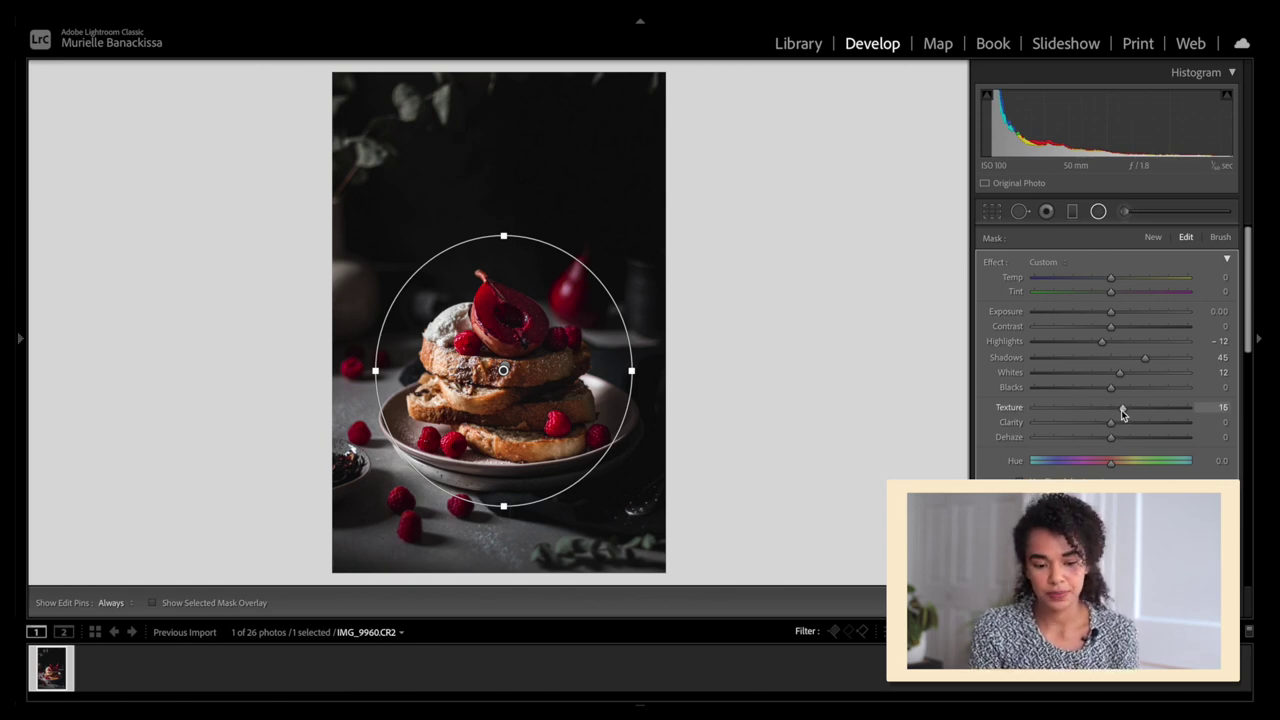
key("shift+m")
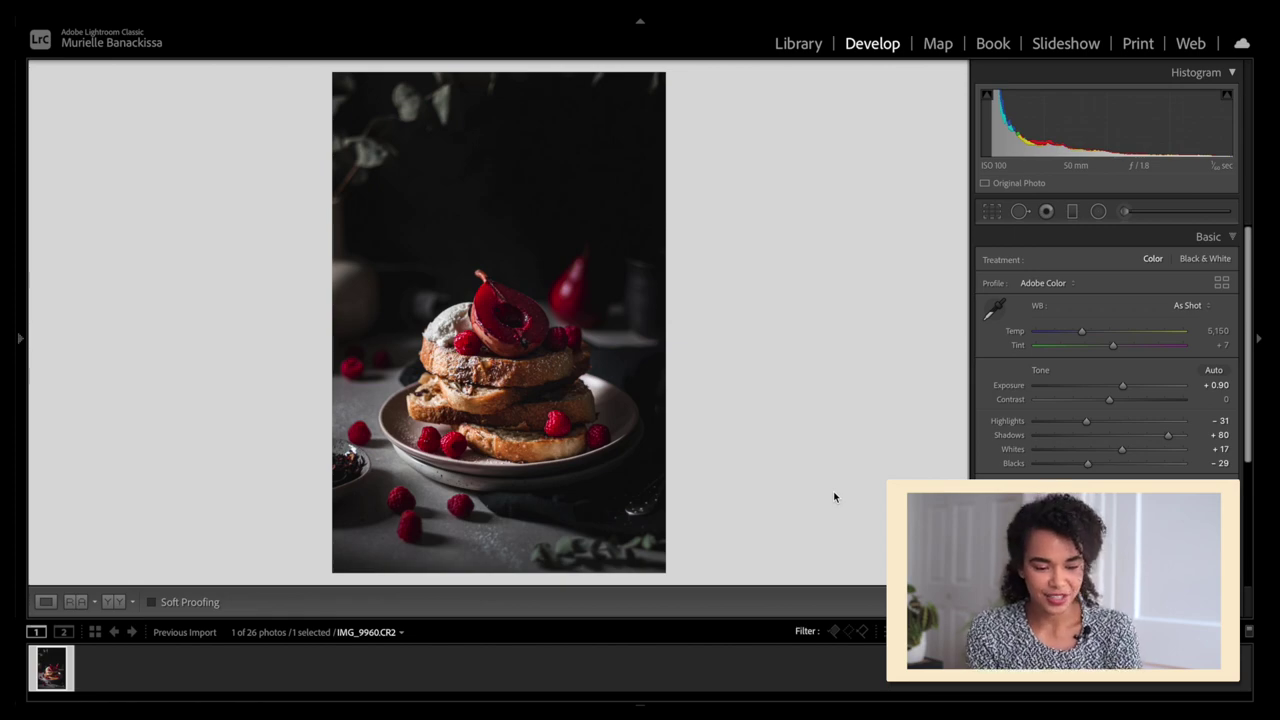
key("f")
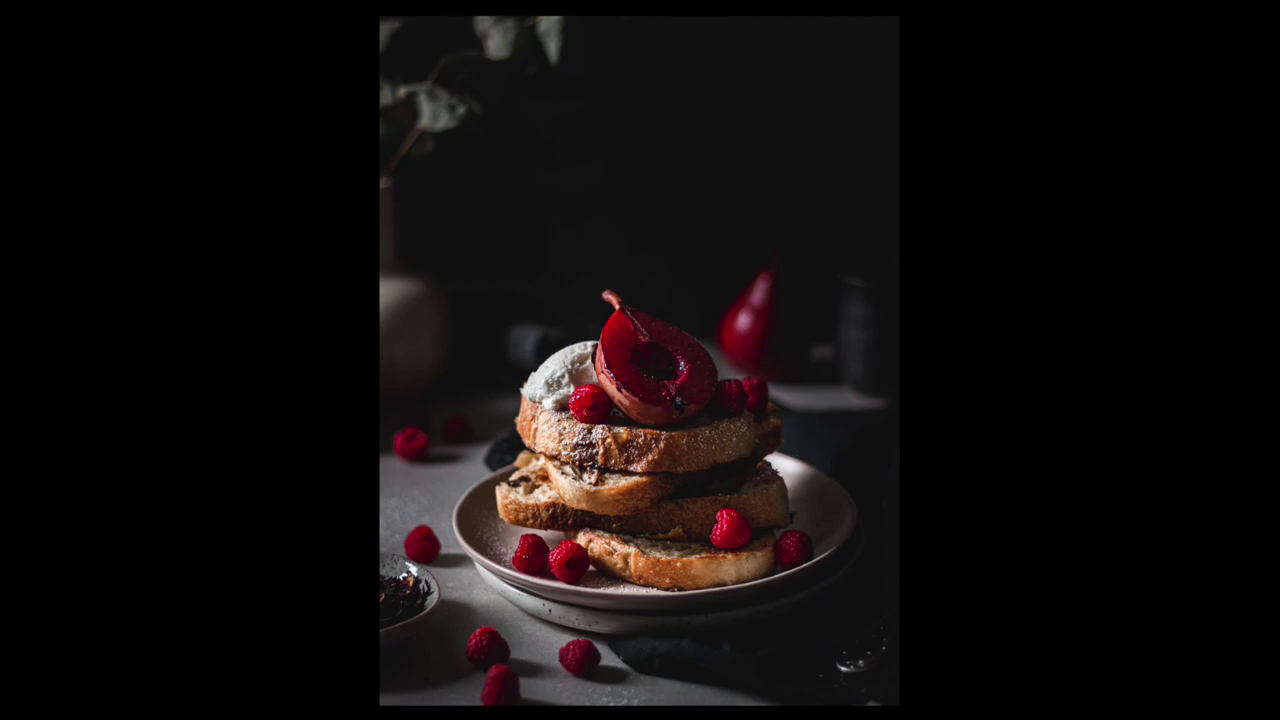
key("f")
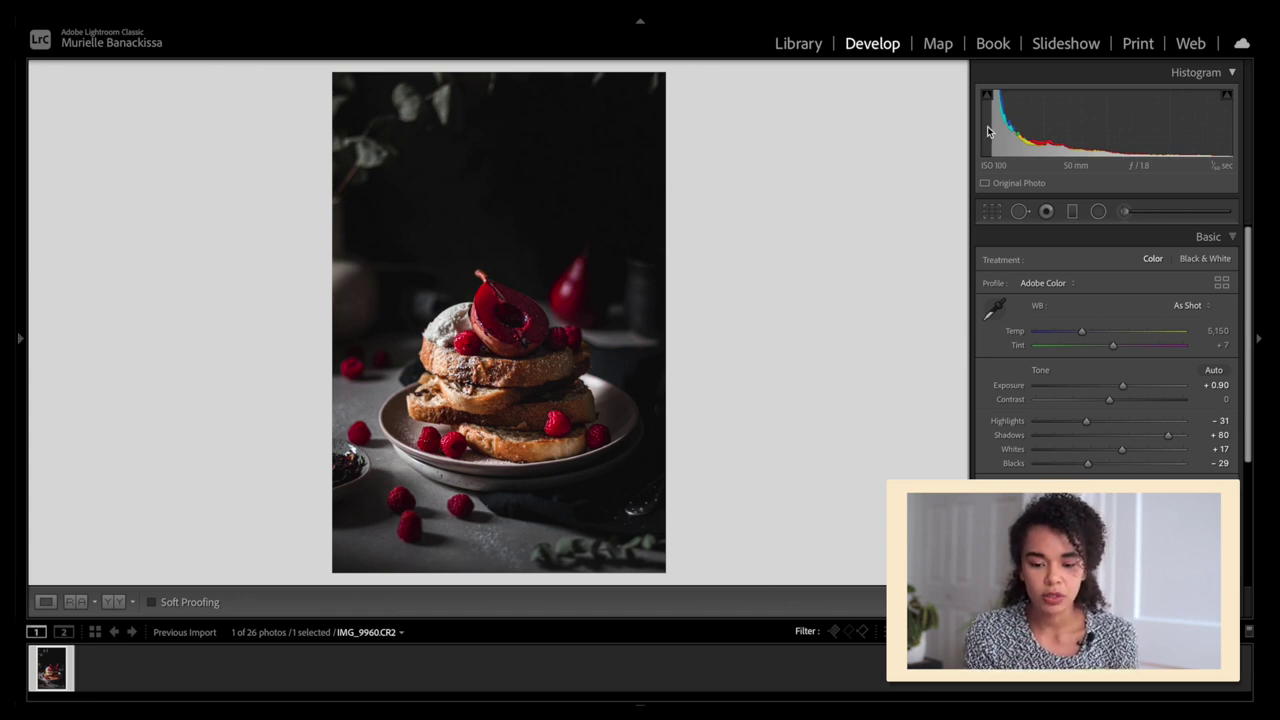
Paint a new brush mask at Shadows -100 over the background right of the stack
left_click(1125, 212)
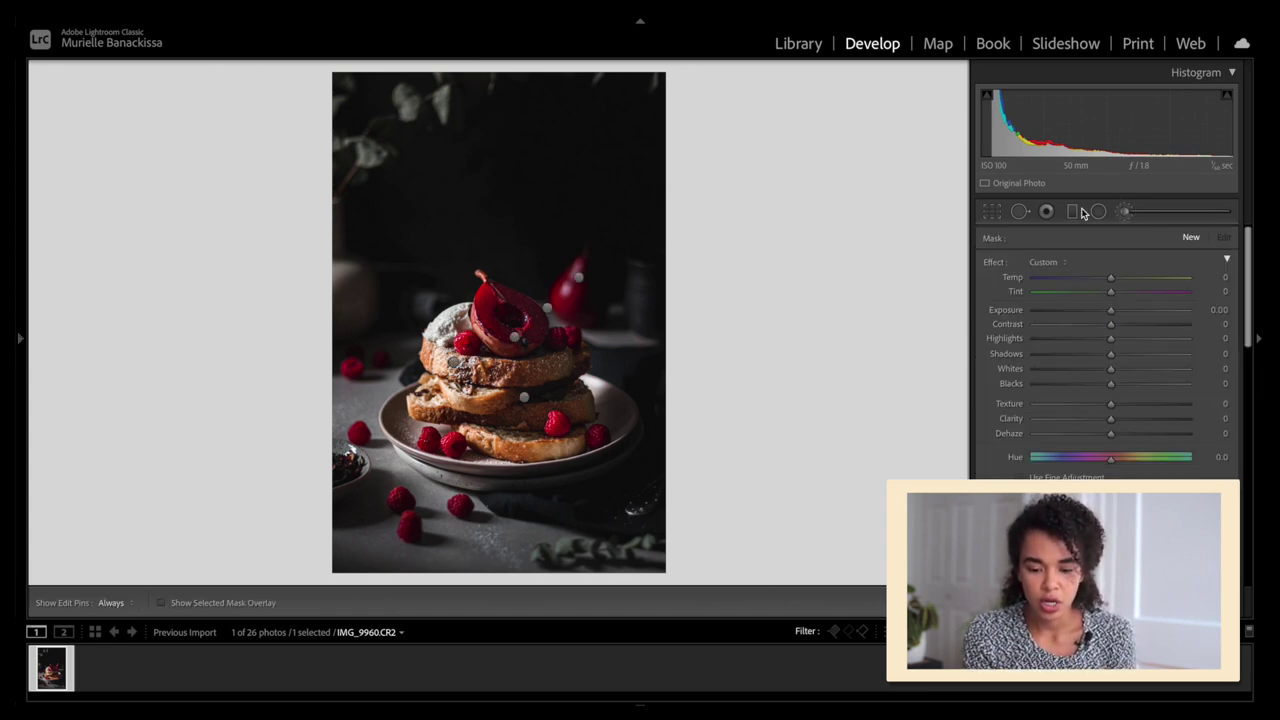
left_click(1031, 355)
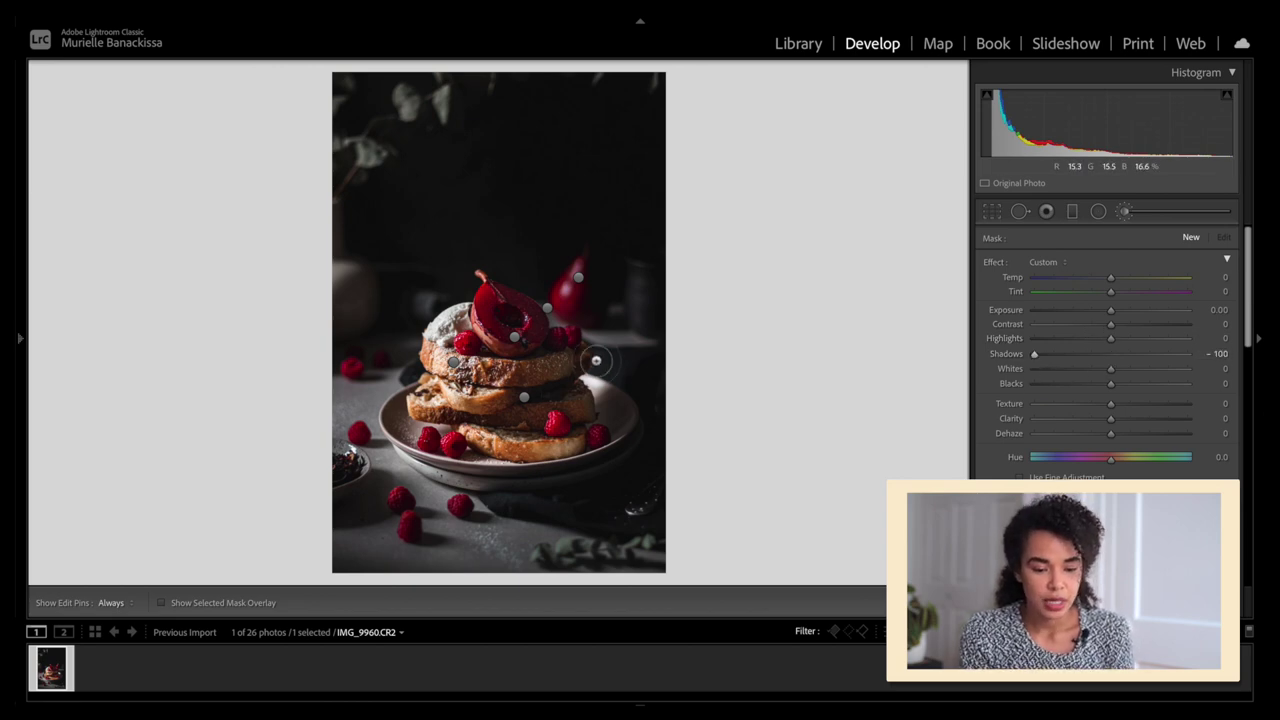
mouse_move(596, 360)
left_mouse_down()
mouse_move(623, 334)
mouse_move(612, 330)
left_mouse_up()
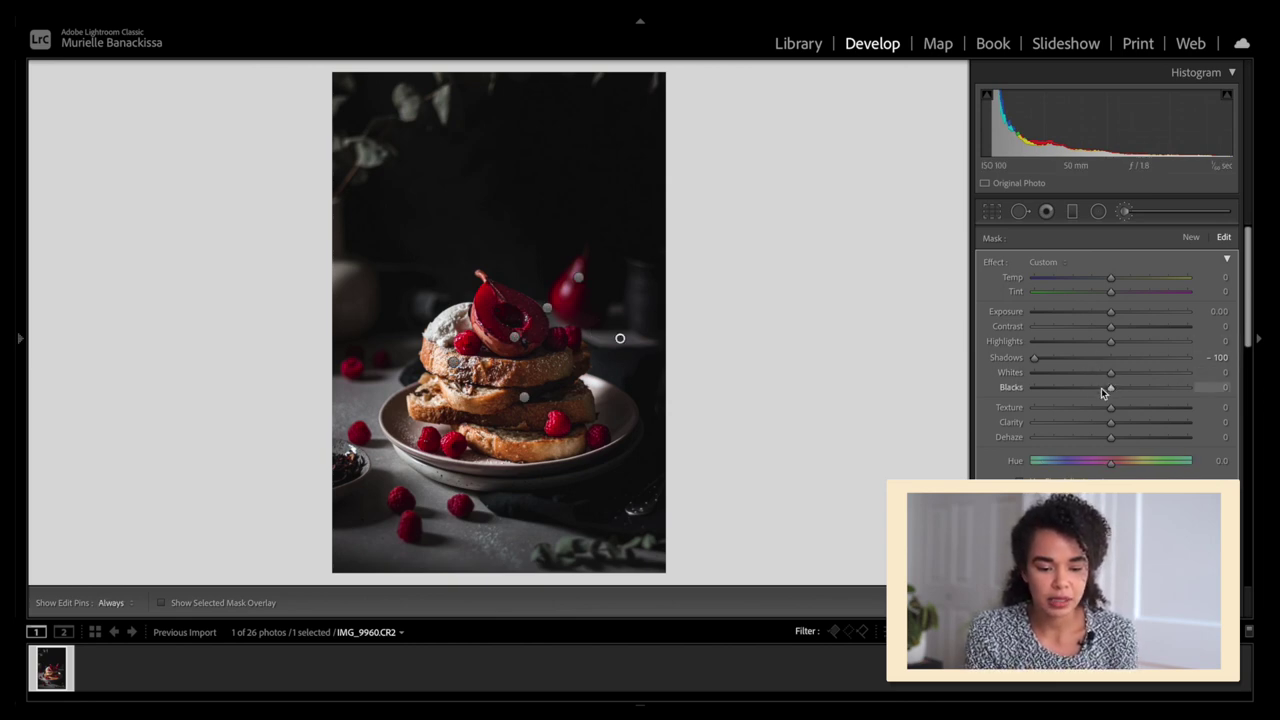
Deepen the brushed burn with Blacks -21 and Exposure -0.28
left_click_drag(1103, 392, 1095, 392)
key("h")
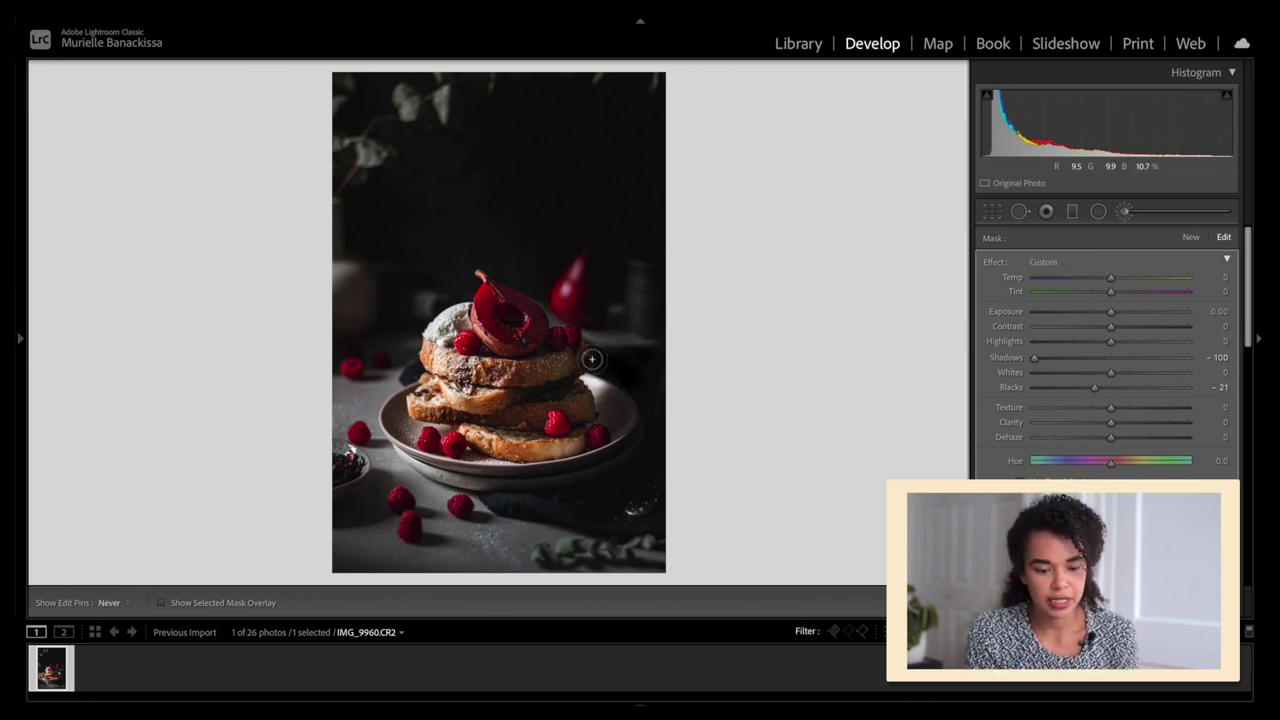
key("h")
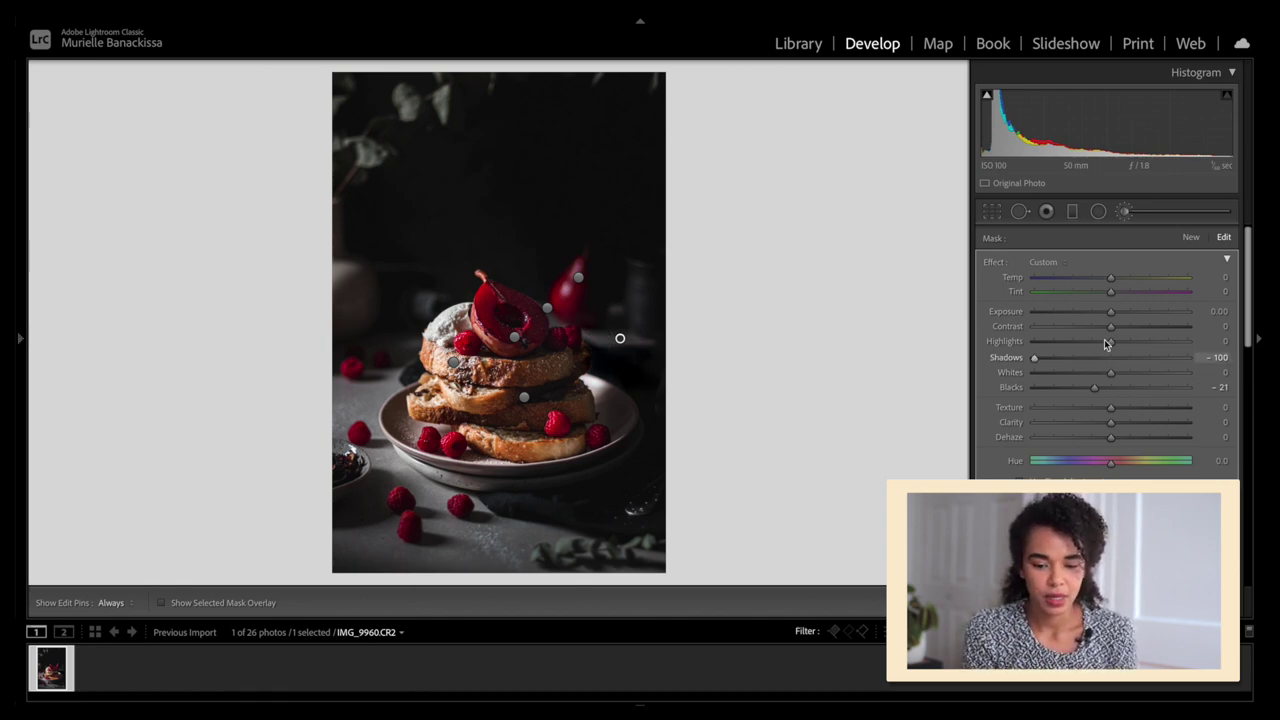
left_click_drag(1110, 316, 1105, 317)
key("k")
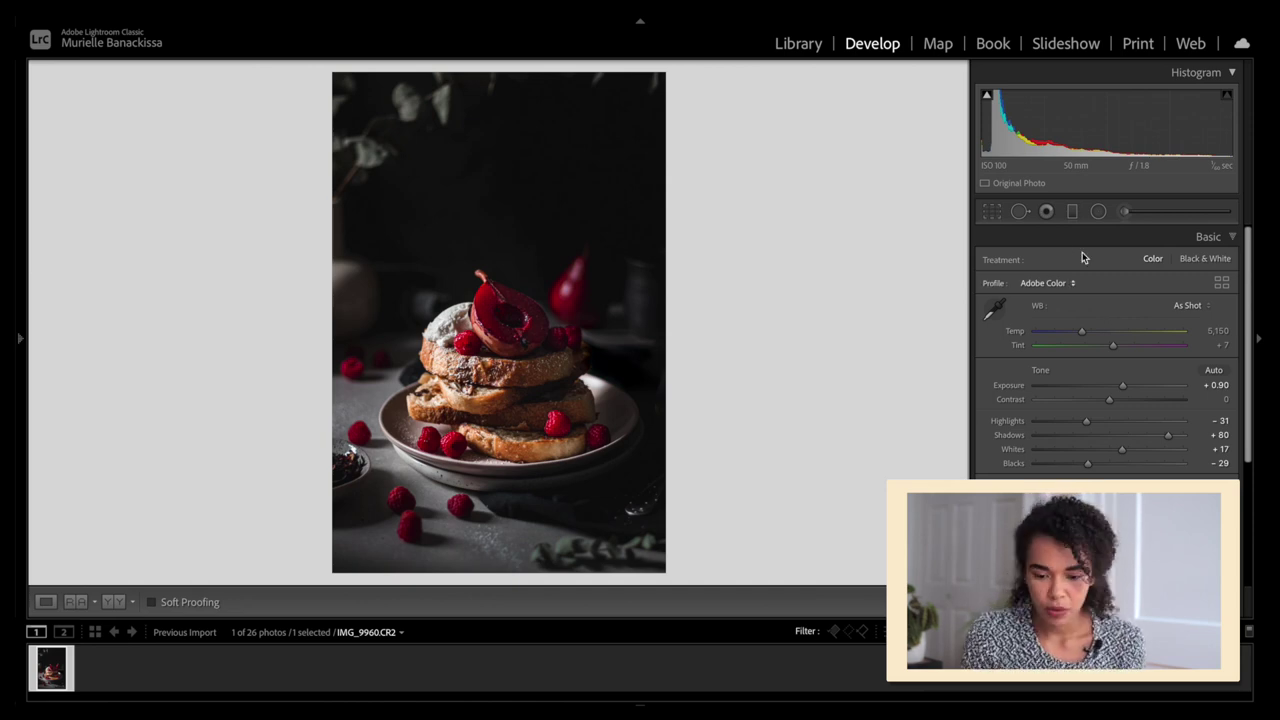
Paint a new brush mask over the red pear half with Shadows reset and Exposure 0.10
left_click(1126, 212)
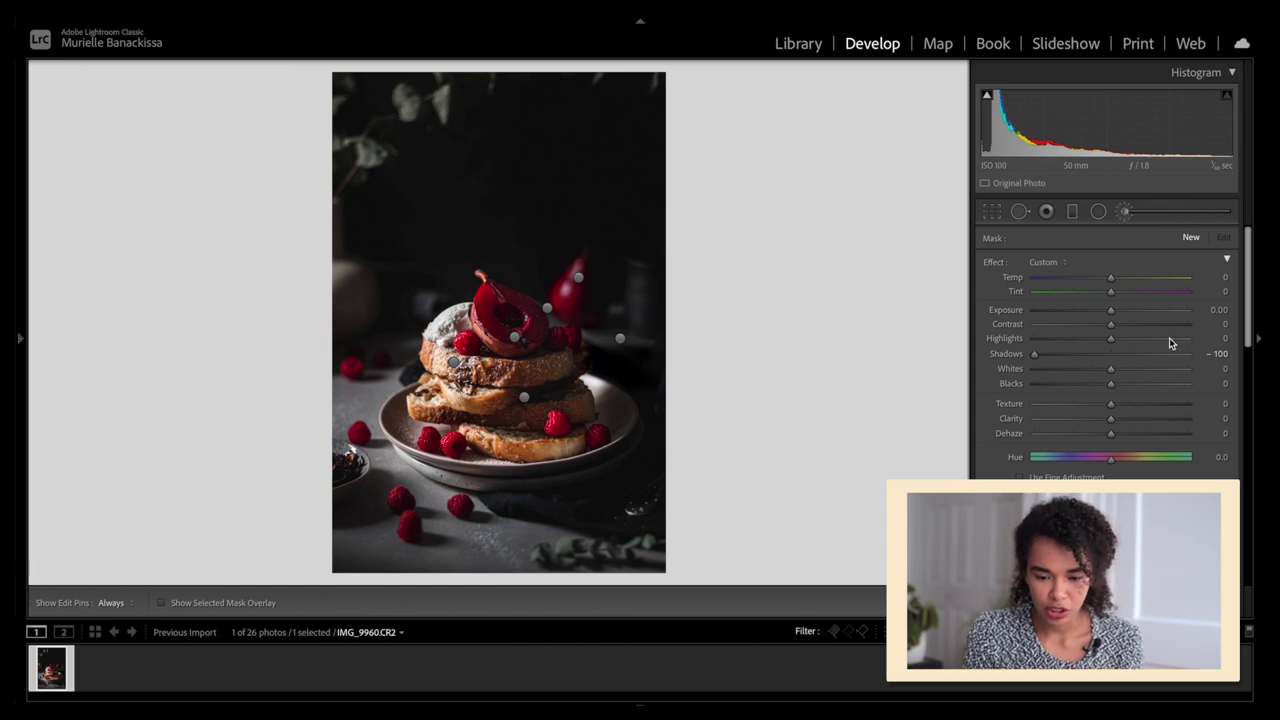
double_click(1018, 262)
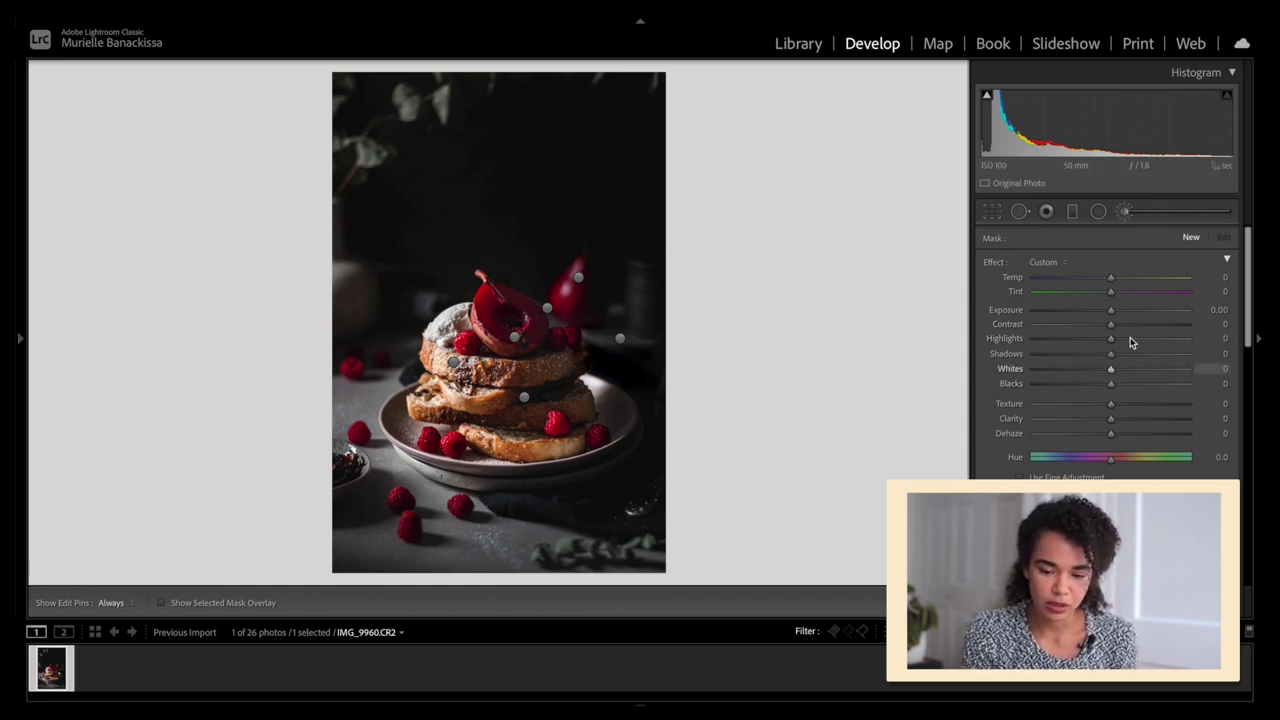
left_click_drag(1111, 316, 1116, 318)
key("h")
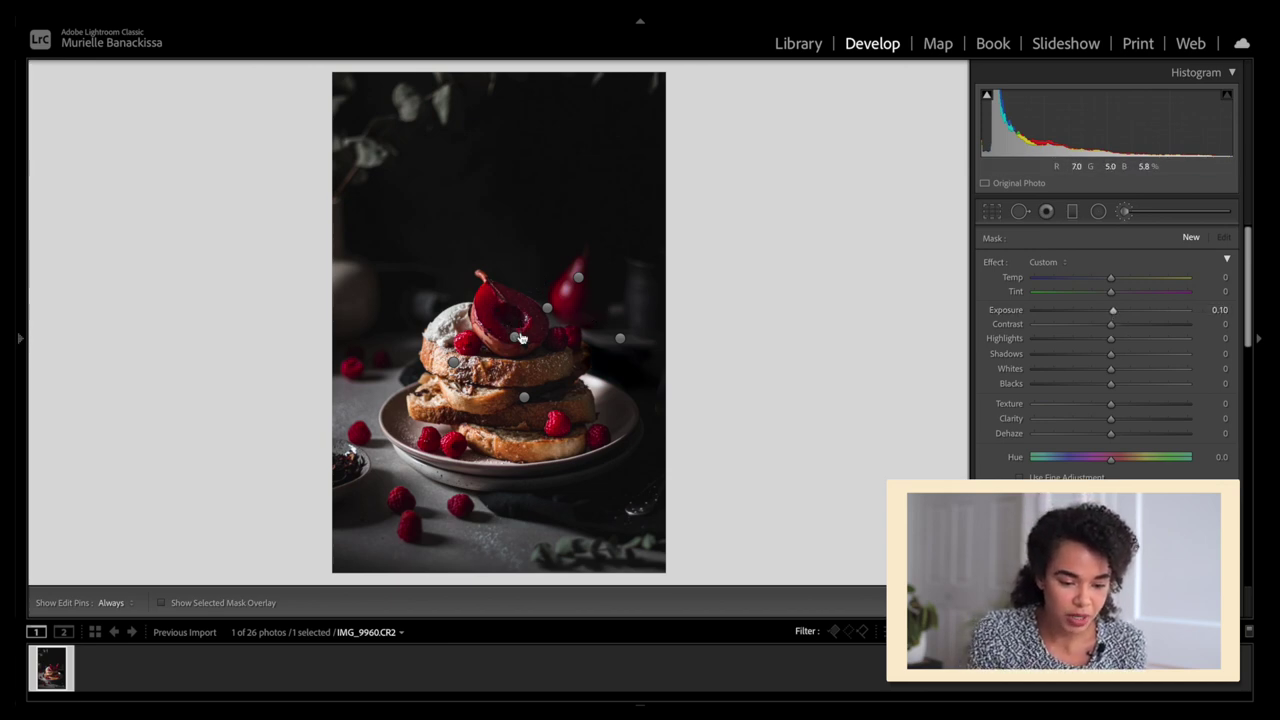
mouse_move(534, 321)
left_mouse_down()
mouse_move(500, 289)
mouse_move(533, 316)
mouse_move(524, 341)
mouse_move(532, 324)
mouse_move(507, 295)
mouse_move(532, 309)
mouse_move(534, 330)
mouse_move(505, 306)
mouse_move(527, 333)
left_mouse_up()
key("h")
Raise the pear mask's Whites to 60 and Texture to 33
left_click(1163, 373)
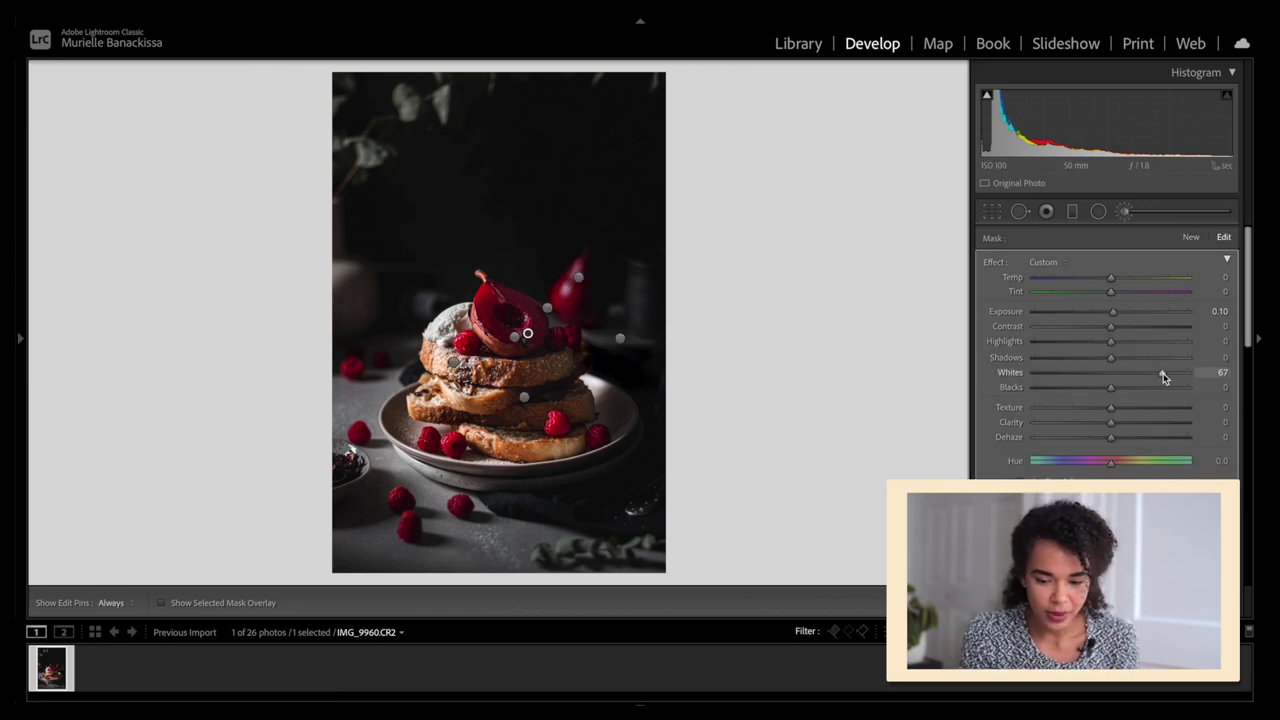
left_click_drag(1160, 373, 1154, 373)
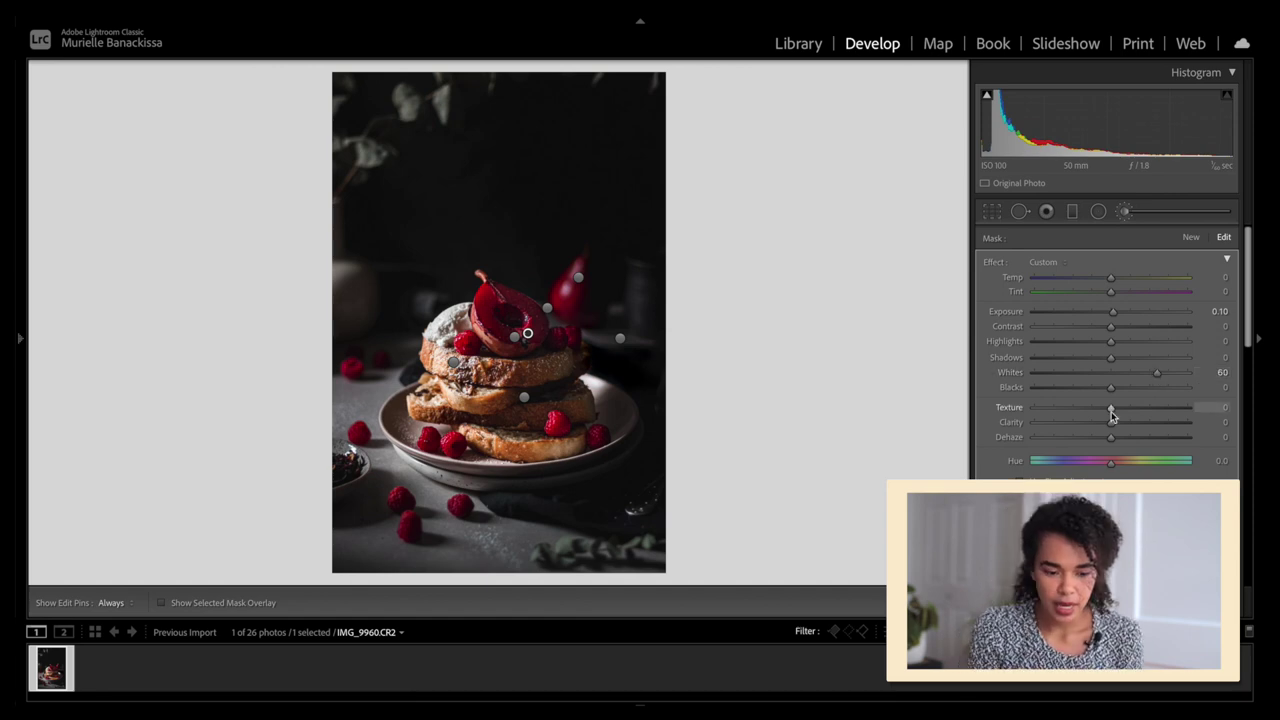
left_click_drag(1111, 408, 1142, 420)
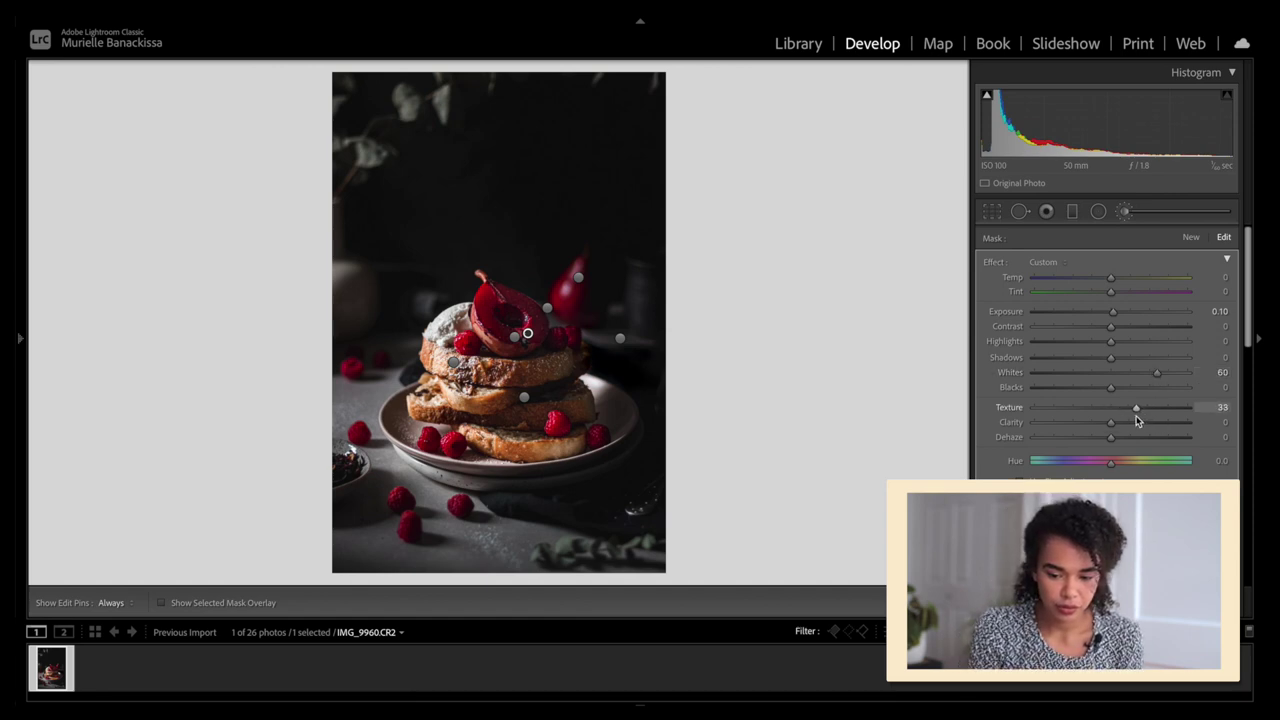
key("k")
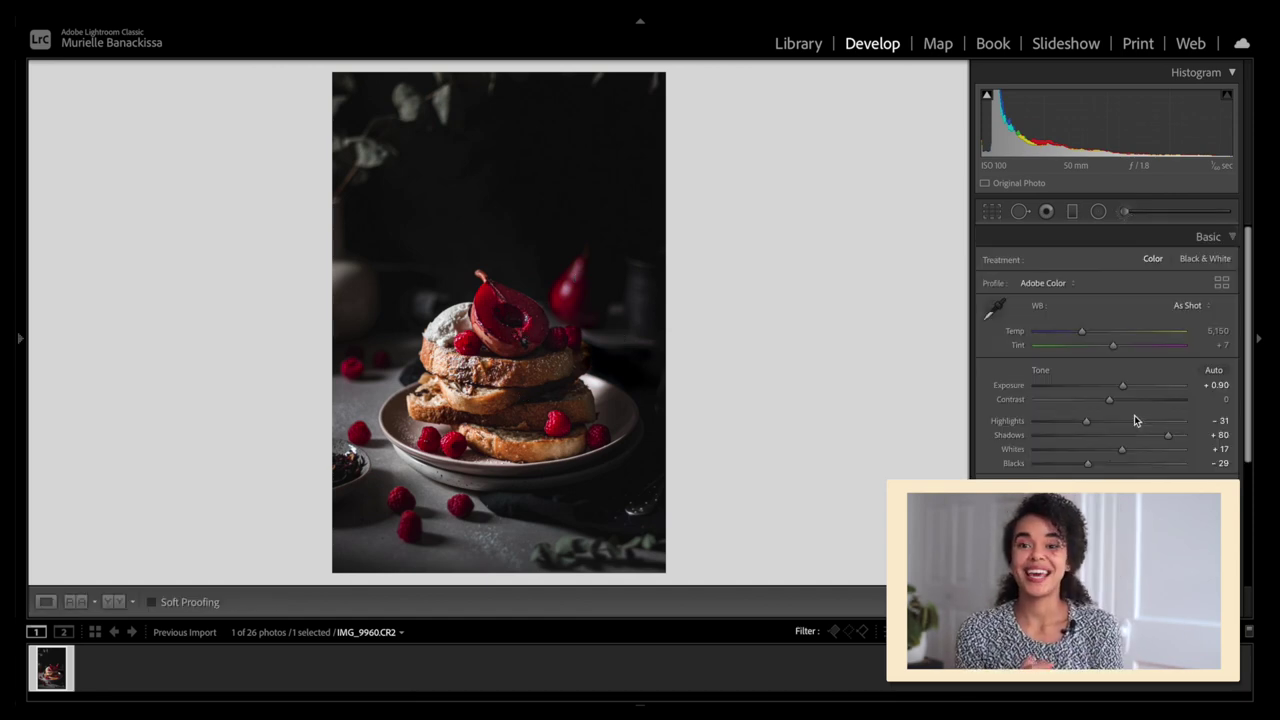